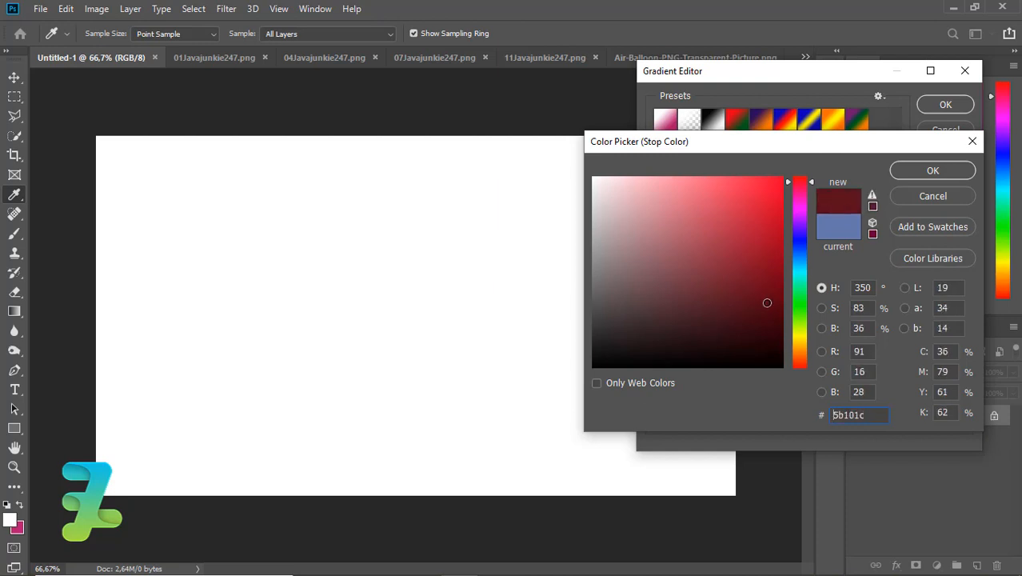
Step: Set the gradient's end stop to dark red 530916 and fill the background diagonally from the lower-right toward the upper-left
click(933, 171)
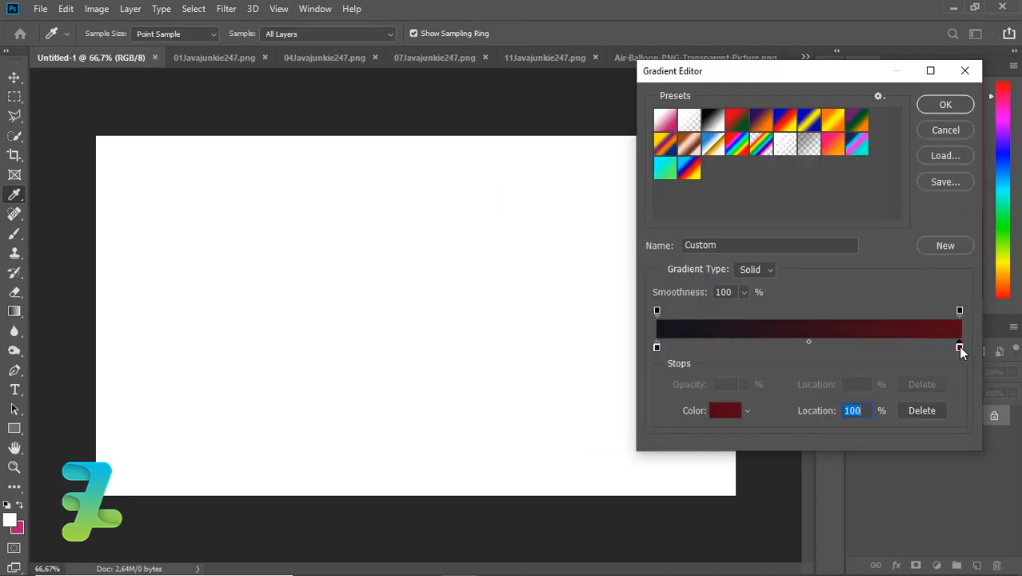
click(937, 106)
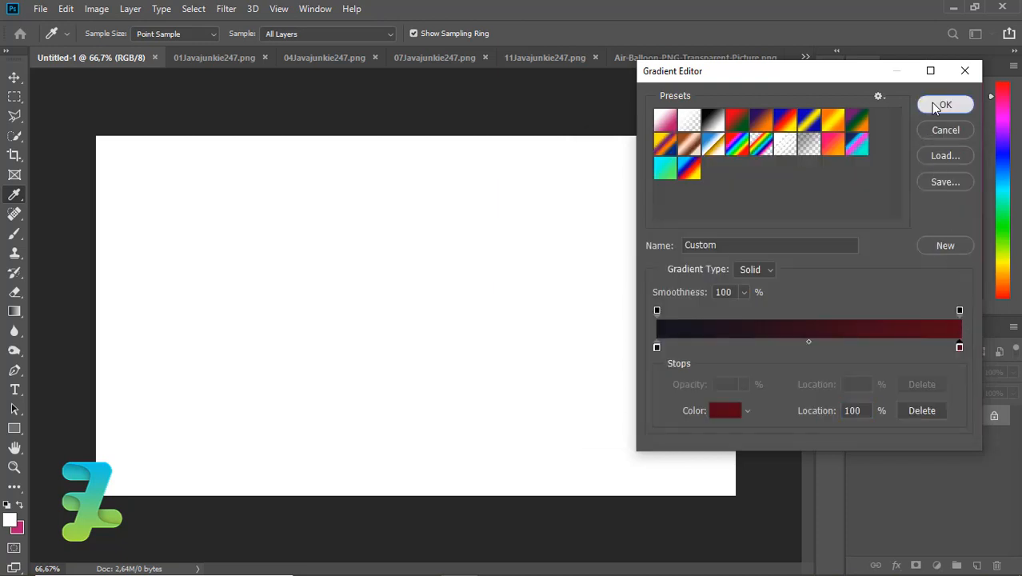
drag(594, 448, 281, 215)
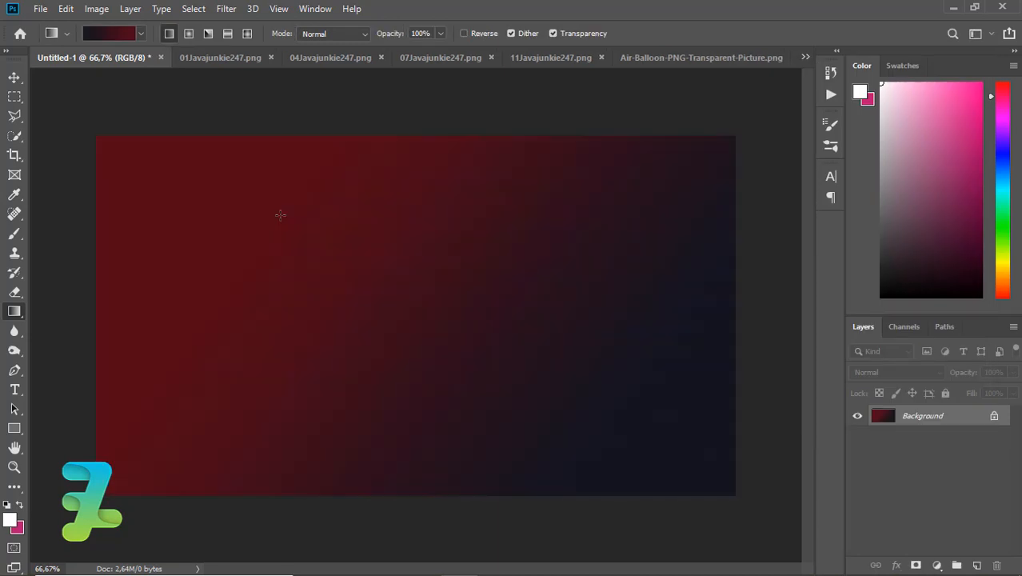
drag(548, 482, 235, 199)
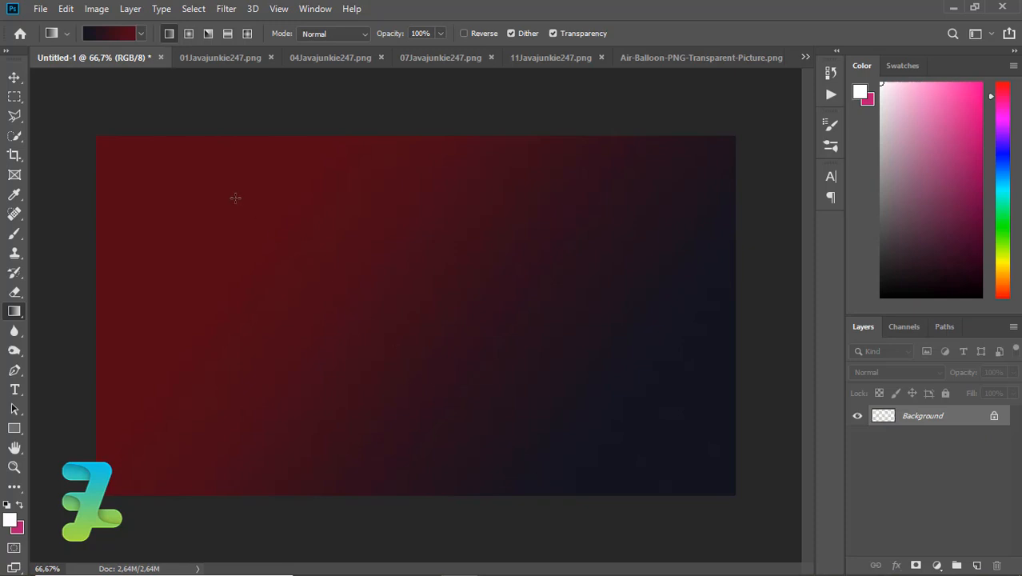
Step: Change the gradient's red end stop to 310f15 and refill the background diagonally from the lower-right toward the upper-left
click(117, 32)
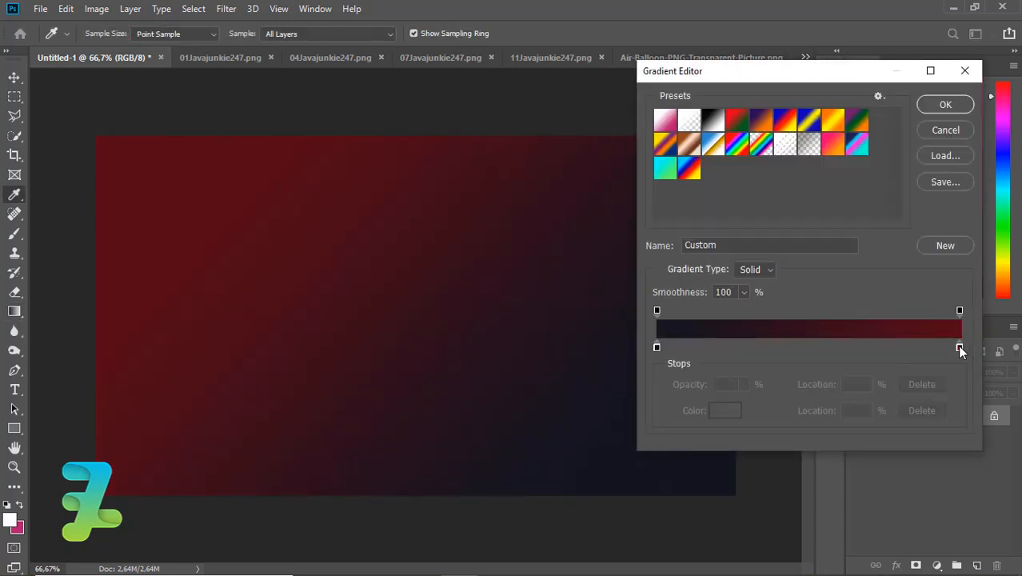
double_click(960, 349)
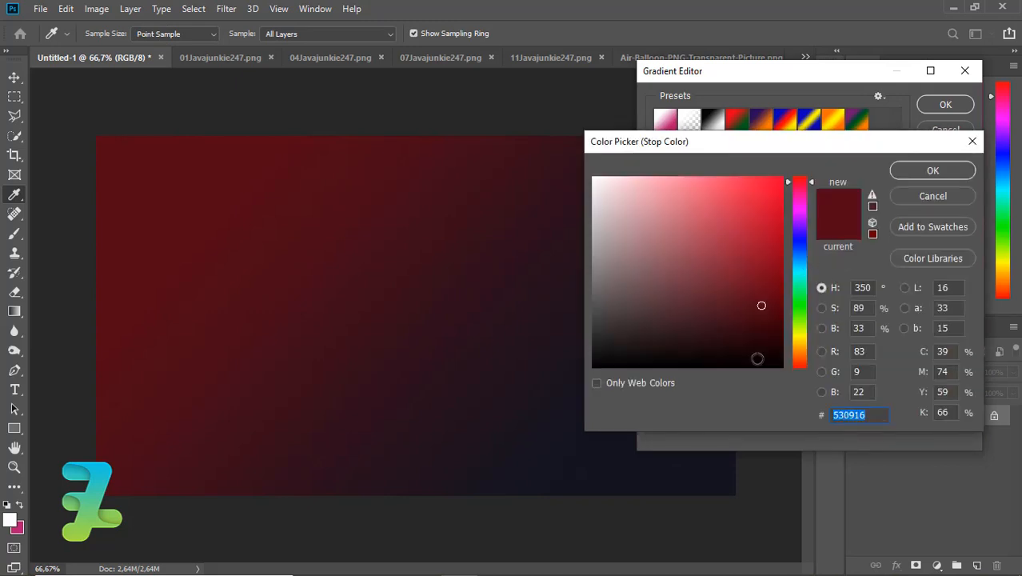
mouse_move(751, 321)
mouse_down()
mouse_move(744, 331)
mouse_move(778, 324)
mouse_move(724, 331)
mouse_up()
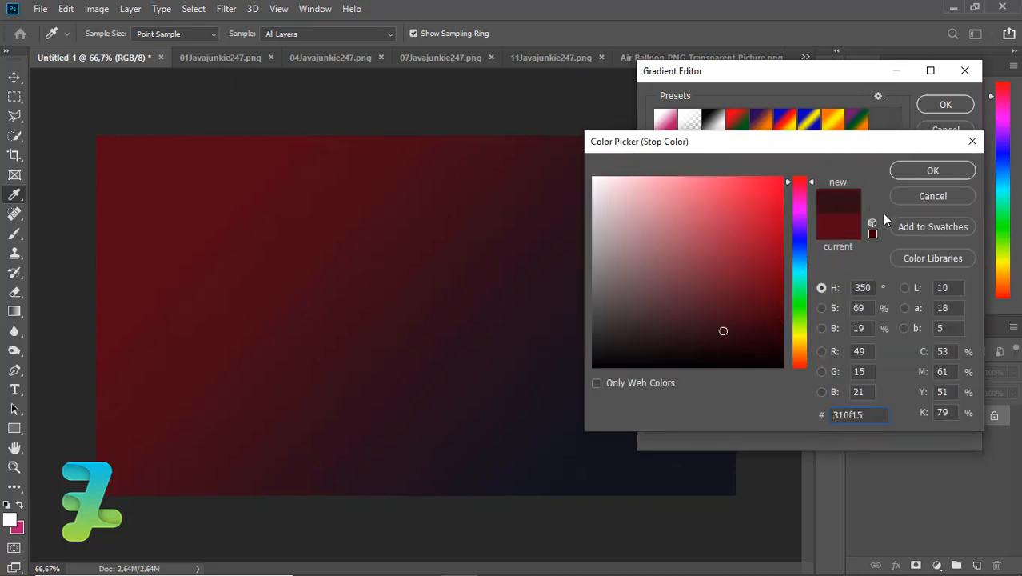
click(914, 173)
key(Return)
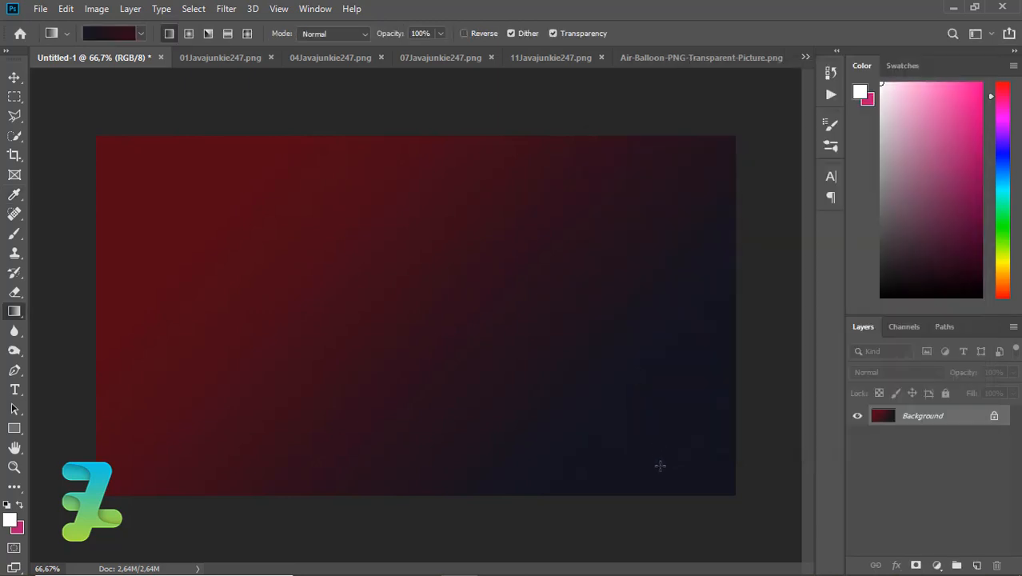
drag(602, 447, 252, 236)
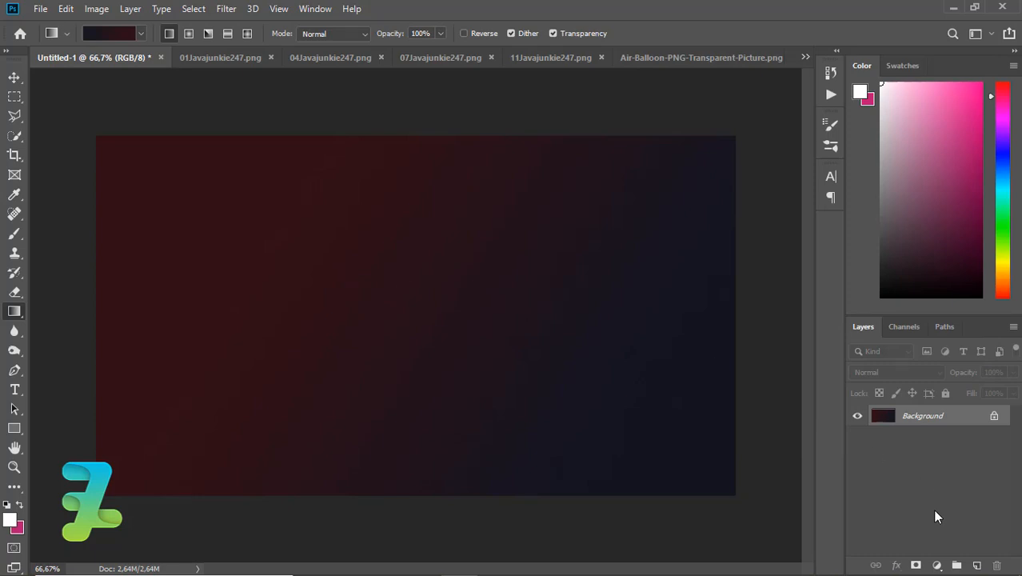
Step: Add a new layer and draw a white-filled circle about 546 px in diameter with the Ellipse tool, without a stroke
click(976, 564)
click(14, 426)
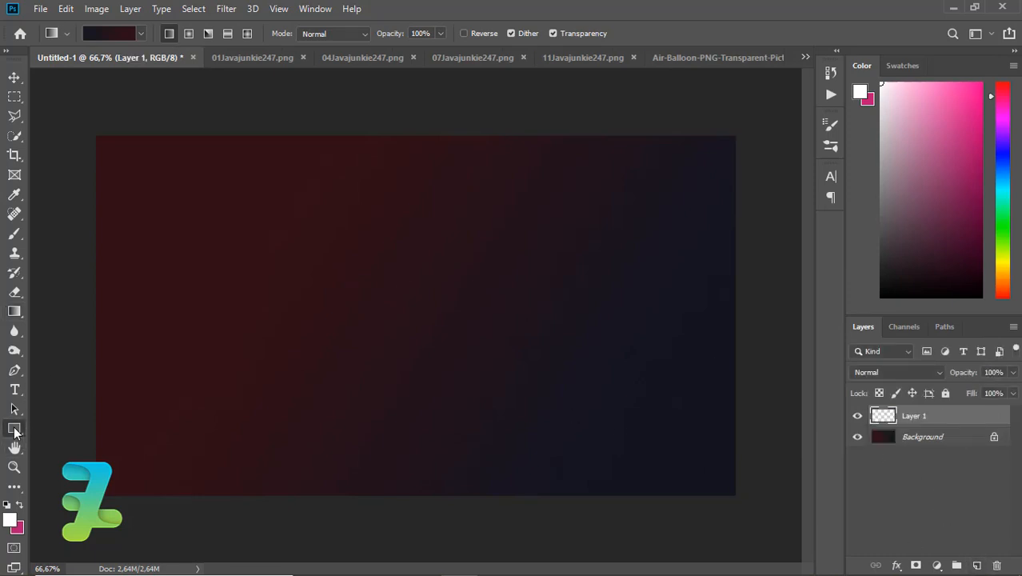
click(16, 428)
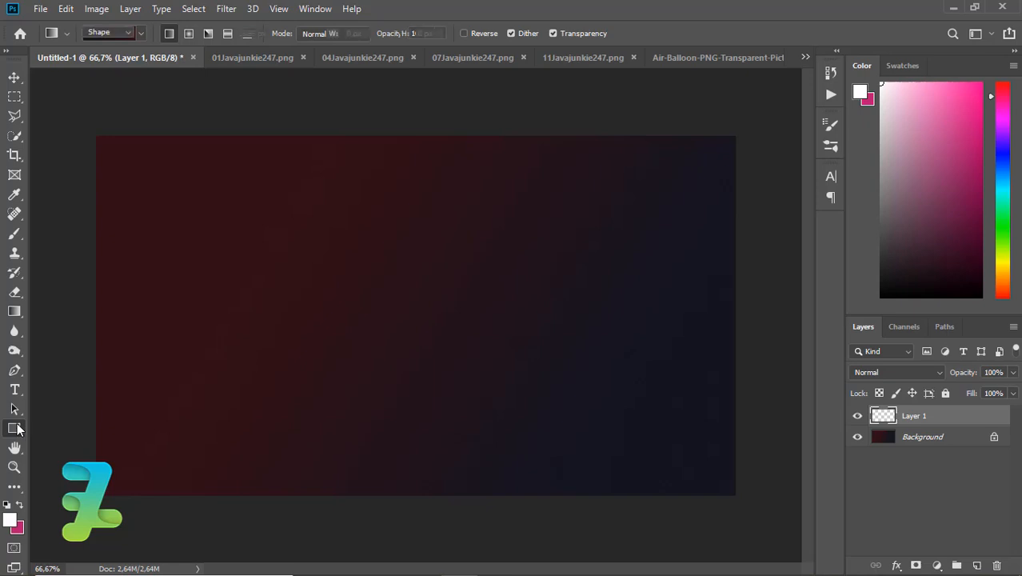
click(72, 457)
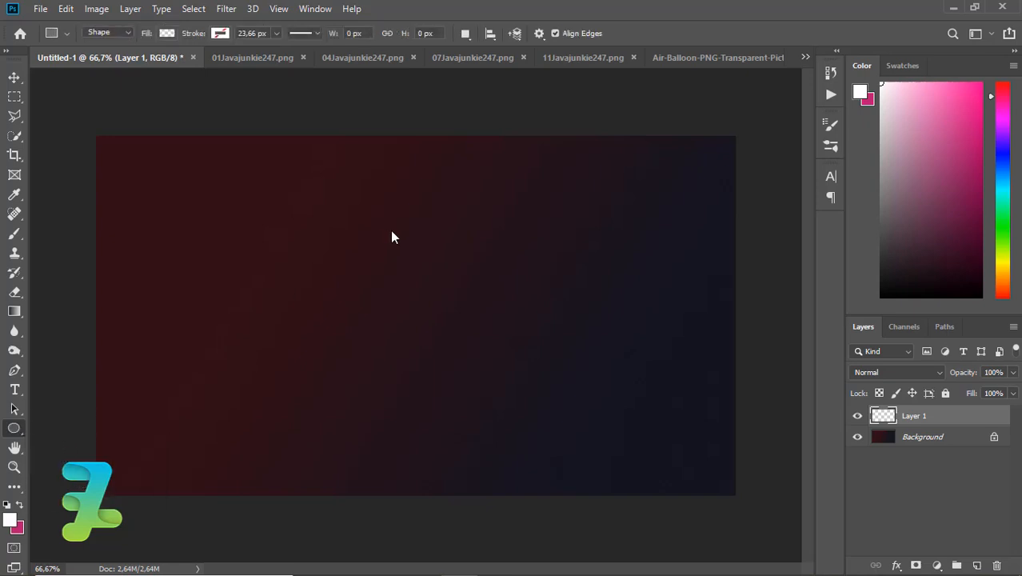
click(165, 34)
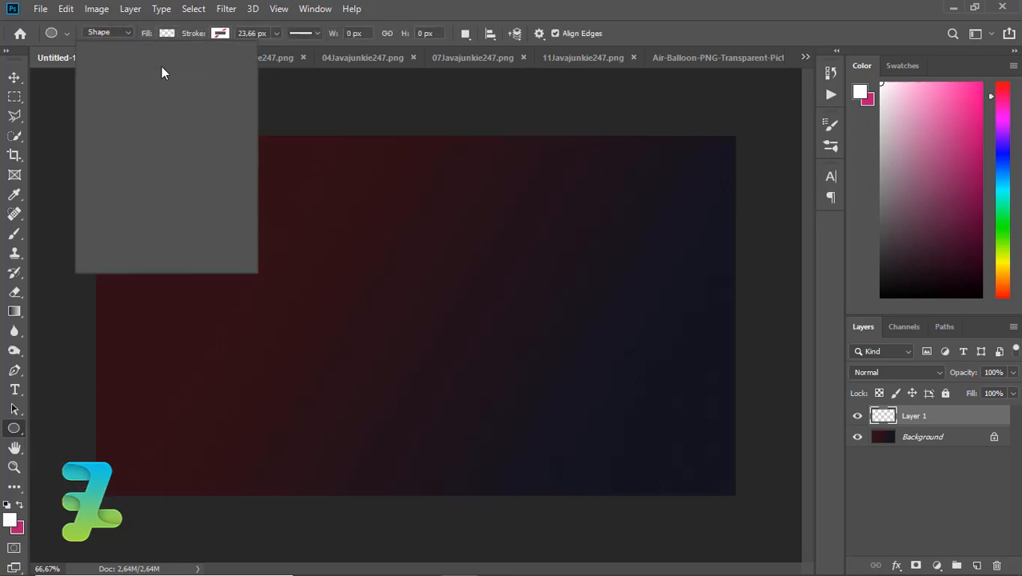
click(132, 63)
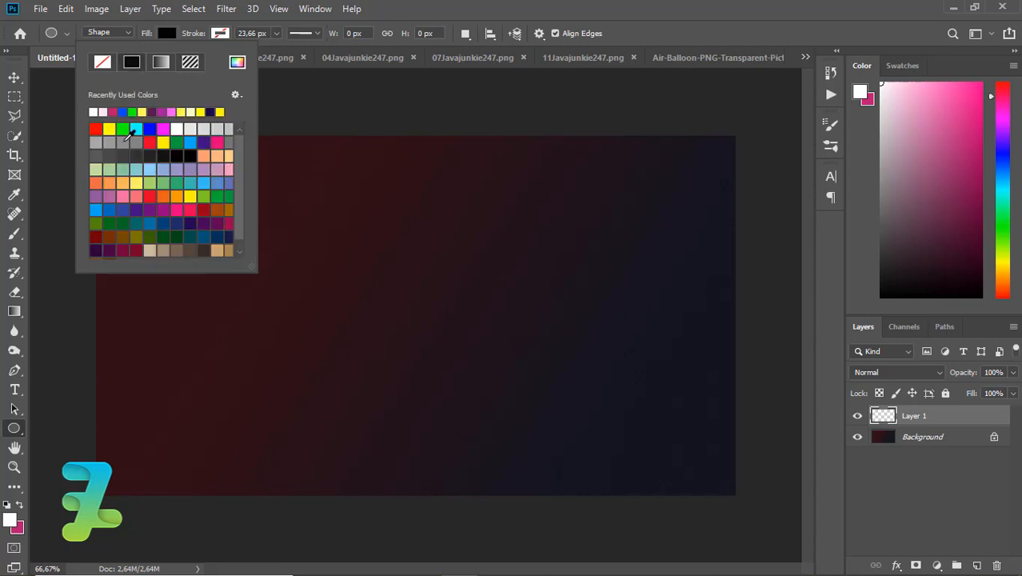
click(177, 130)
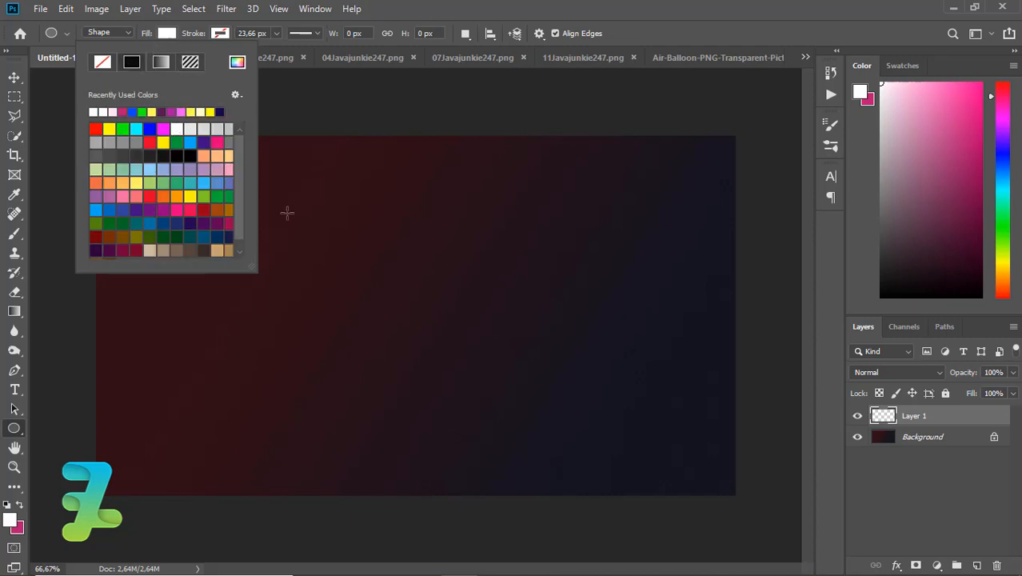
click(334, 245)
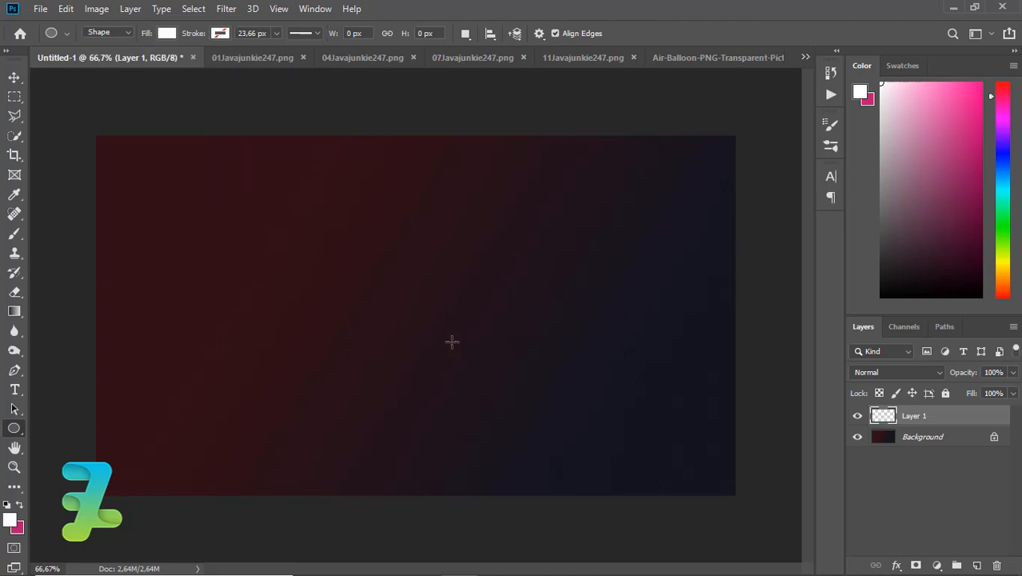
drag(501, 394, 635, 496)
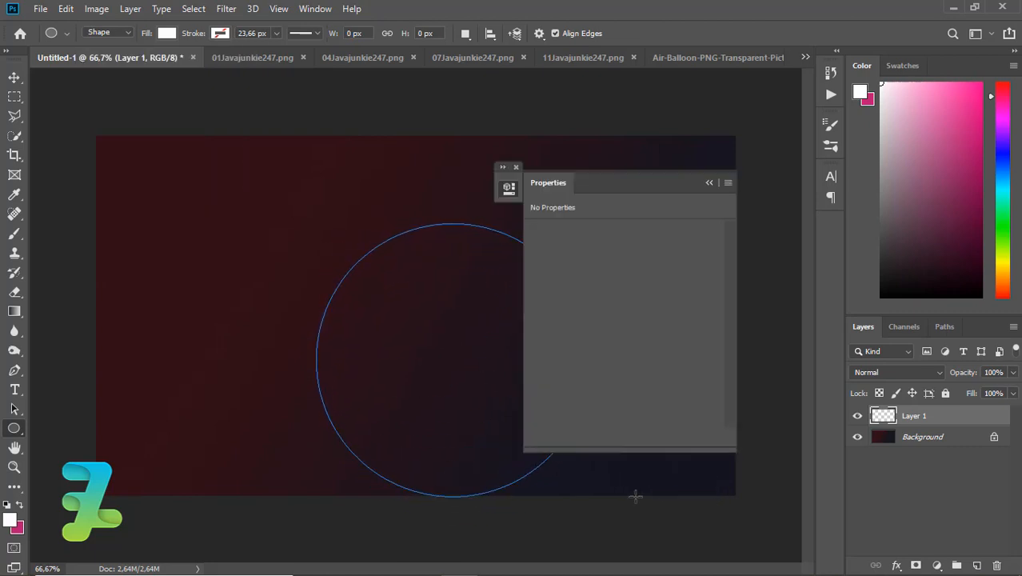
click(708, 182)
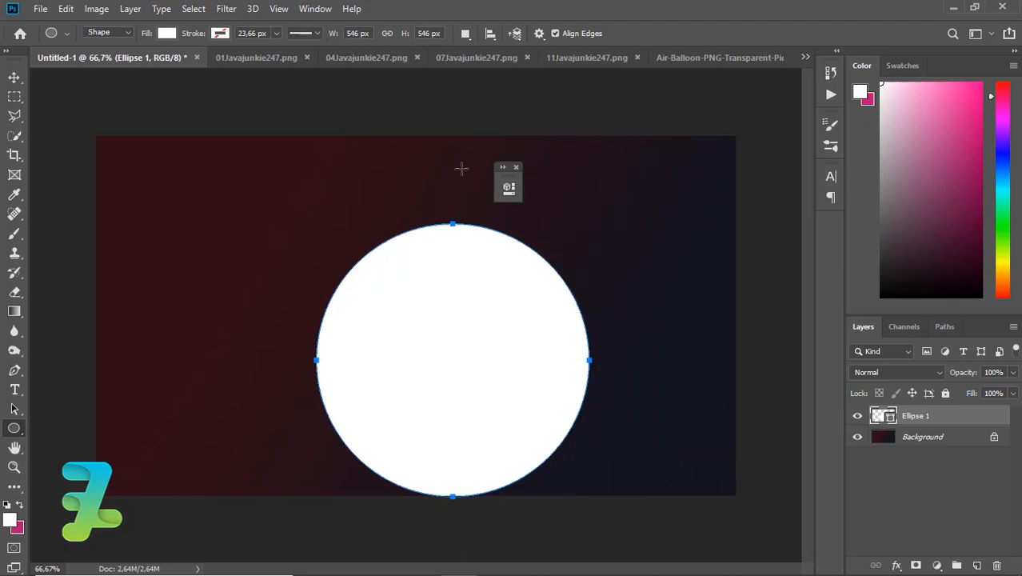
click(516, 168)
Step: Centre the white circle horizontally and vertically on the canvas
click(15, 76)
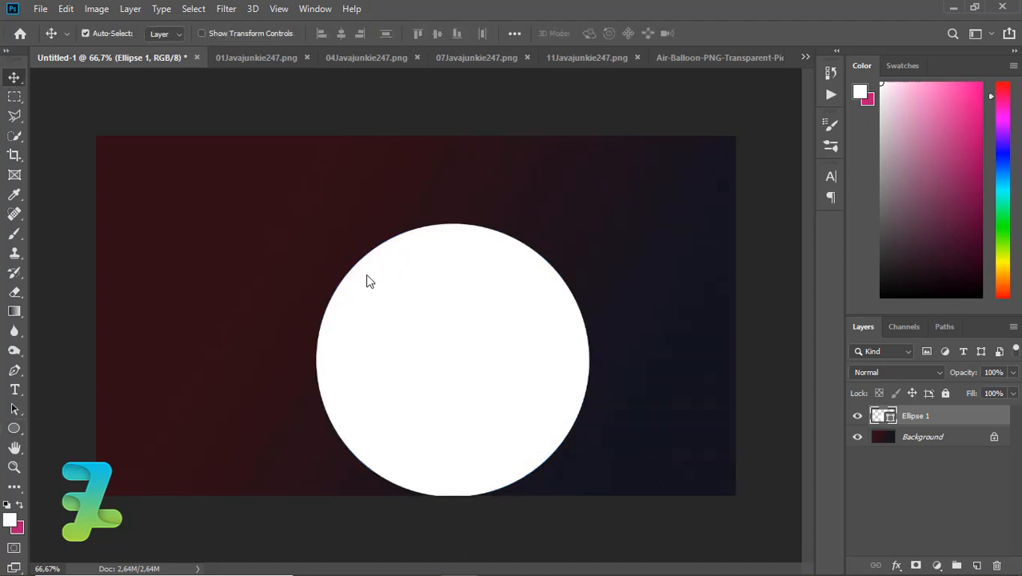
key(ctrl)
key(ctrl+a)
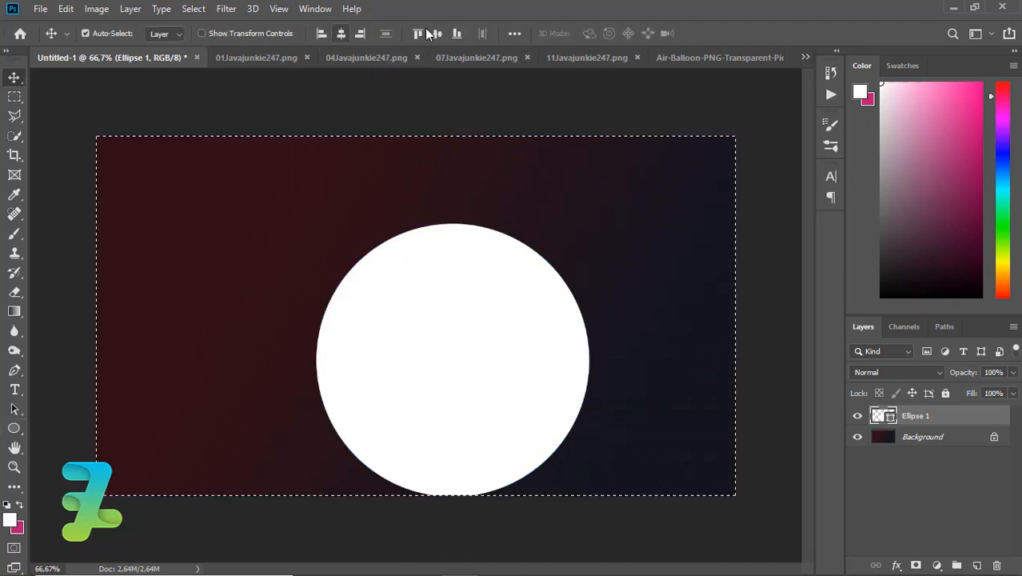
click(340, 33)
click(439, 33)
key(ctrl+d)
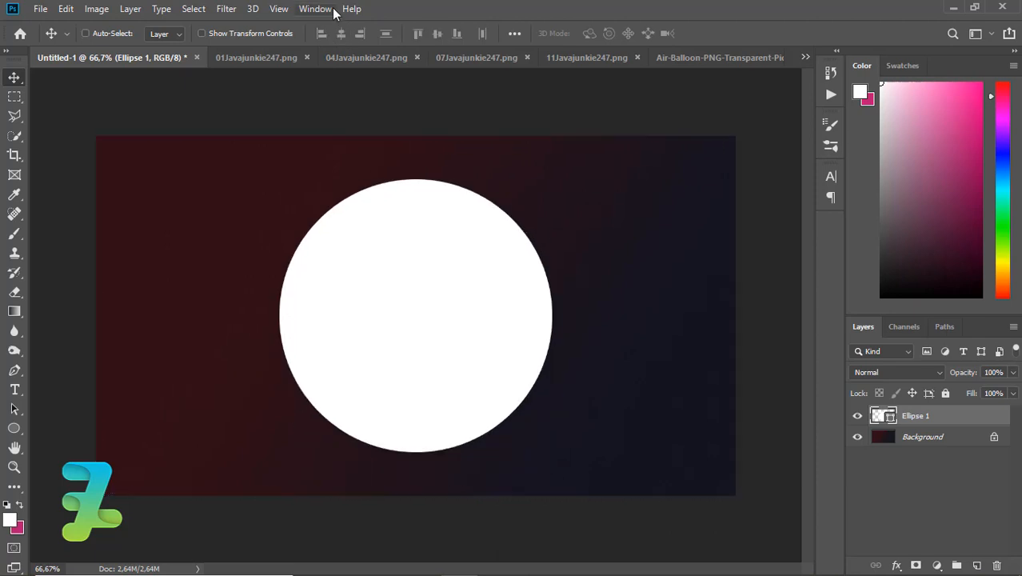
Step: Copy the starry mountain photo into Untitled-1 above the circle and clip it to the circle with a clipping mask
click(316, 9)
mouse_move(357, 568)
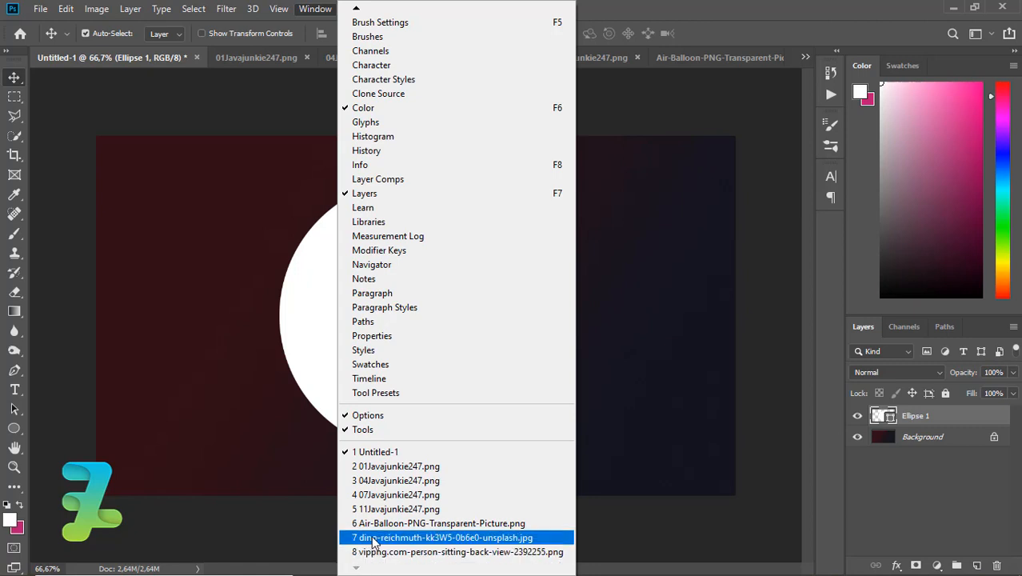
click(360, 537)
right_click(685, 64)
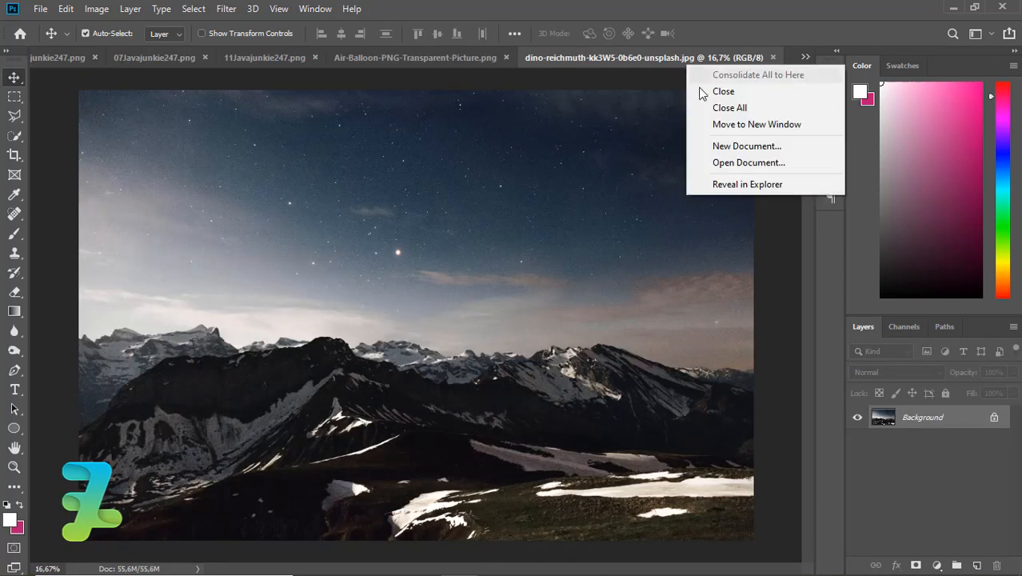
click(716, 124)
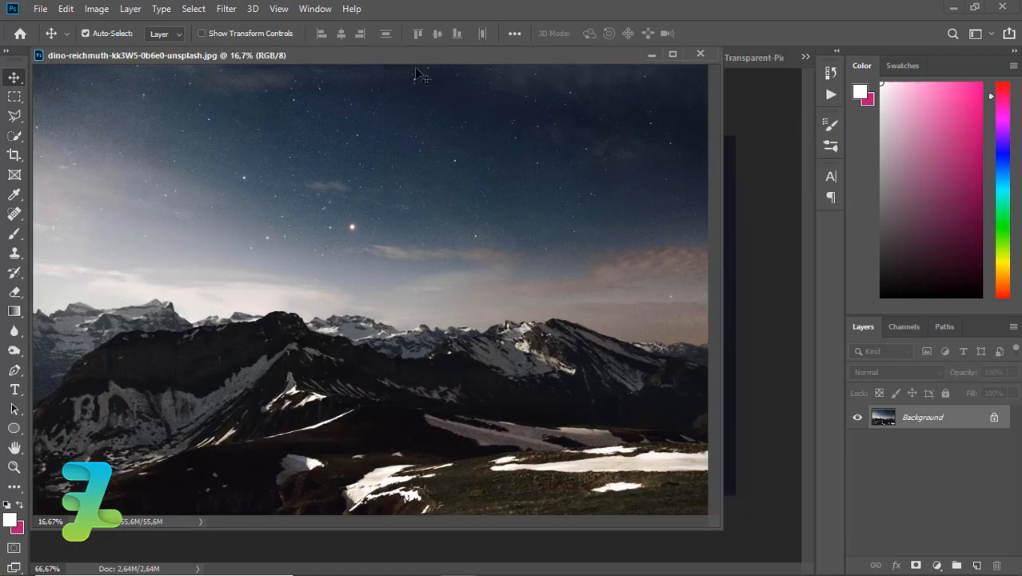
drag(400, 59, 764, 200)
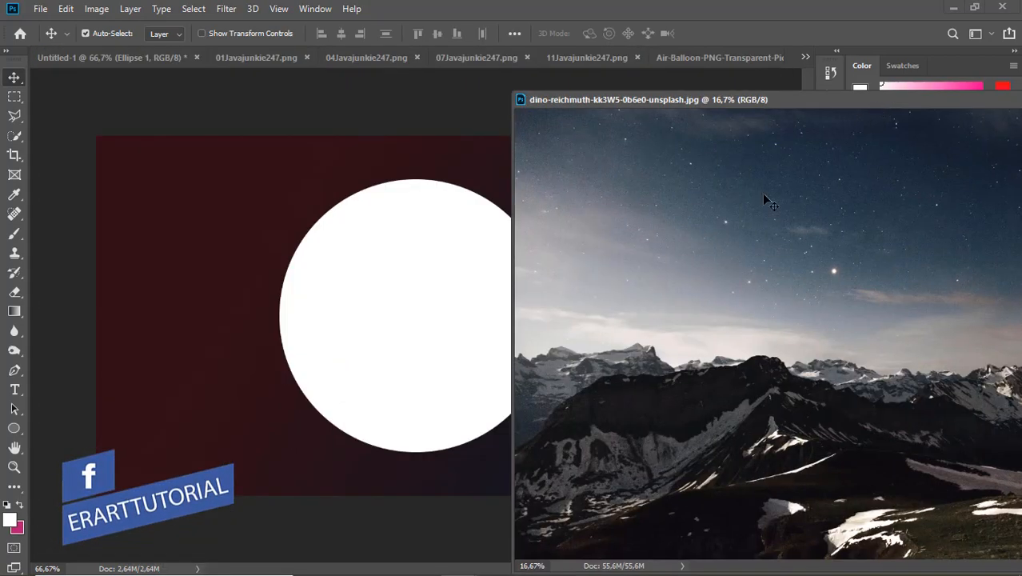
drag(490, 311, 415, 323)
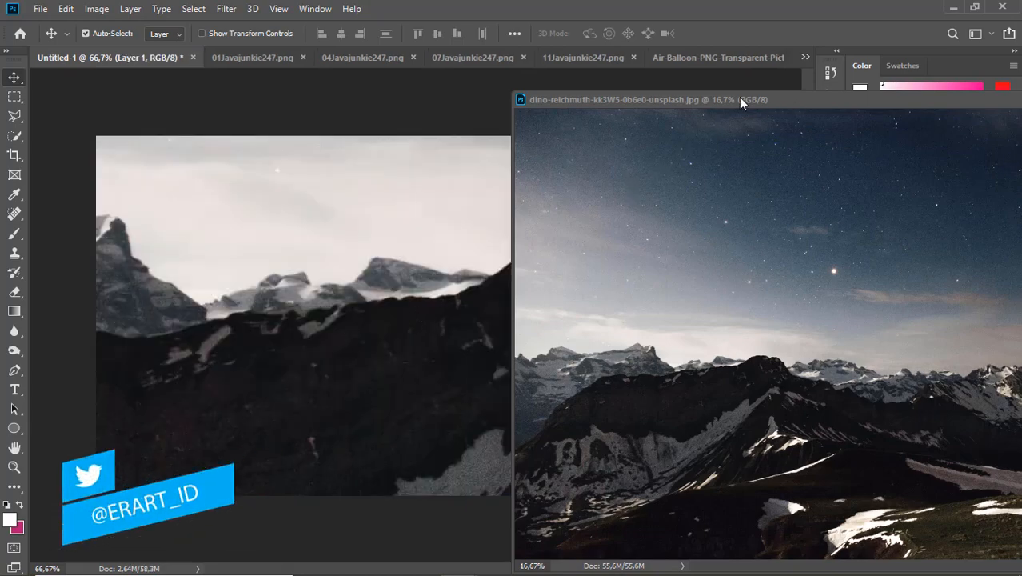
drag(739, 98, 347, 123)
click(733, 118)
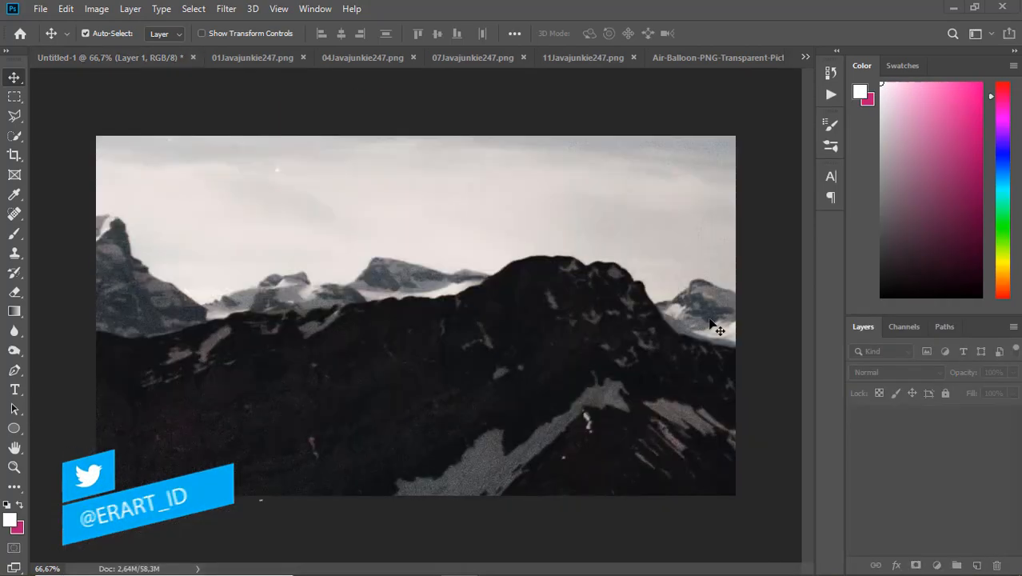
right_click(956, 422)
click(791, 289)
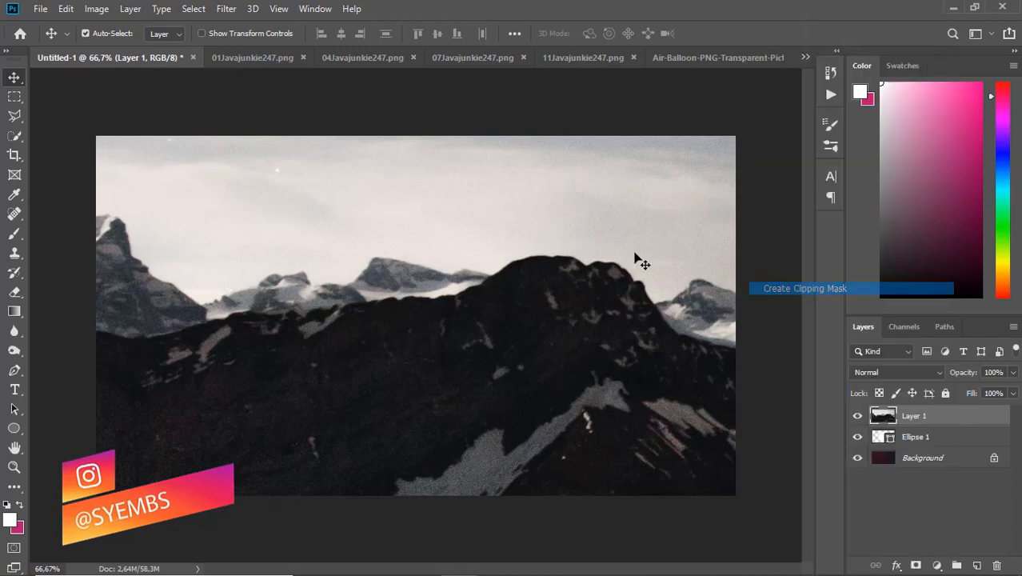
Step: Scale the clipped mountain photo down proportionally to about 21.18% and move it over the circle
key(ctrl+minus)
key(ctrl+minus)
key(ctrl+minus)
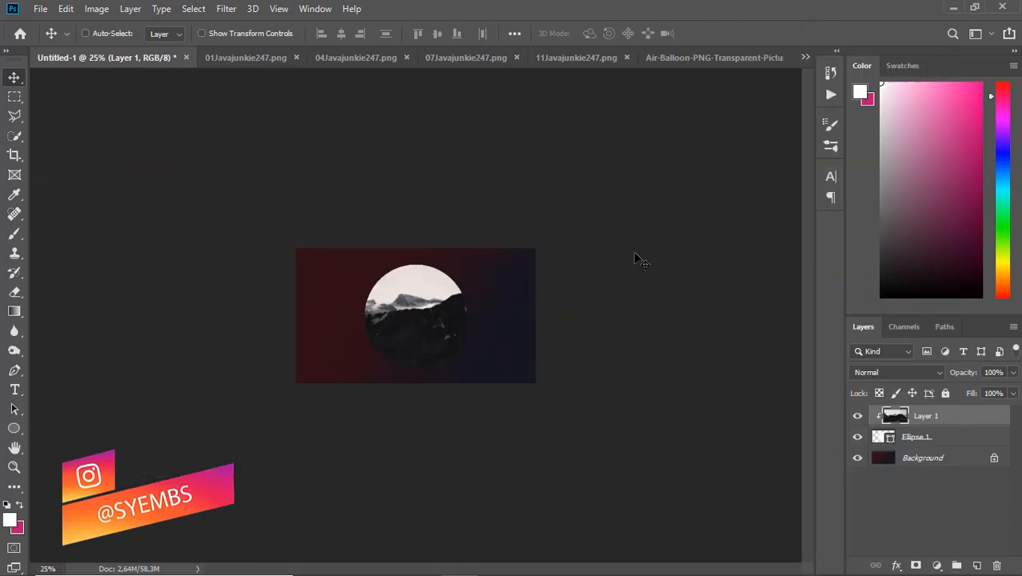
key(ctrl+t)
key(ctrl+minus)
key(ctrl+minus)
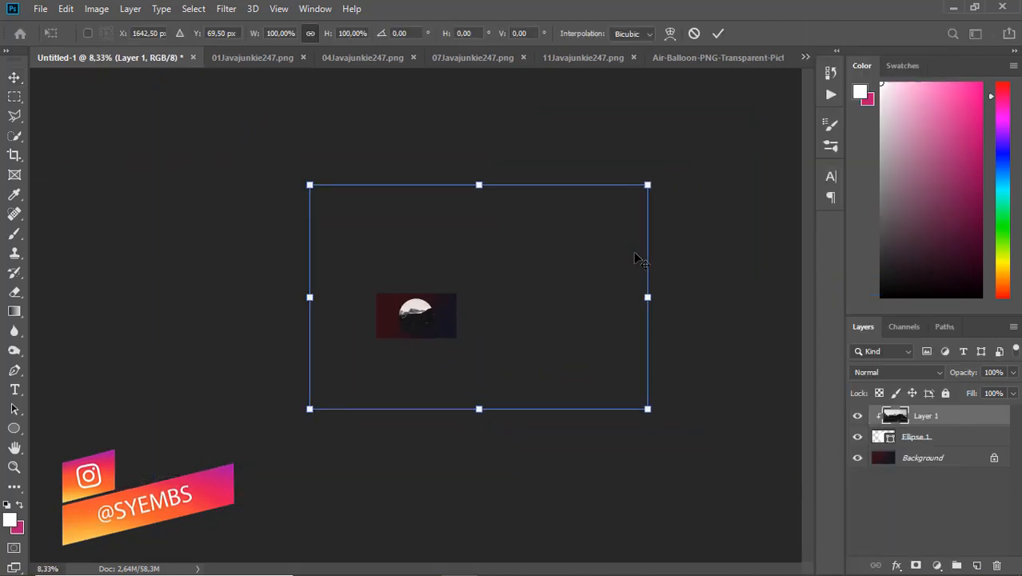
drag(646, 184, 442, 300)
drag(400, 342, 411, 329)
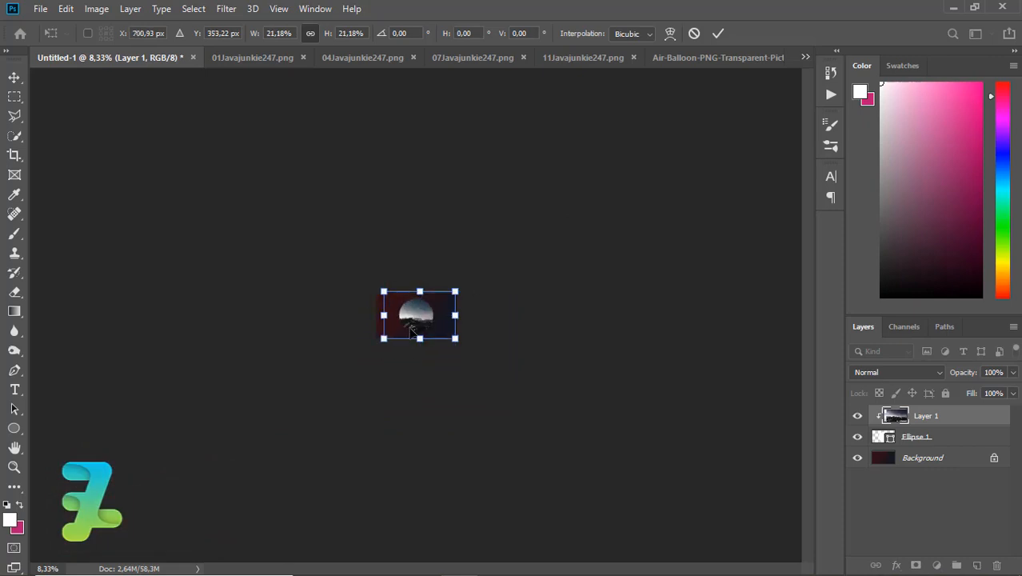
Step: Refine the photo's scale to about 19.03% and position it so the mountains sit along the bottom of the circle
key(ctrl+plus)
key(ctrl+plus)
key(ctrl+plus)
key(ctrl+plus)
key(ctrl+plus)
key(ctrl+plus)
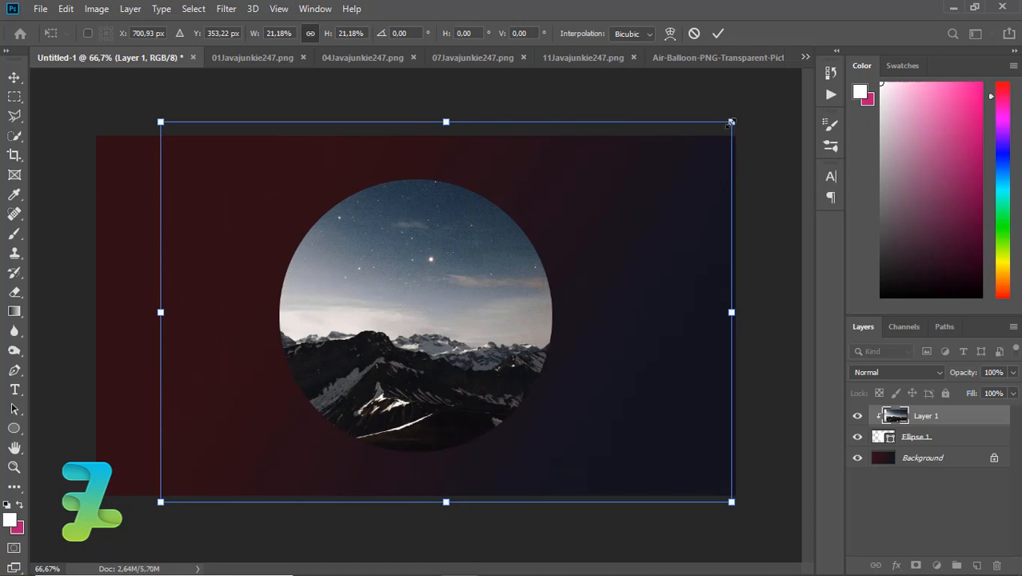
drag(731, 122, 673, 160)
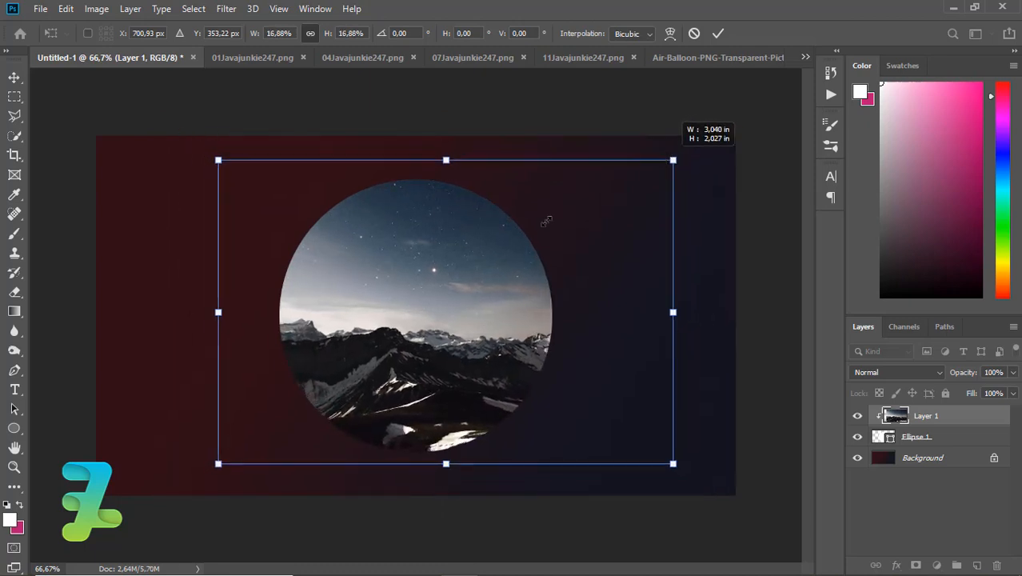
drag(468, 264, 482, 270)
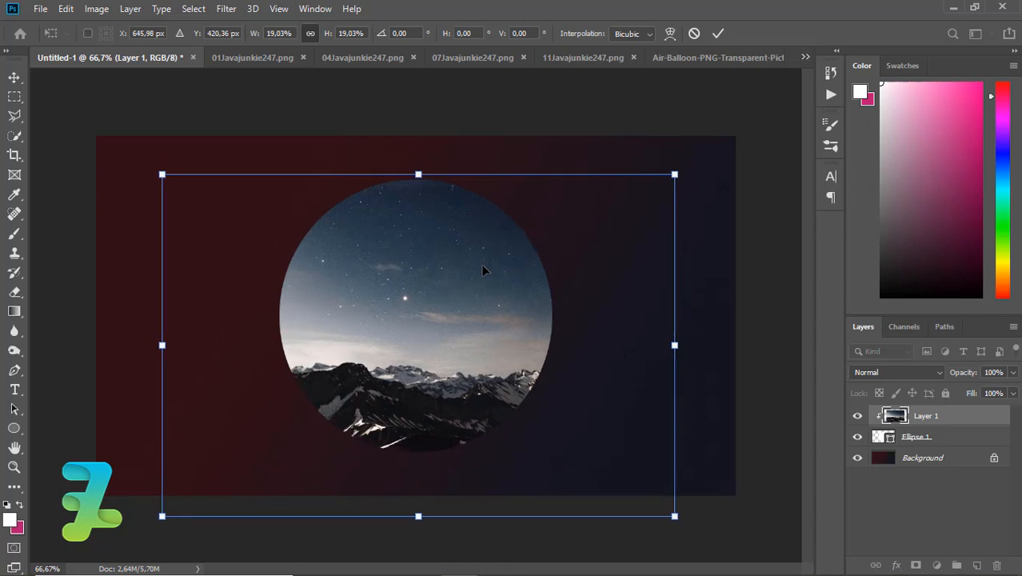
key(Return)
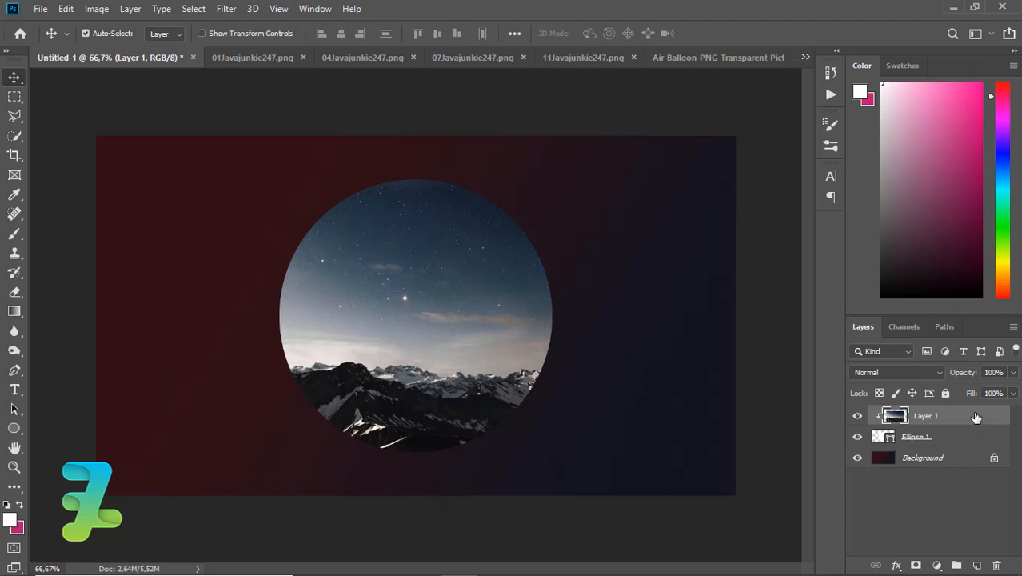
Step: Add a white Inner Glow to the Ellipse 1 circle with 0% choke and 1 px size
click(963, 439)
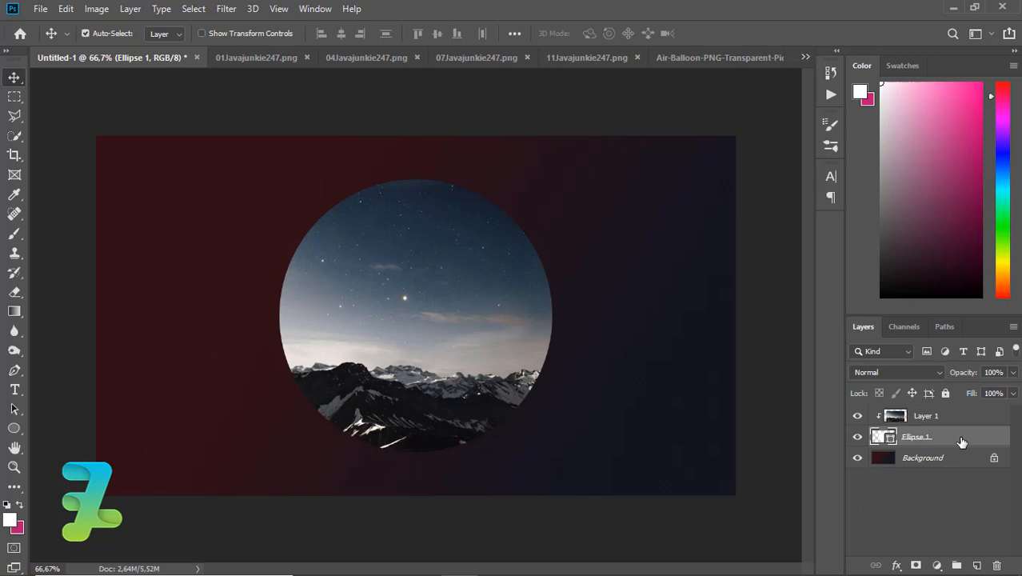
double_click(961, 442)
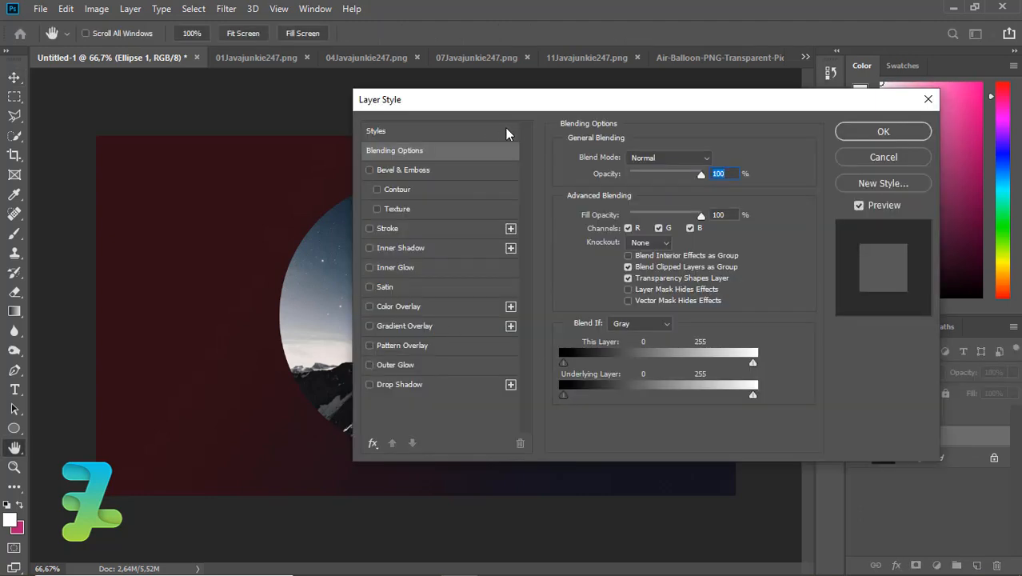
drag(505, 99, 683, 108)
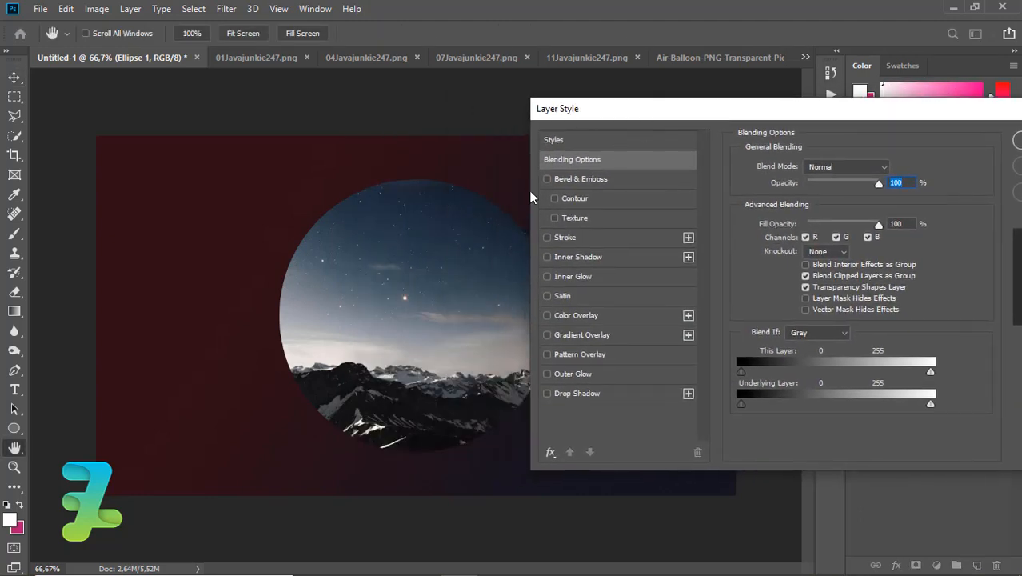
click(562, 277)
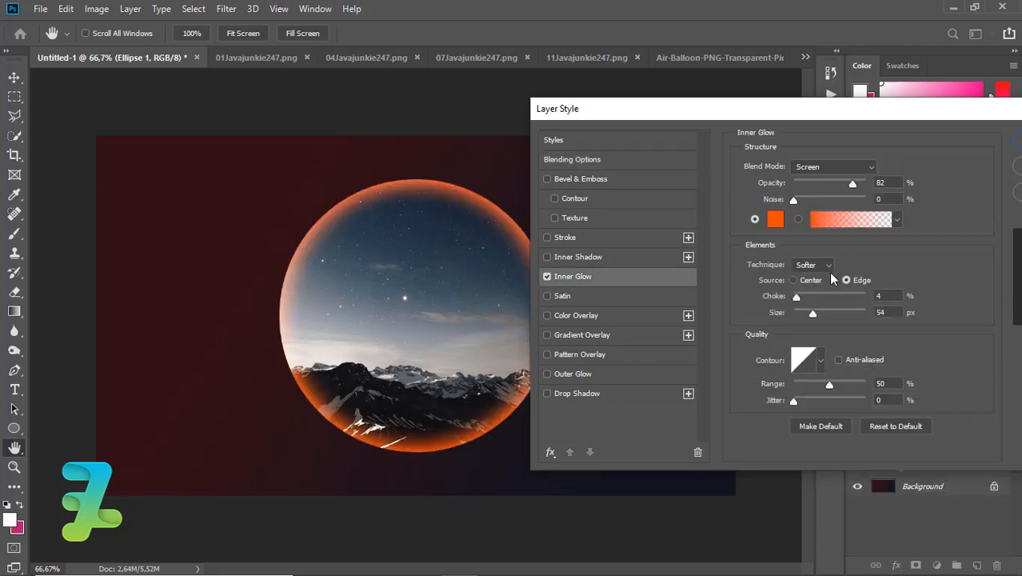
click(775, 221)
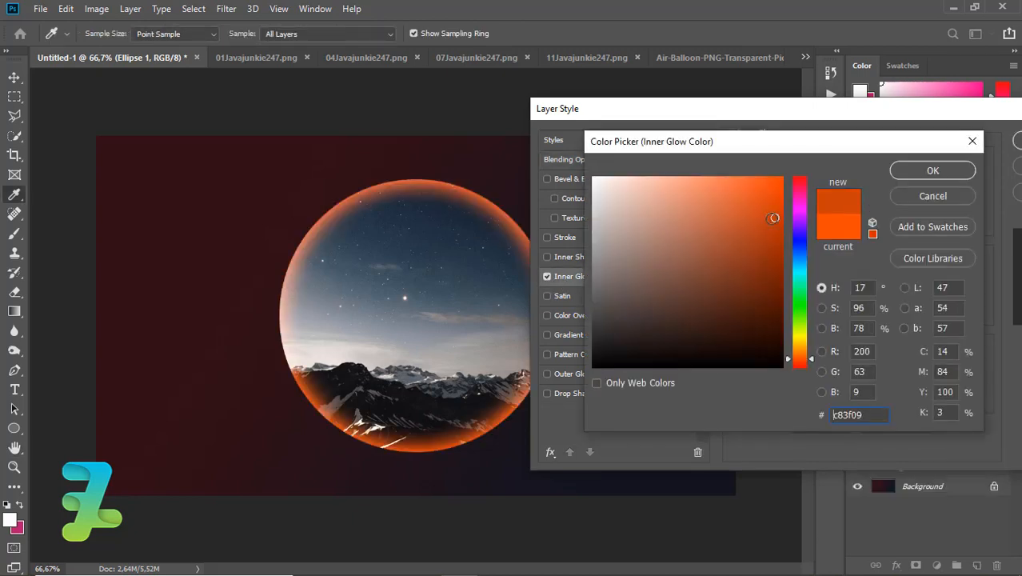
click(403, 298)
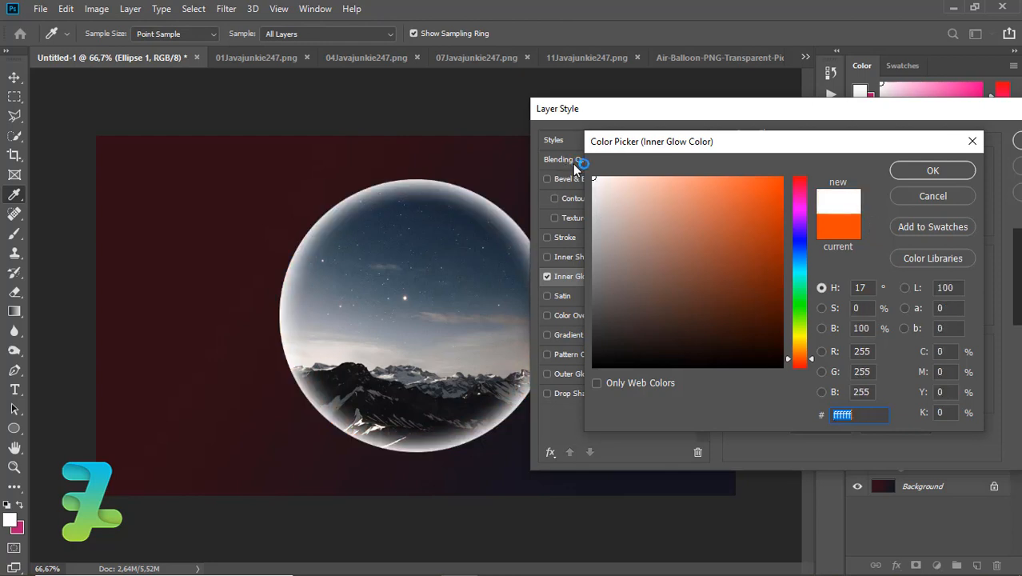
click(907, 172)
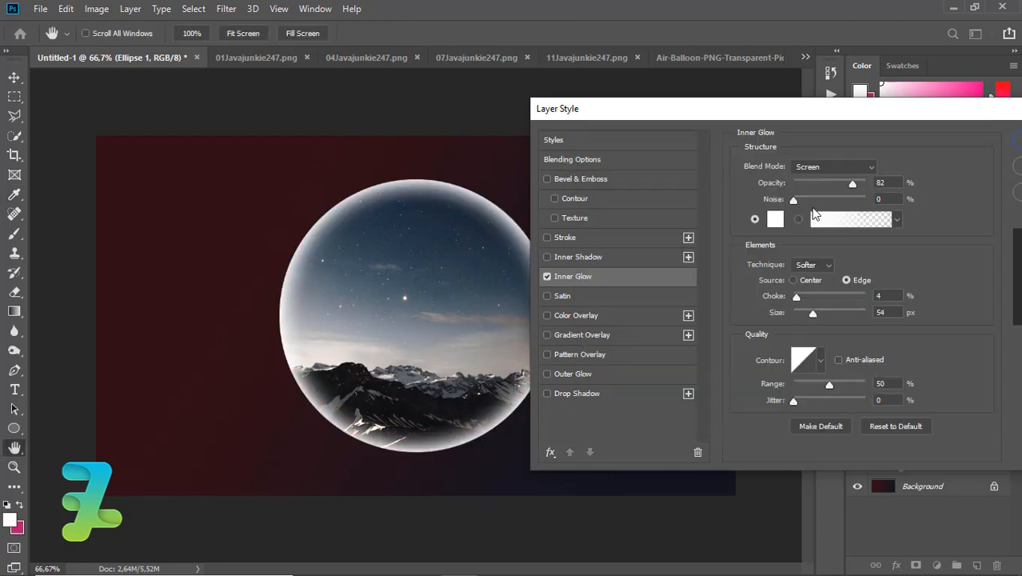
mouse_move(799, 299)
mouse_down()
mouse_move(778, 294)
mouse_move(795, 313)
mouse_up()
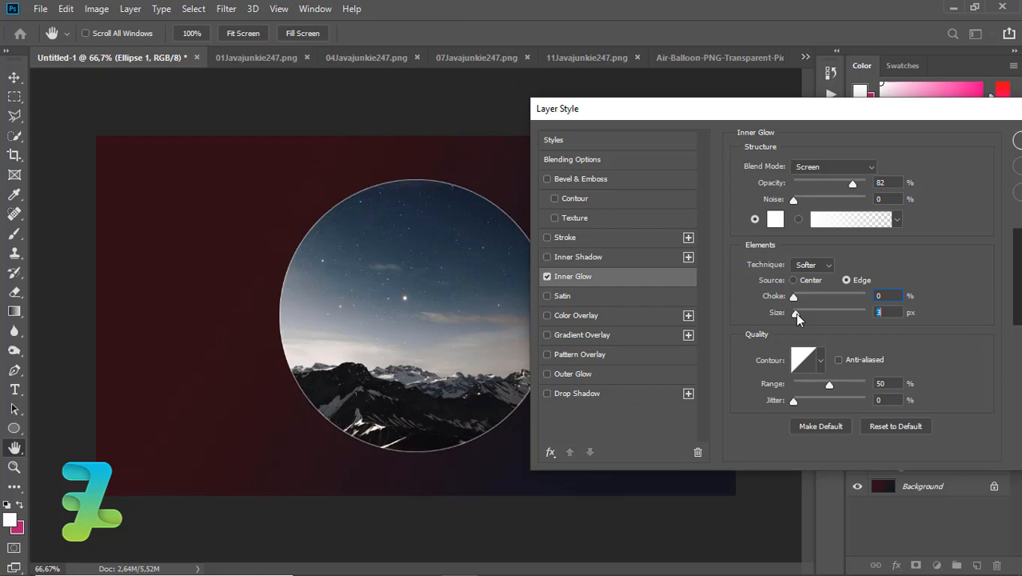
drag(795, 313, 793, 311)
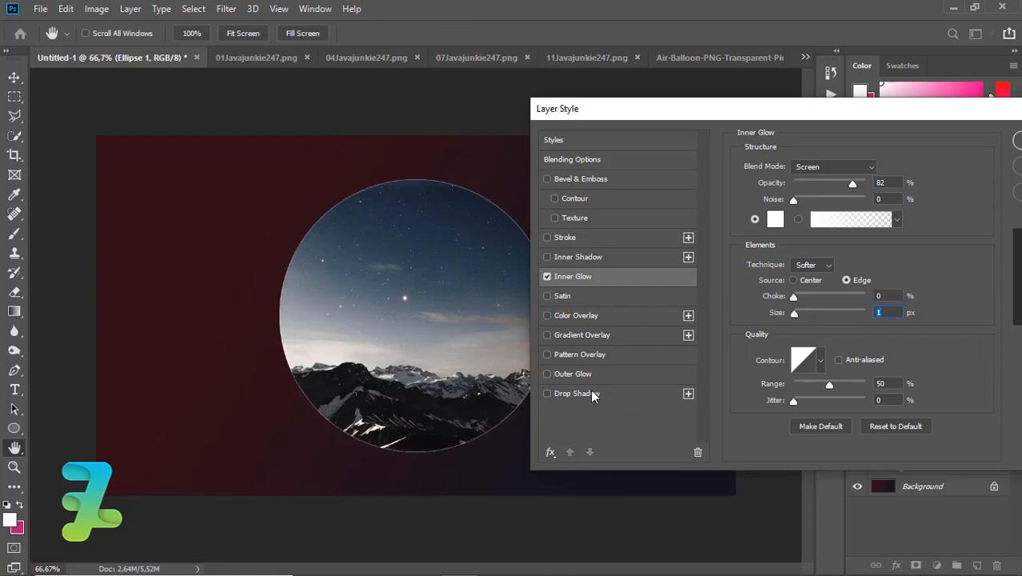
Step: Enable a Drop Shadow on the circle and set the shadow colour to black
click(547, 393)
click(567, 394)
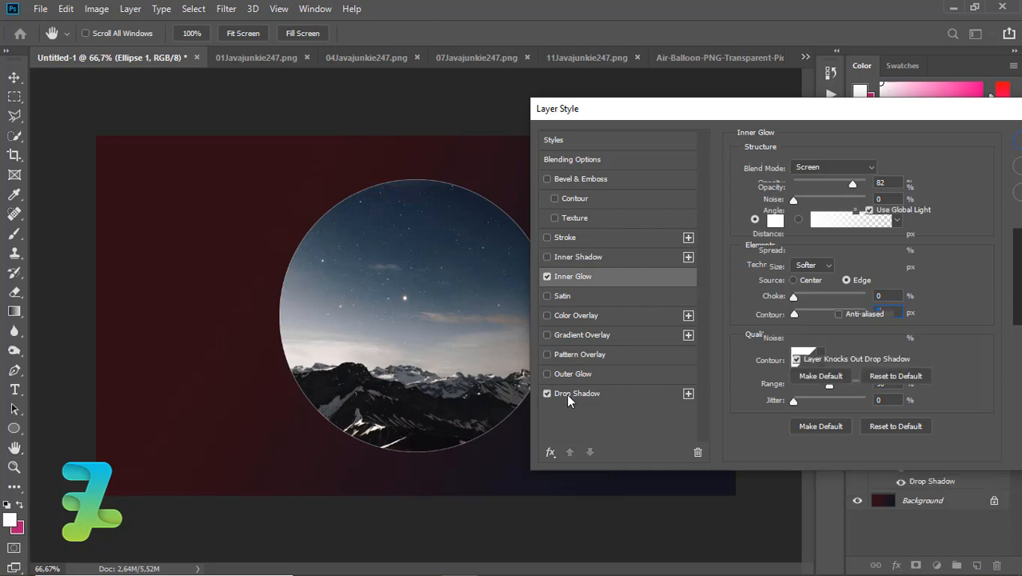
click(891, 171)
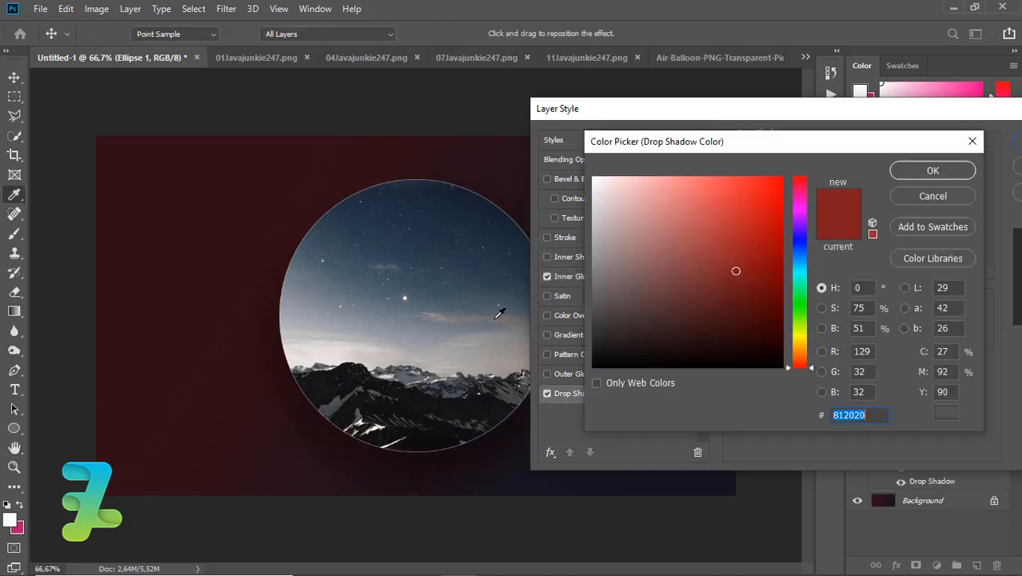
drag(674, 288, 546, 409)
click(912, 171)
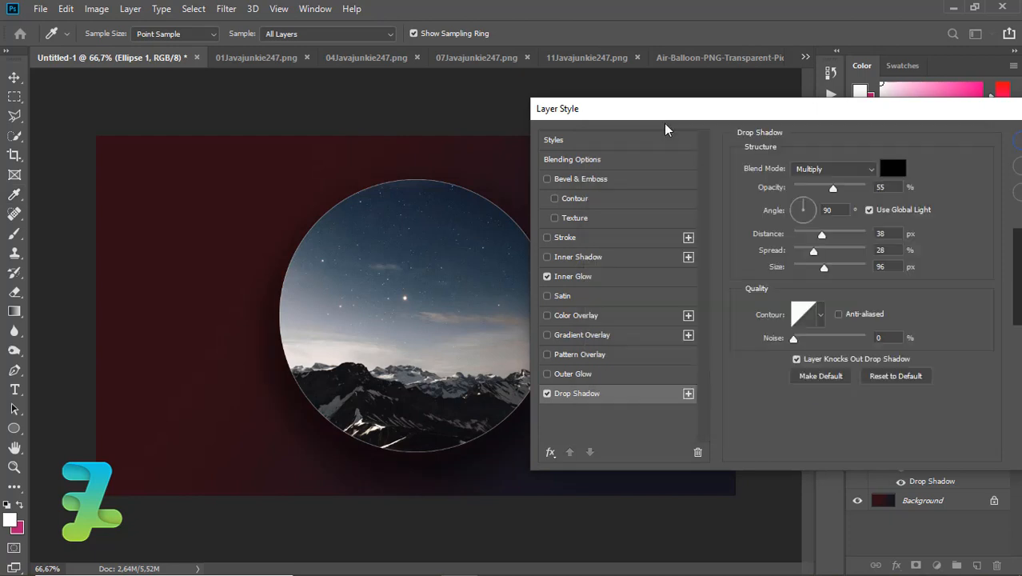
Step: Set the circle's drop shadow to 60% opacity, 47 px distance and 101 px size, and apply the layer style
drag(664, 114, 693, 126)
mouse_move(871, 277)
mouse_down()
mouse_move(879, 281)
mouse_move(849, 280)
mouse_move(874, 281)
mouse_up()
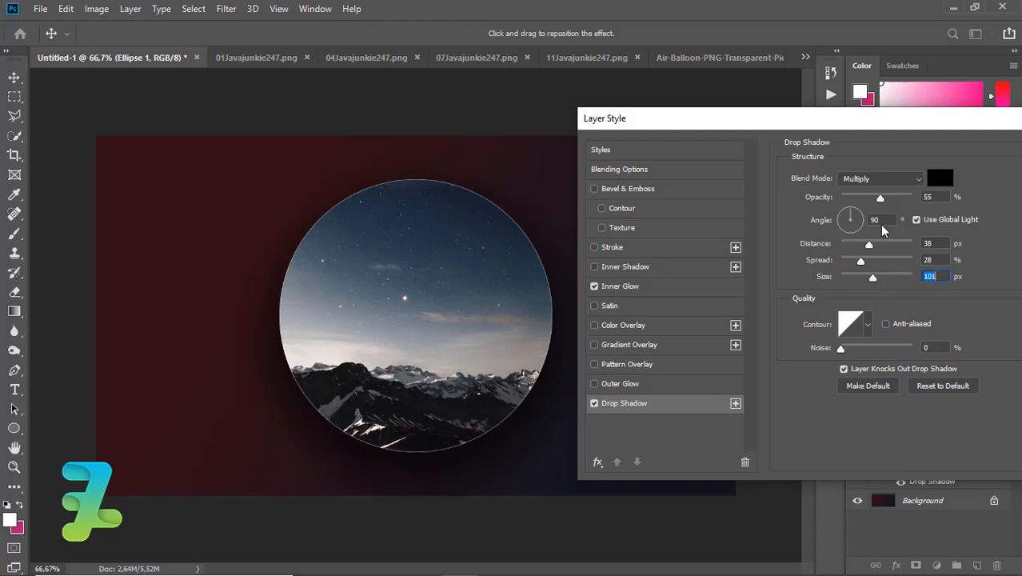
mouse_move(881, 200)
mouse_down()
mouse_move(893, 201)
mouse_move(886, 205)
mouse_up()
mouse_move(868, 246)
mouse_down()
mouse_move(848, 250)
mouse_move(878, 251)
mouse_up()
drag(922, 125, 682, 148)
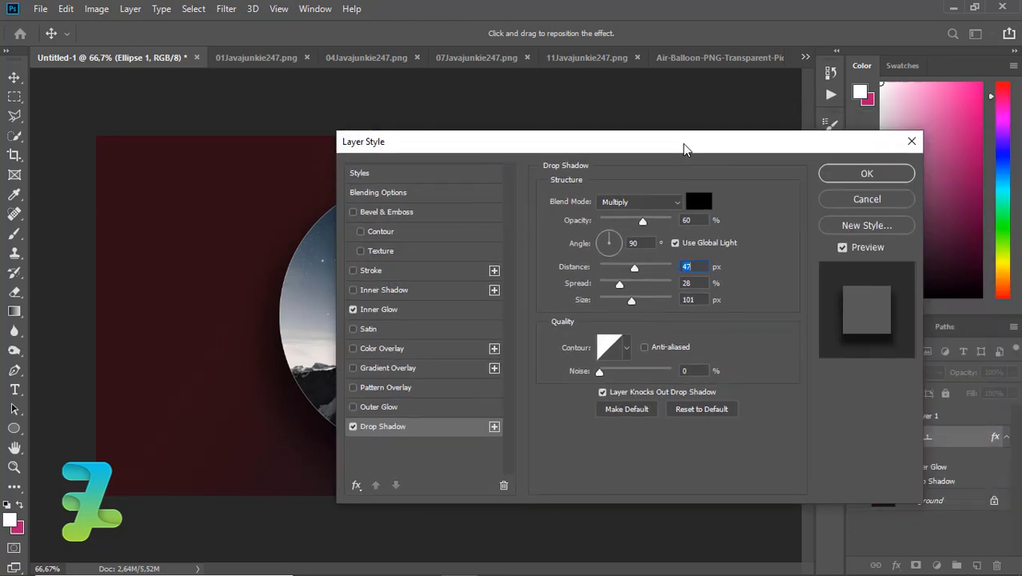
click(848, 176)
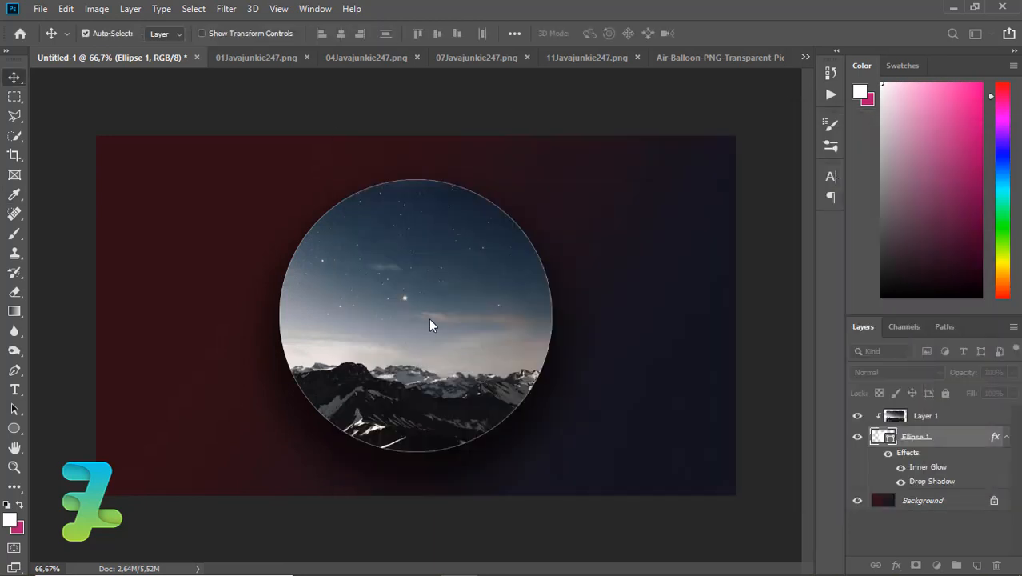
Step: Copy the cloud from 01Javajunkie247.png into the circle composition and close the cloud file
click(245, 53)
right_click(245, 53)
click(264, 115)
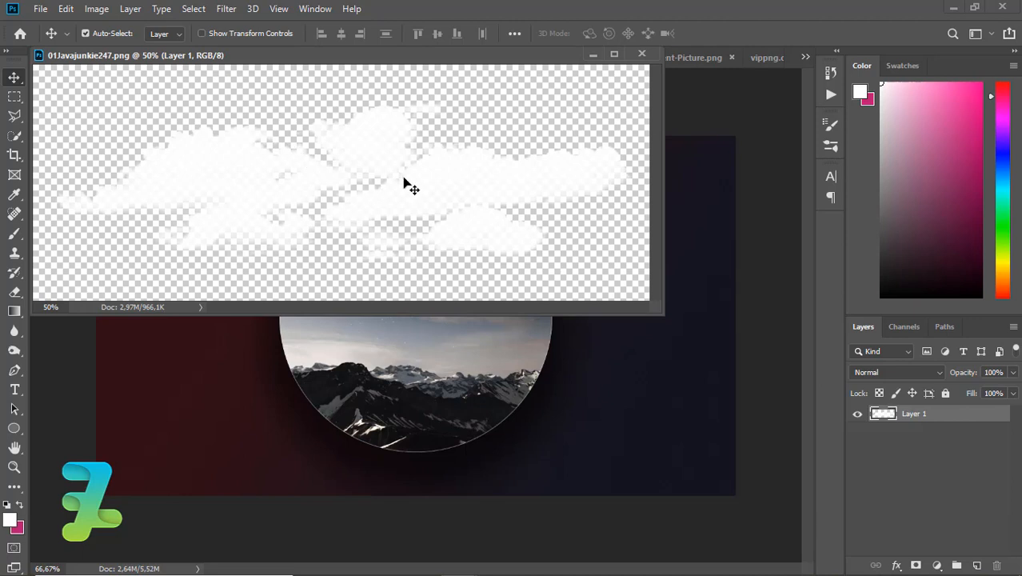
drag(406, 182, 419, 337)
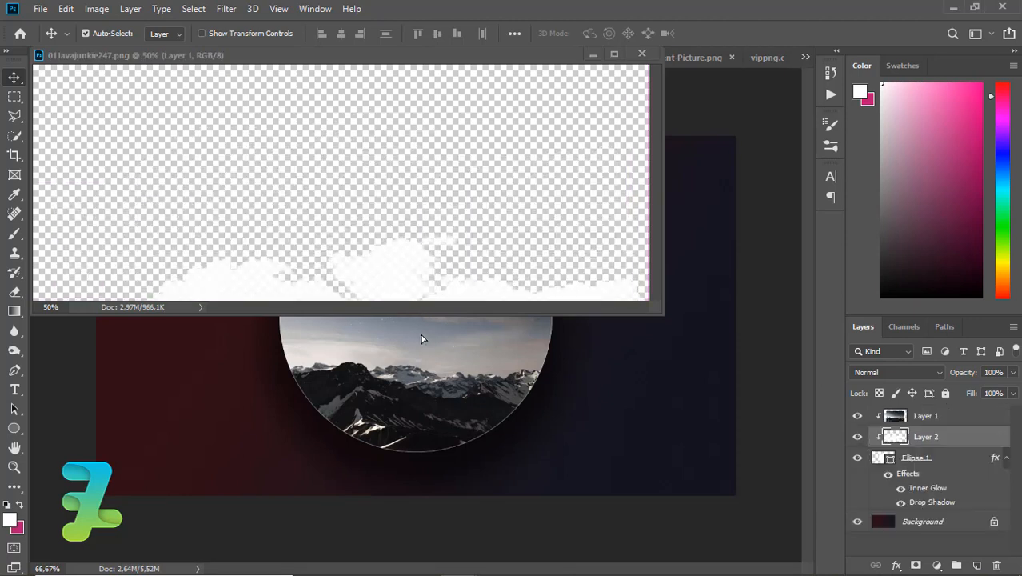
click(642, 53)
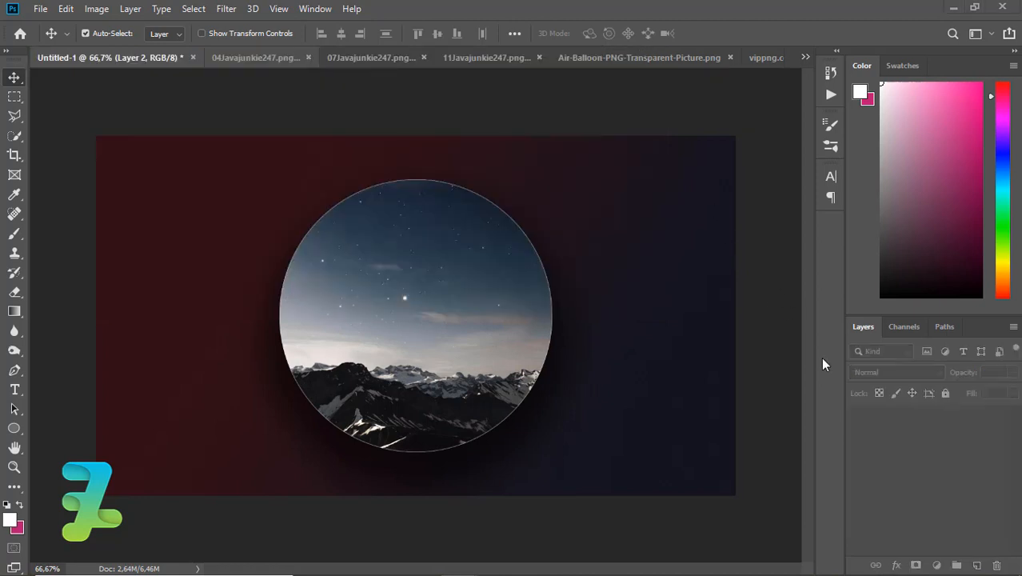
Step: Place the cloud layer above the mountain photo layer and release its clipping mask
drag(892, 416, 893, 410)
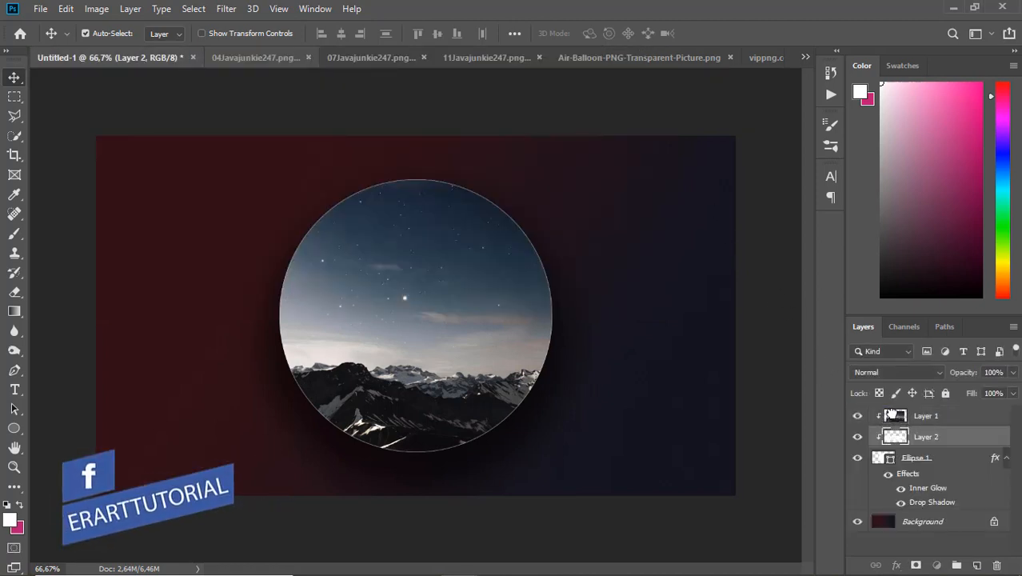
right_click(957, 424)
click(808, 286)
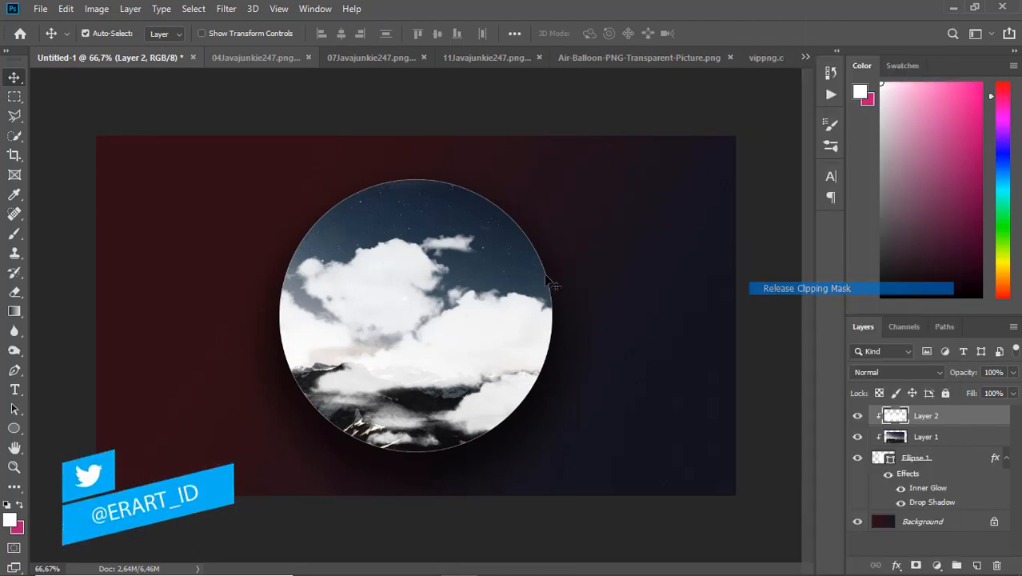
Step: Scale the cloud down proportionally to about 19.96% and place it in the middle of the circle, above the mountains
key(ctrl+t)
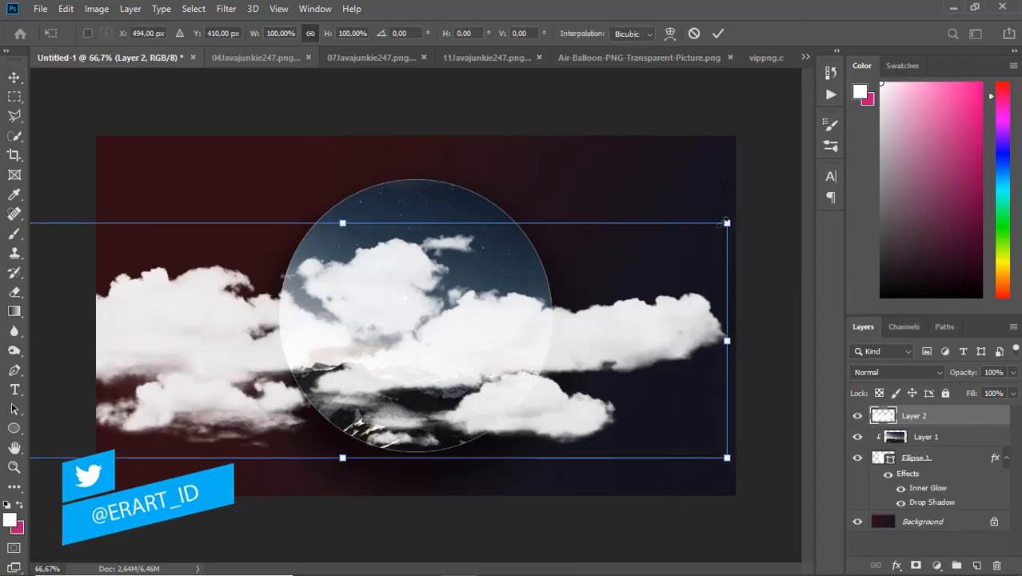
drag(727, 223, 446, 313)
drag(433, 317, 449, 300)
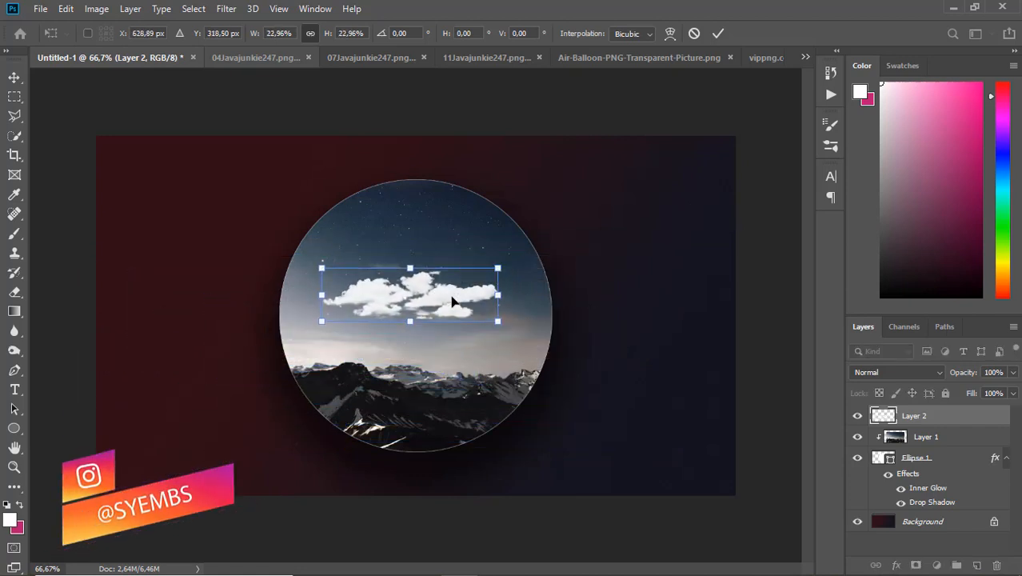
drag(497, 269, 477, 275)
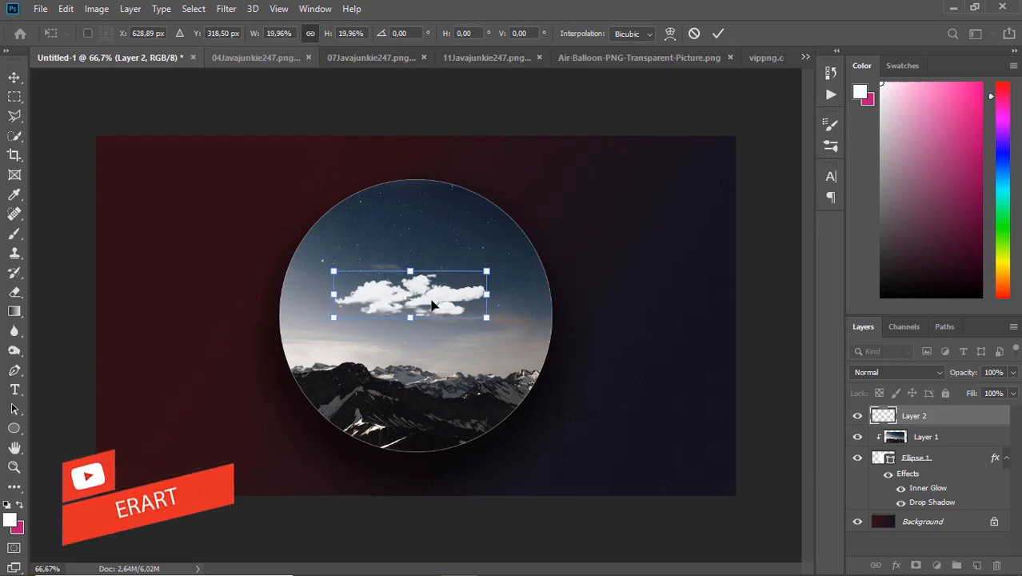
drag(429, 296, 435, 312)
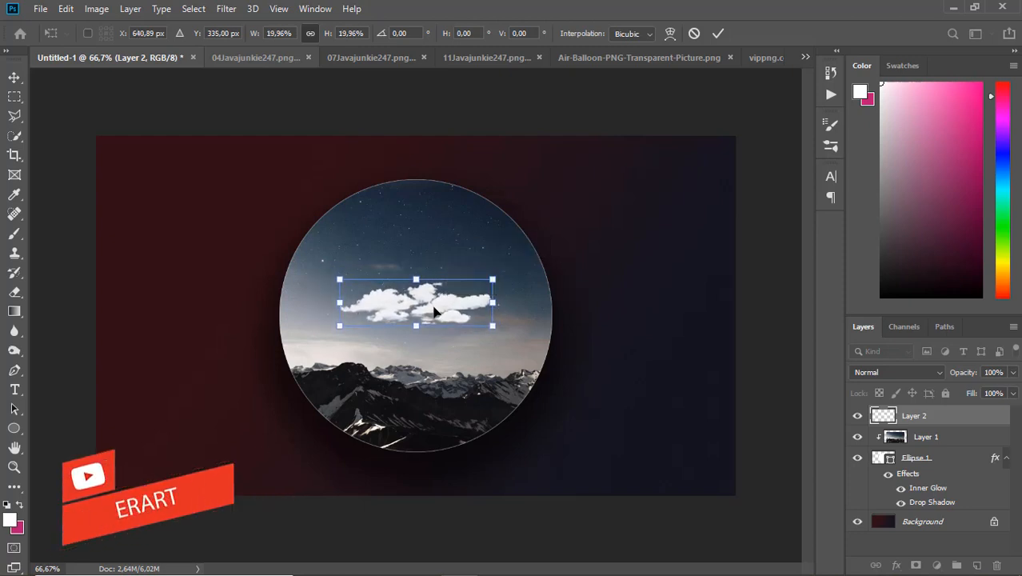
key(Return)
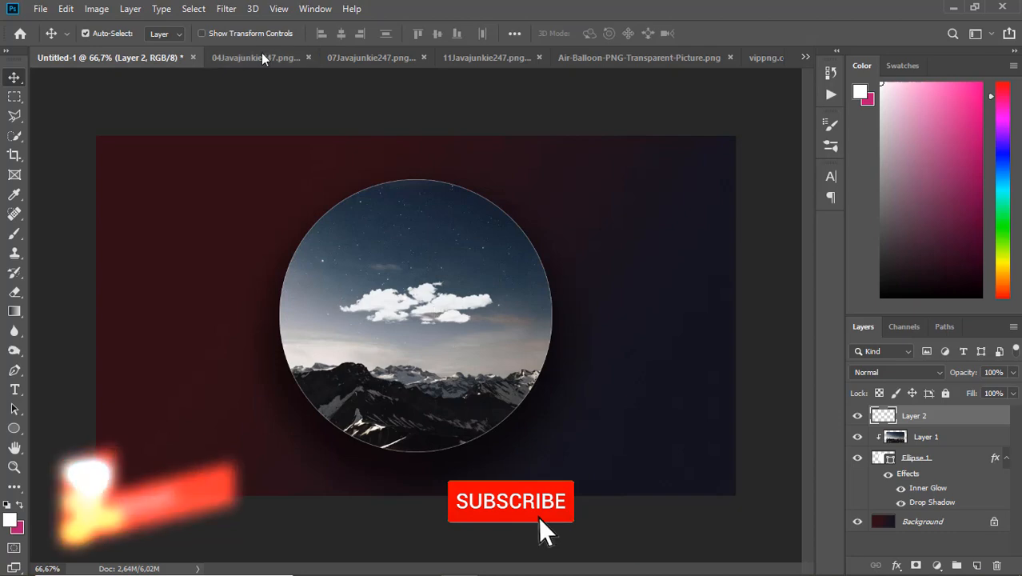
Step: Copy the cloud from 04Javajunkie247.png into Untitled-1 as the uppermost layer and close the cloud file
click(254, 59)
right_click(254, 60)
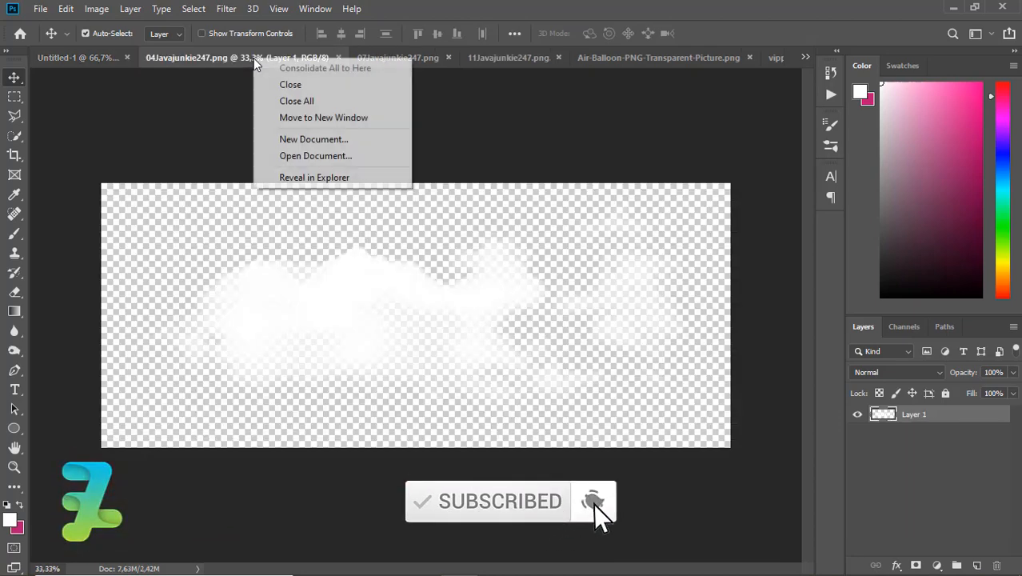
click(268, 117)
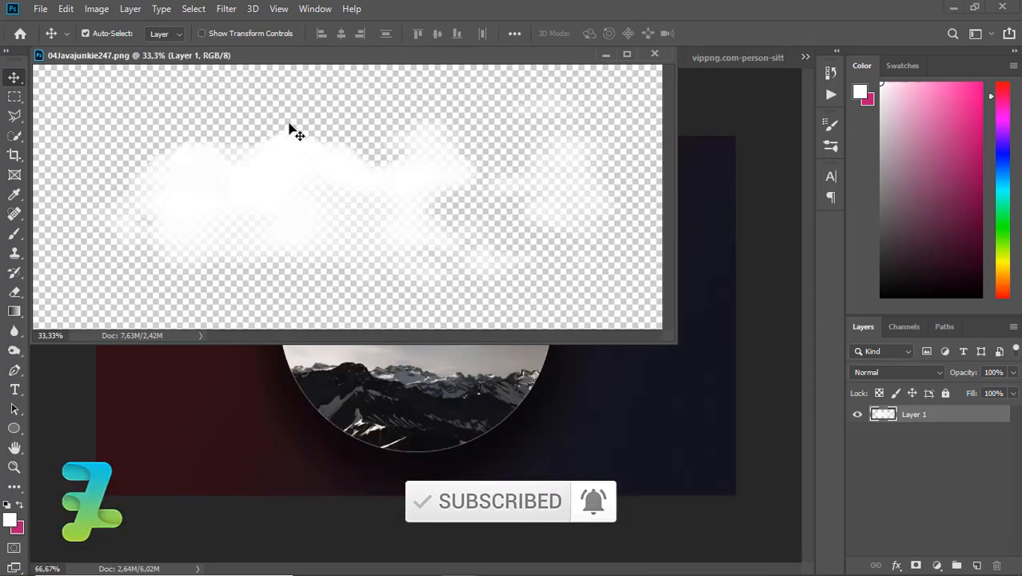
drag(337, 206, 581, 369)
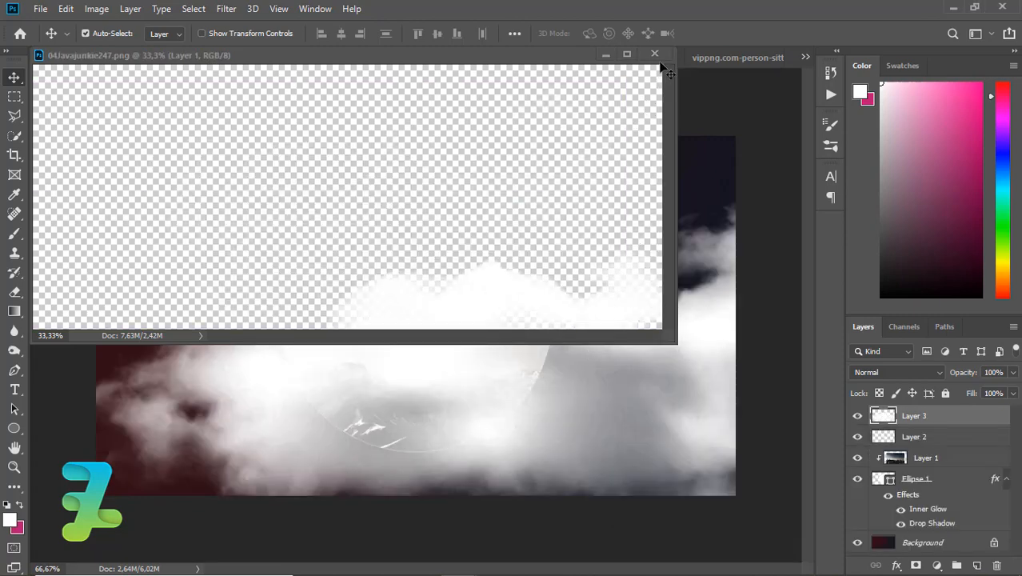
click(655, 53)
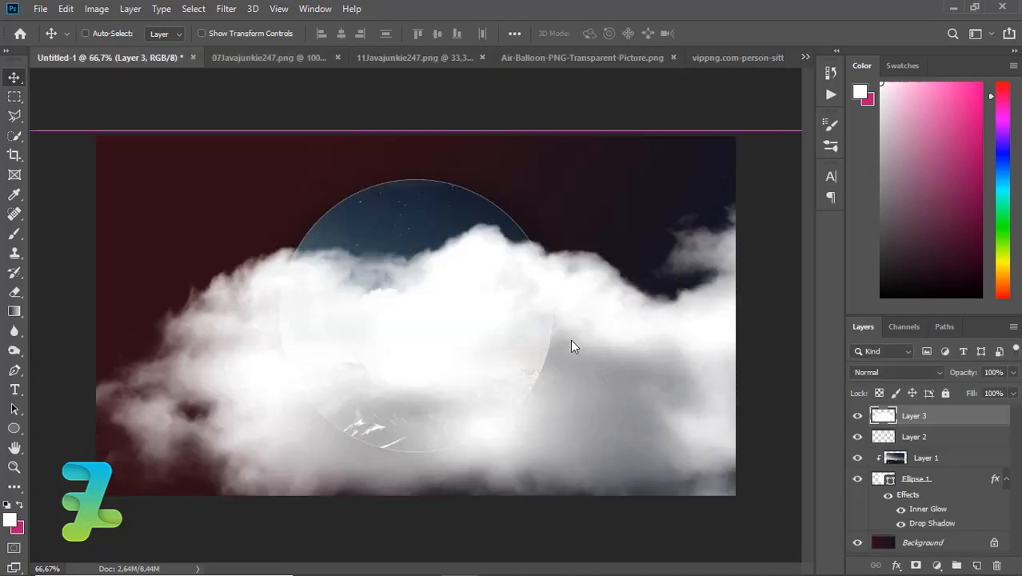
Step: Shrink the second cloud to a small size and position it across the circle's right edge, beside the first cloud
key(ctrl+t)
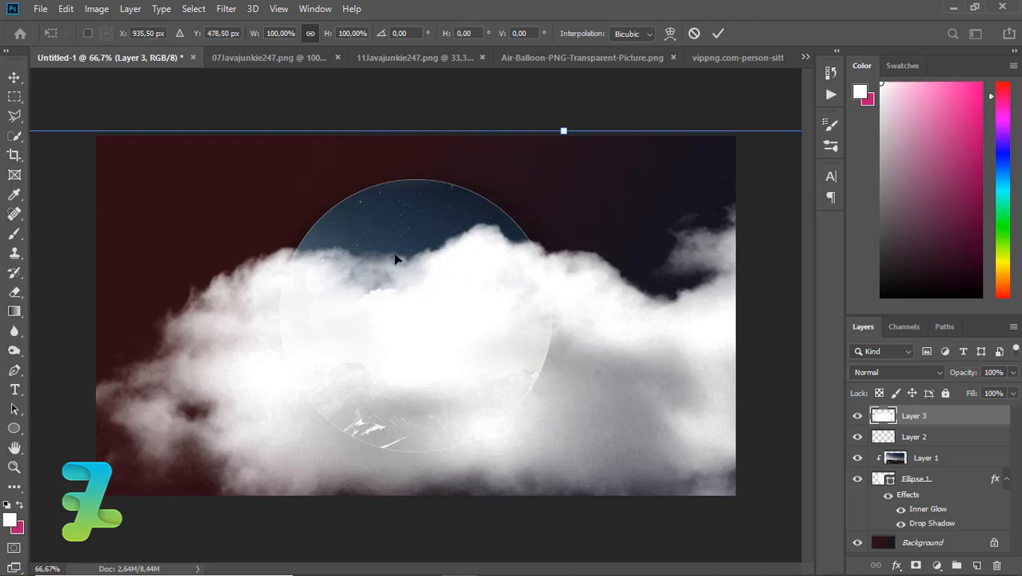
drag(397, 258, 373, 216)
key(ctrl+minus)
key(ctrl+minus)
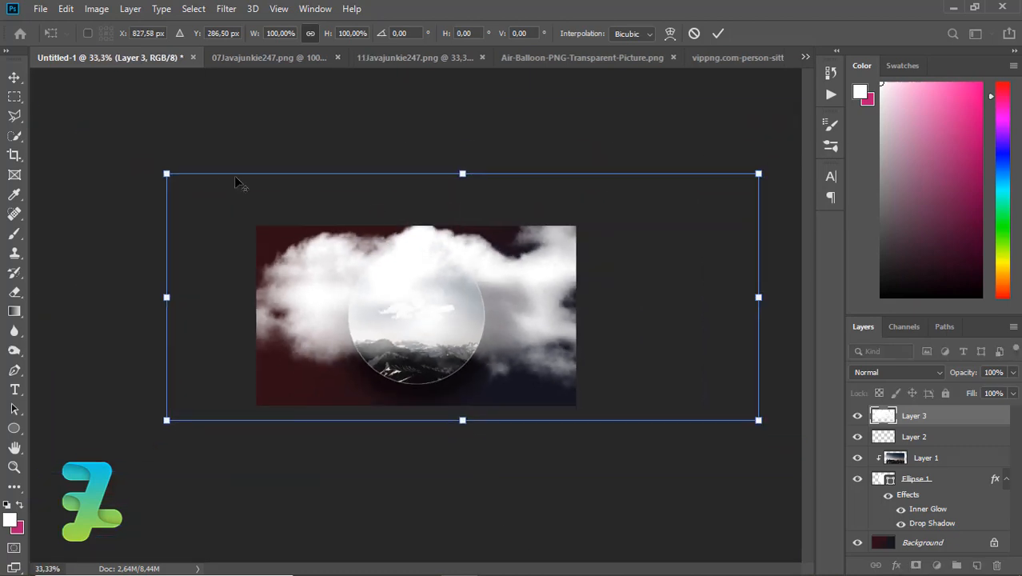
drag(170, 172, 418, 277)
mouse_move(480, 298)
mouse_down()
mouse_move(519, 323)
mouse_move(481, 320)
mouse_move(487, 308)
mouse_up()
key(Return)
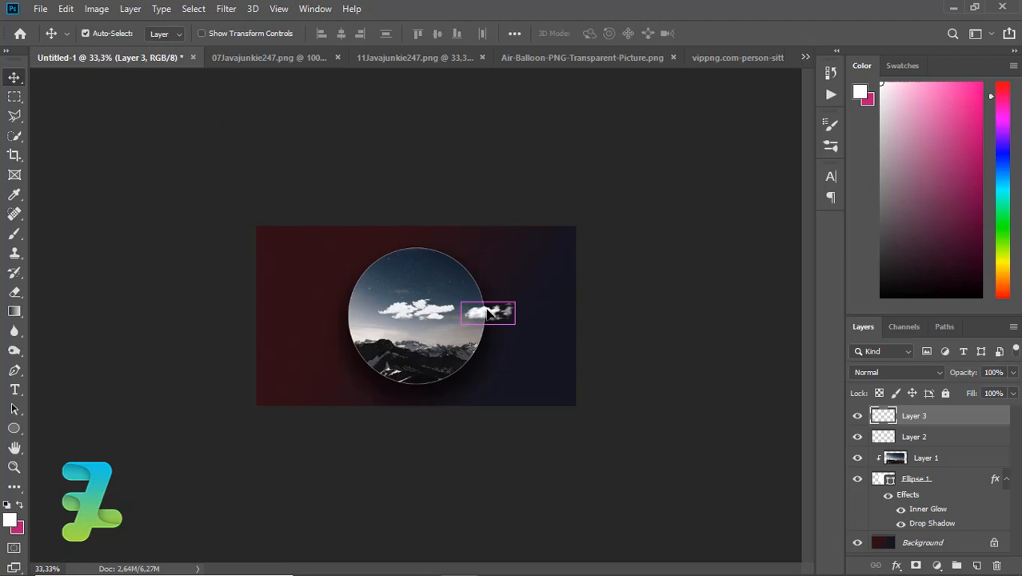
key(ctrl+plus)
key(ctrl+plus)
drag(544, 308, 535, 309)
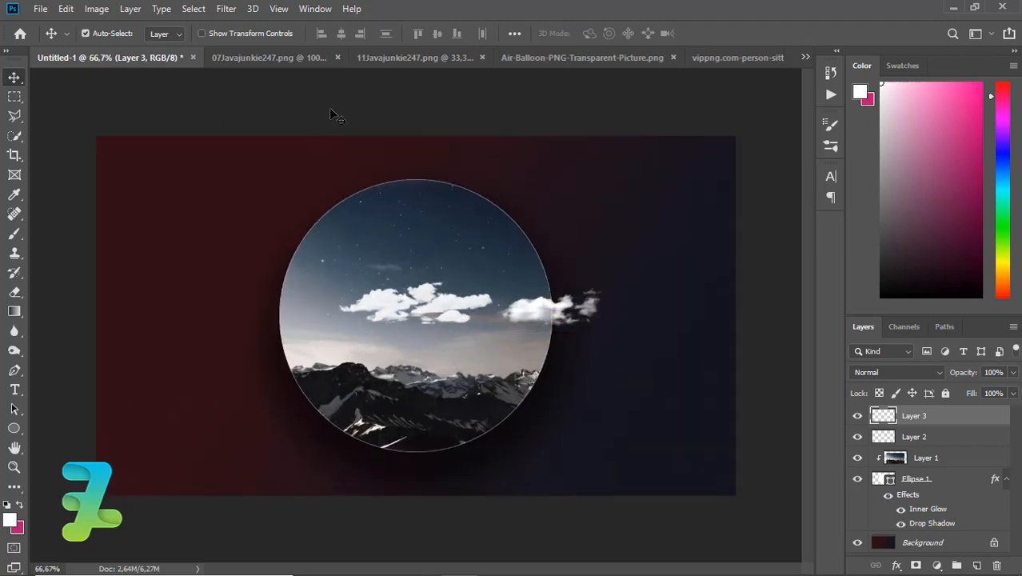
Step: Copy the cloud from 07Javajunkie247.png into Untitled-1, over the lower part of the circle
click(286, 57)
right_click(286, 56)
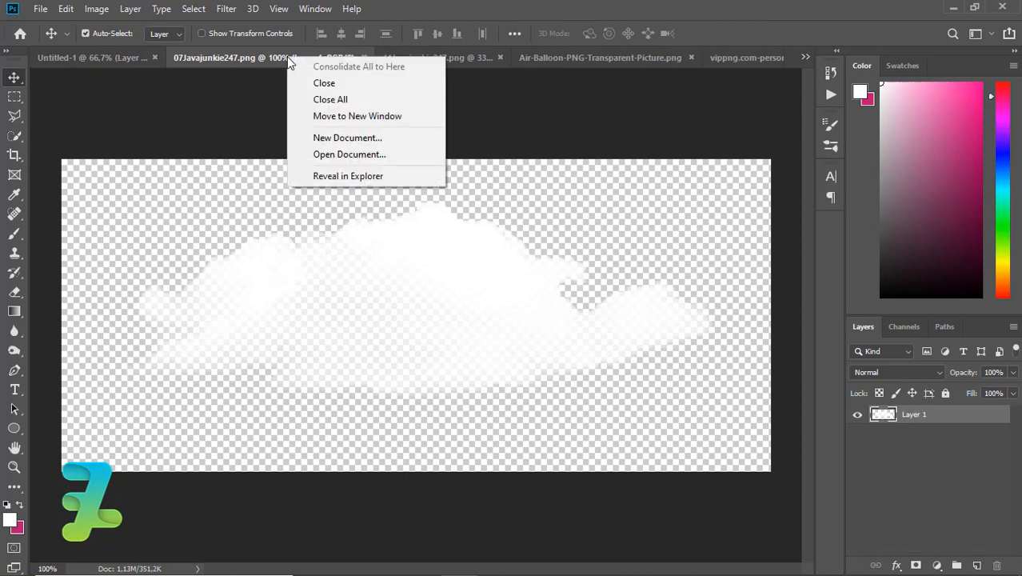
click(308, 111)
drag(312, 171, 424, 445)
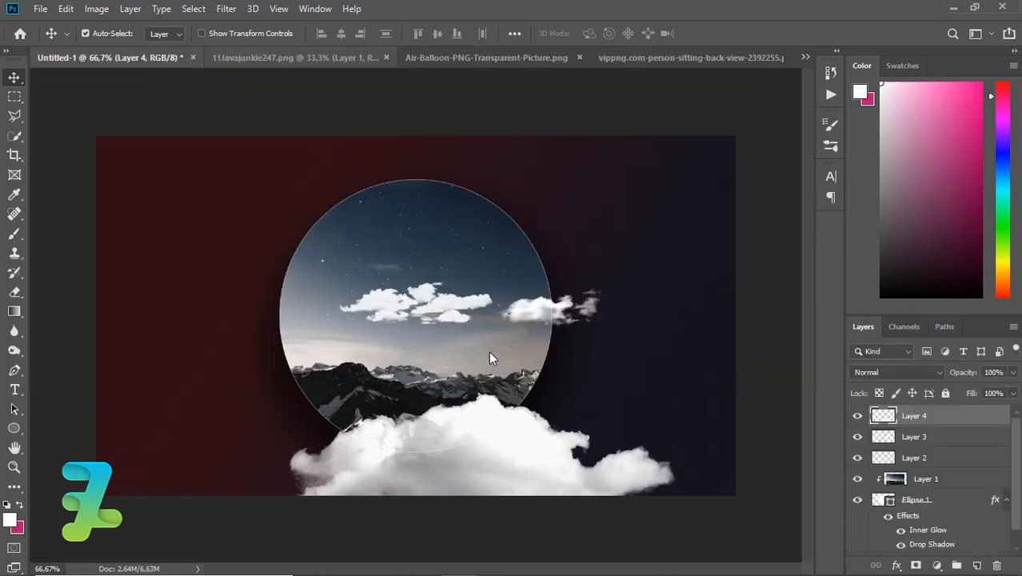
Step: Scale the third cloud down proportionally to 23.73% and position it across the circle's left edge
drag(464, 423, 346, 313)
key(ctrl+t)
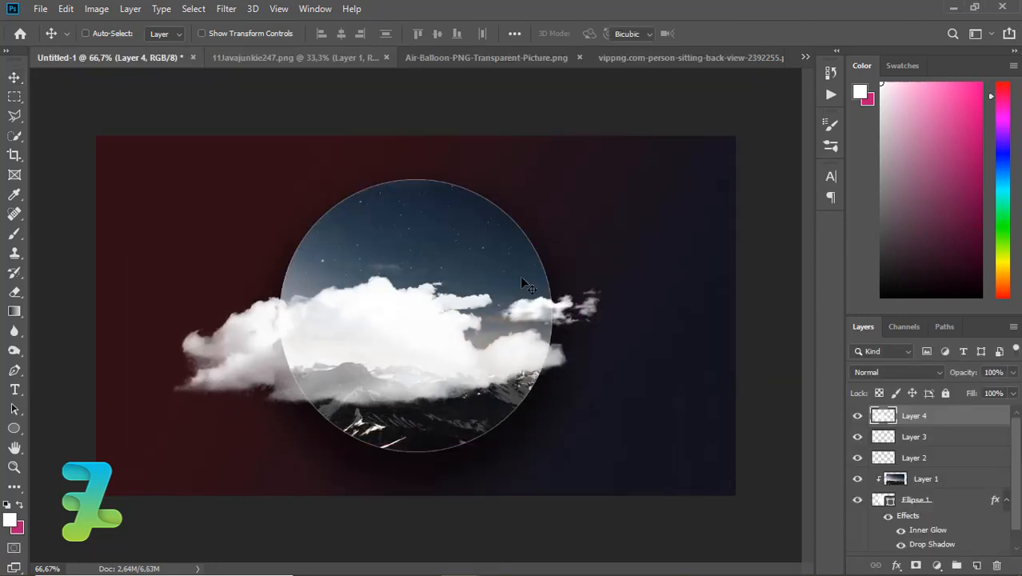
drag(581, 251, 402, 314)
drag(354, 344, 281, 314)
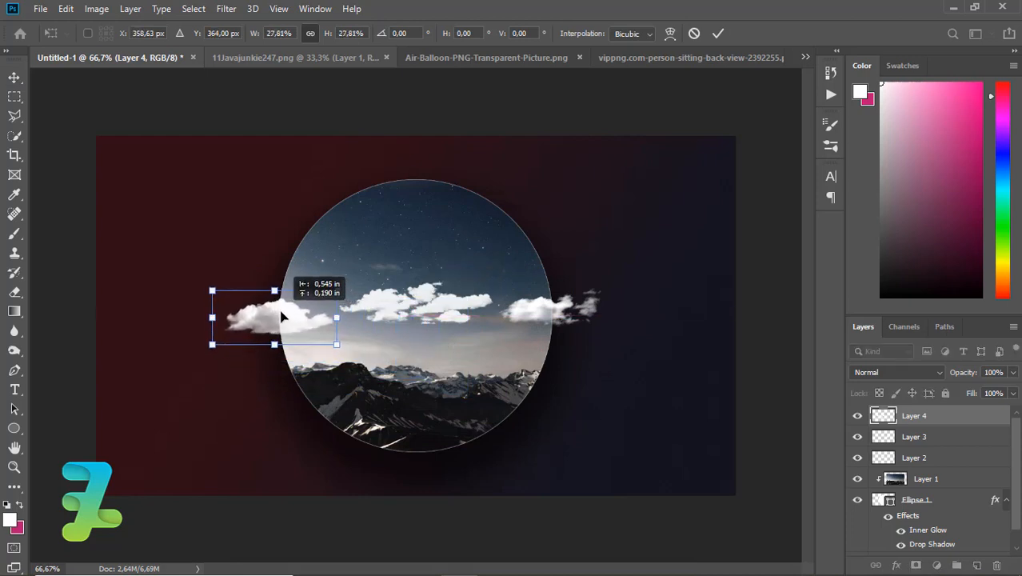
drag(336, 342, 297, 317)
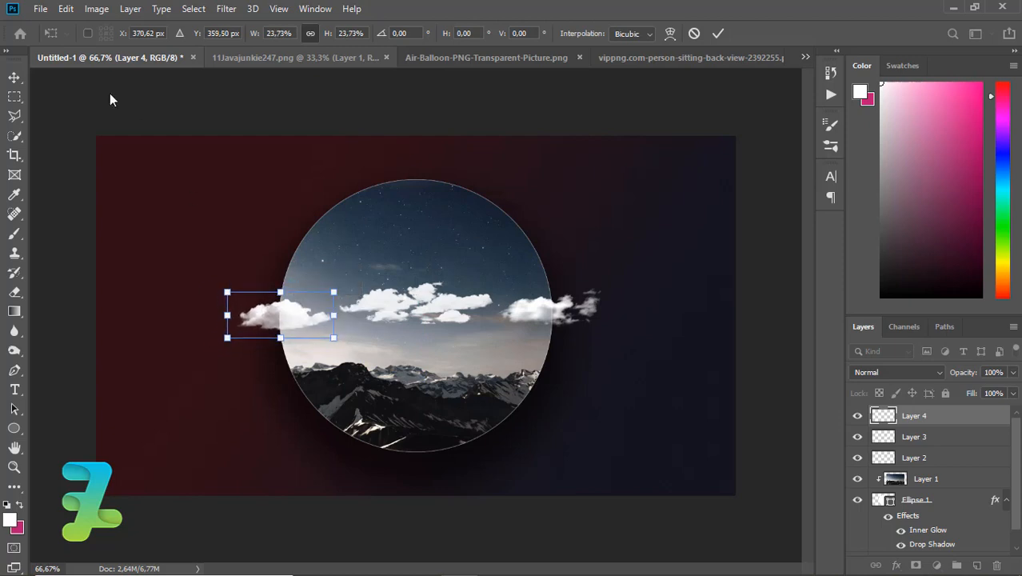
click(21, 85)
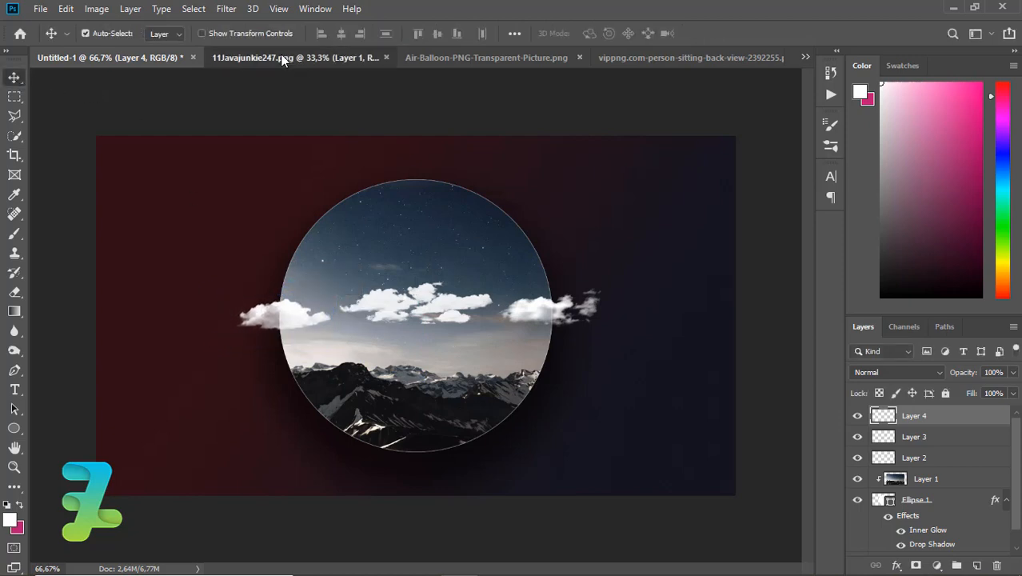
Step: Copy the cloud from 11Javajunkie247.png into Untitled-1 as the uppermost layer and close the cloud file
click(280, 56)
right_click(280, 55)
click(308, 110)
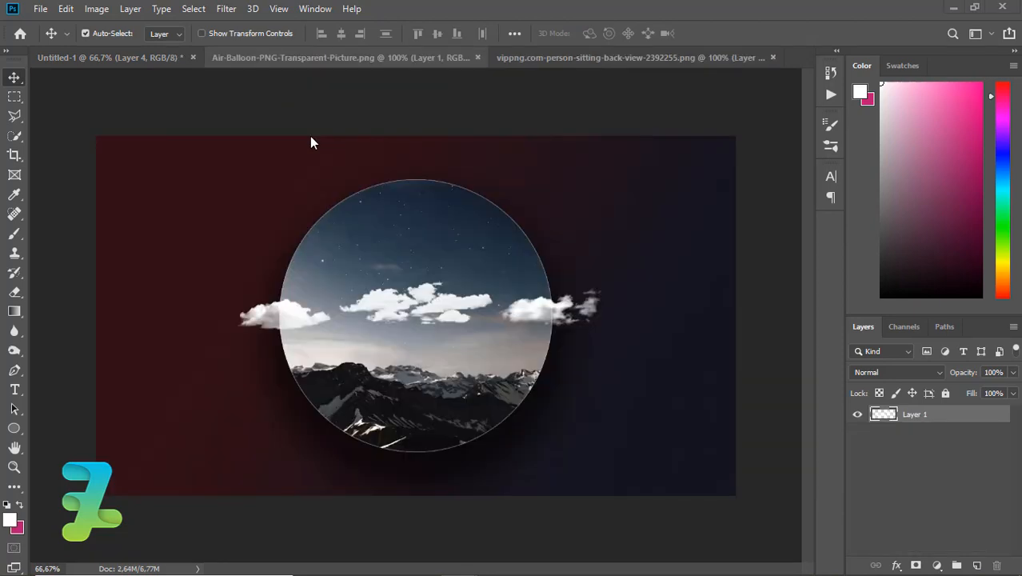
drag(373, 186, 432, 380)
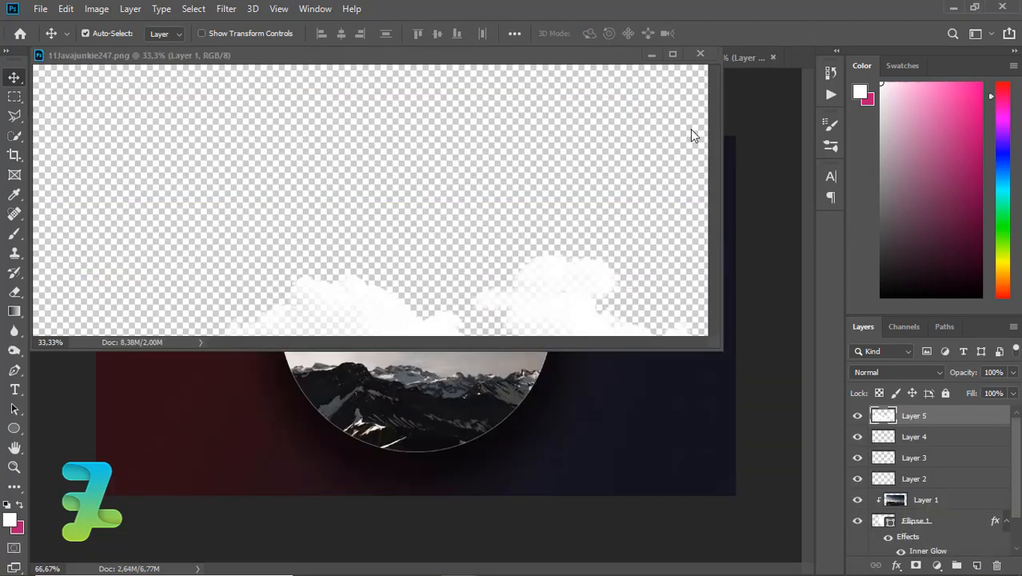
click(700, 55)
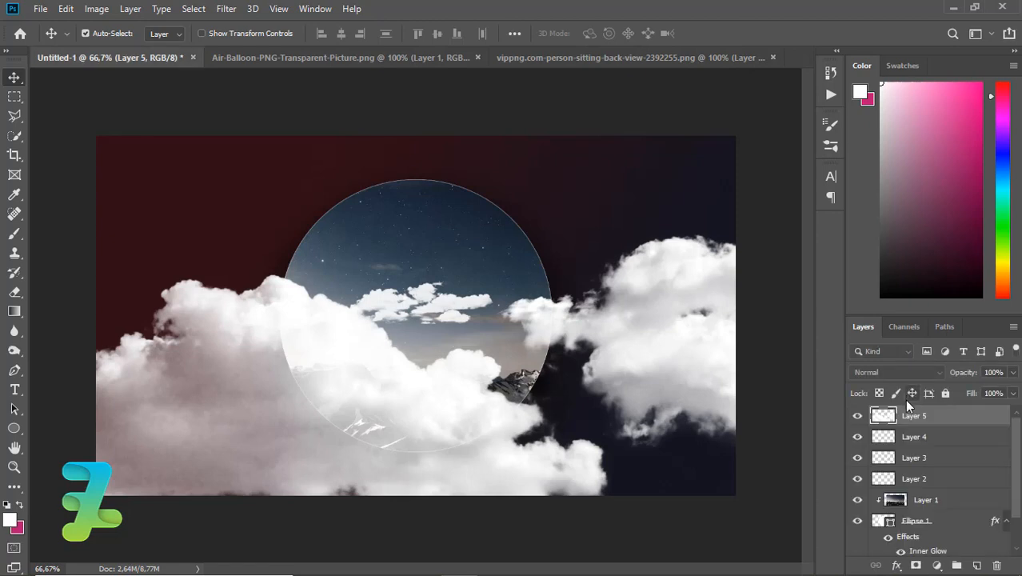
Step: Shrink the fourth cloud proportionally and place it at the circle's left edge, overlapping the third cloud
key(ctrl+t)
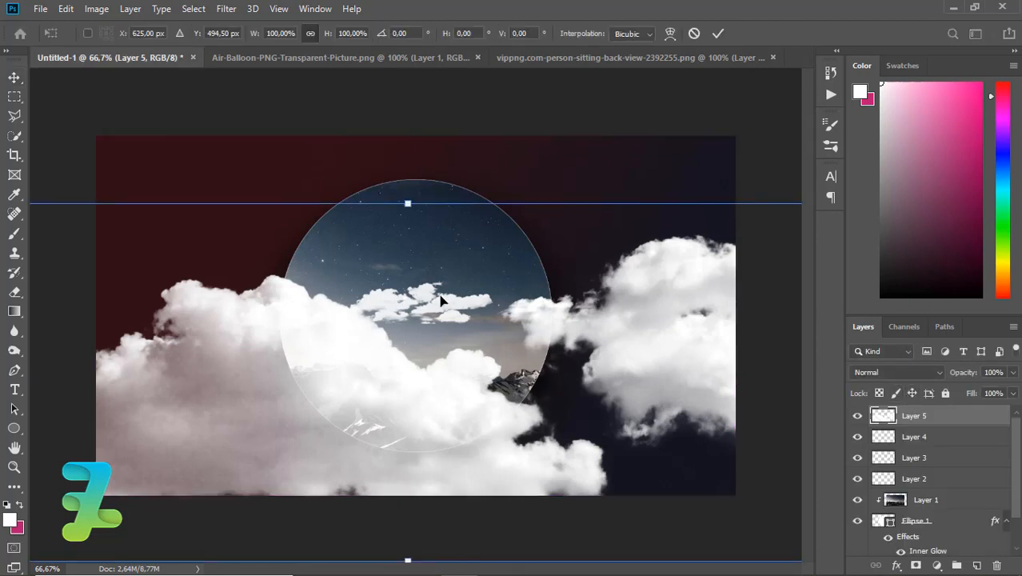
key(ctrl+minus)
key(ctrl+minus)
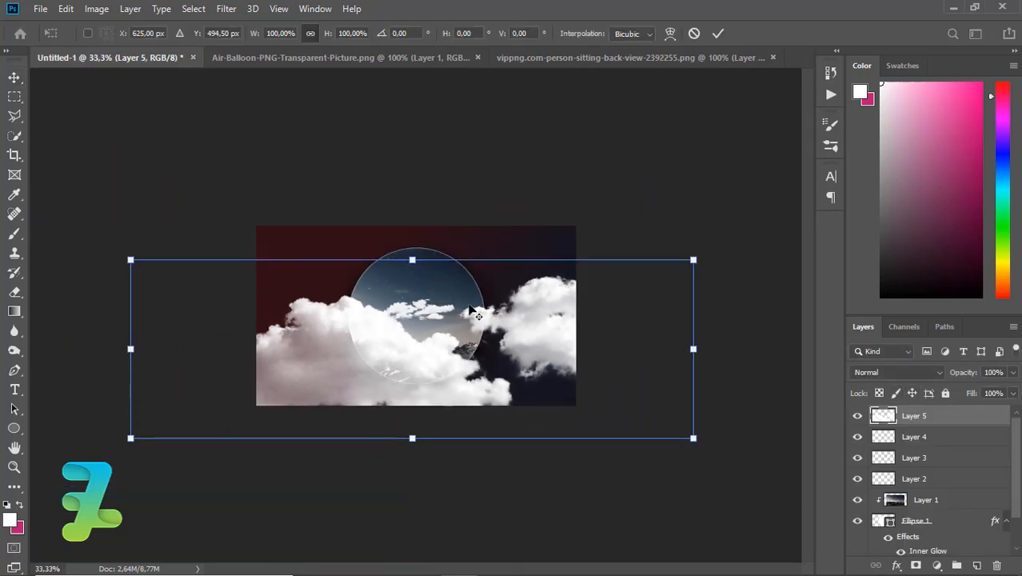
drag(695, 260, 357, 300)
key(Return)
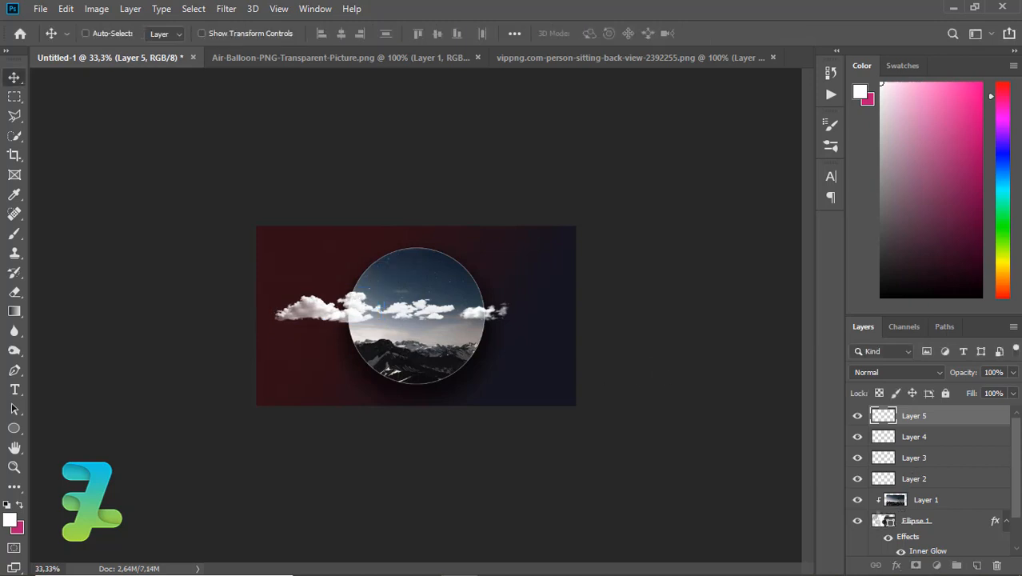
Step: Mask Layer 5 with a selection of the Ellipse 1 shape so the cloud shows only inside the circle
ctrl+click(884, 417)
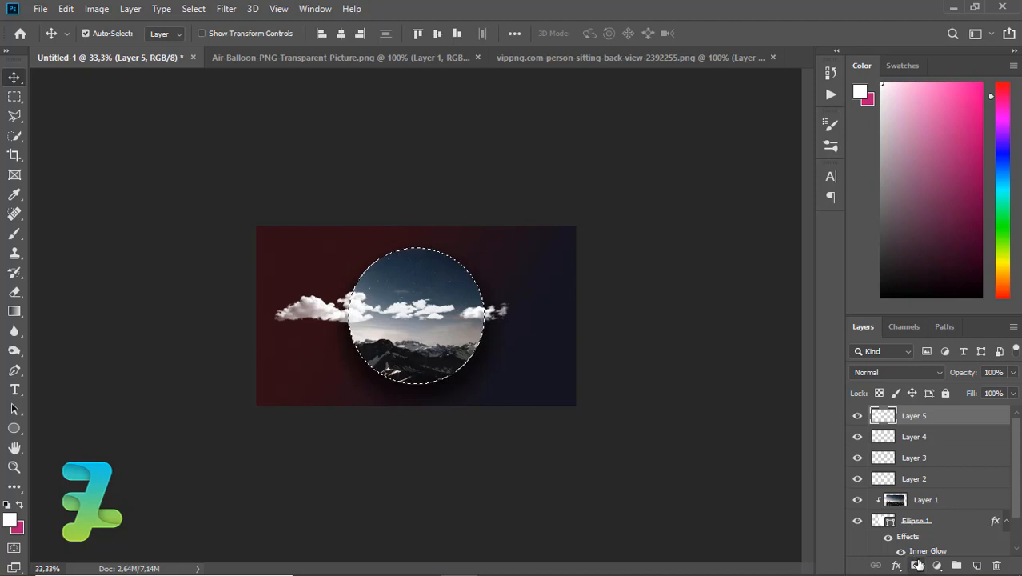
click(917, 566)
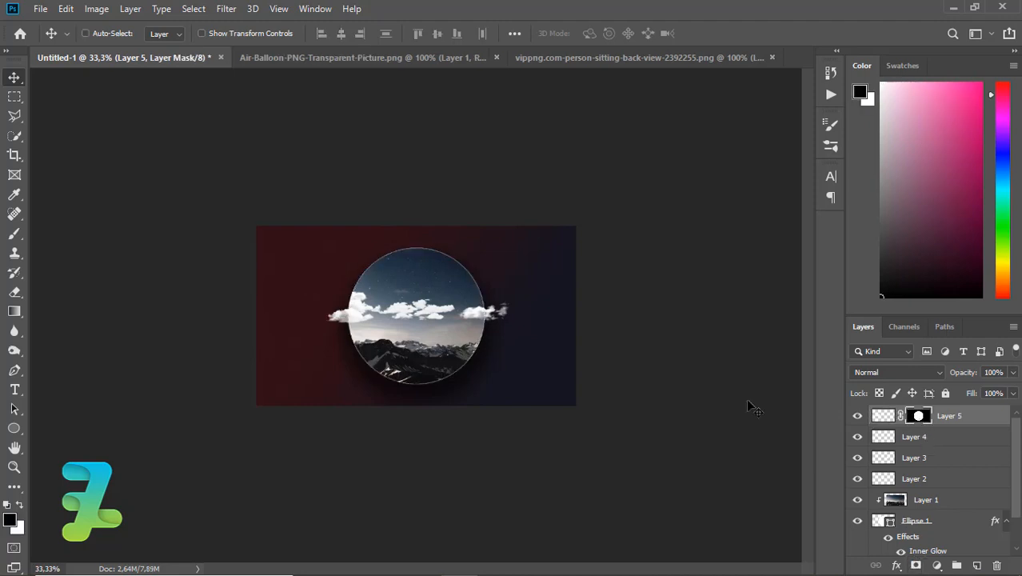
key(ctrl+1)
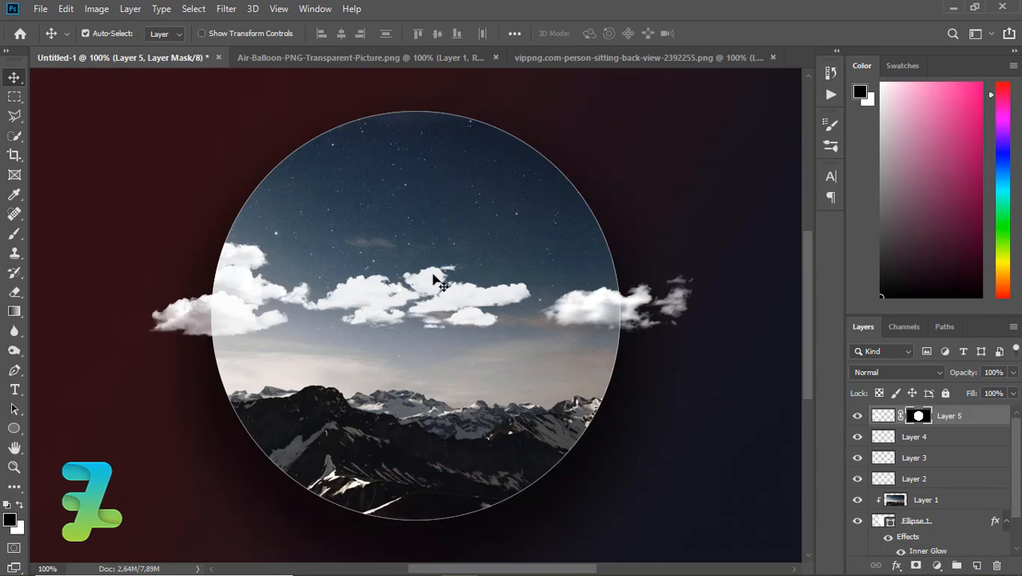
Step: Group the four cloud layers and clip a new Color Balance adjustment layer to that group
shift+click(959, 478)
key(ctrl+g)
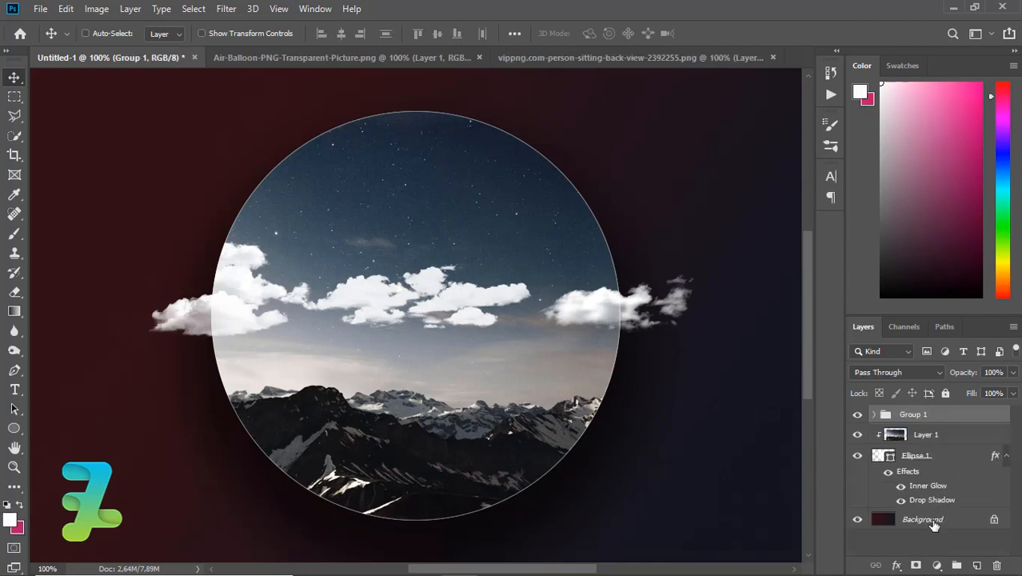
click(937, 565)
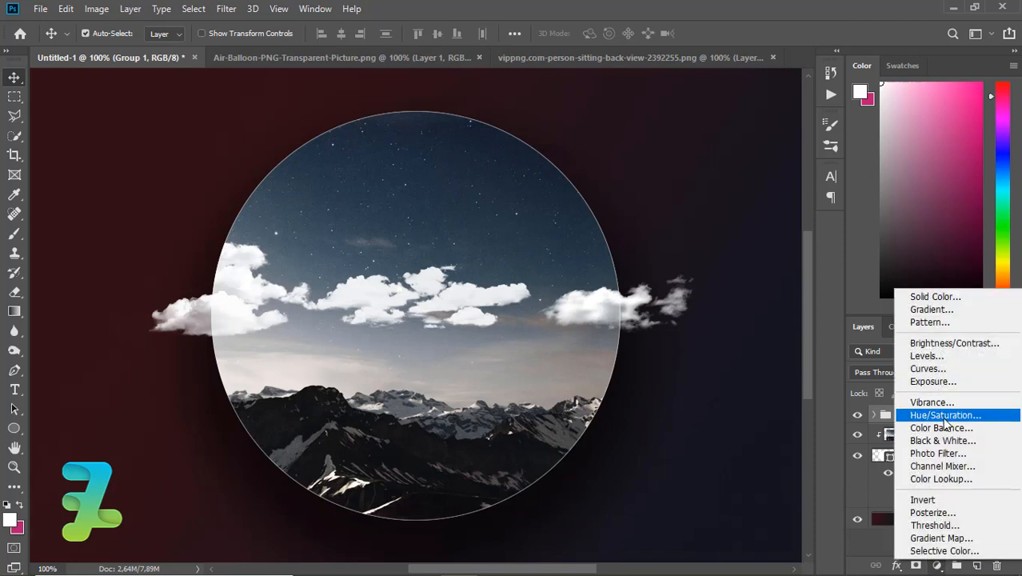
click(945, 428)
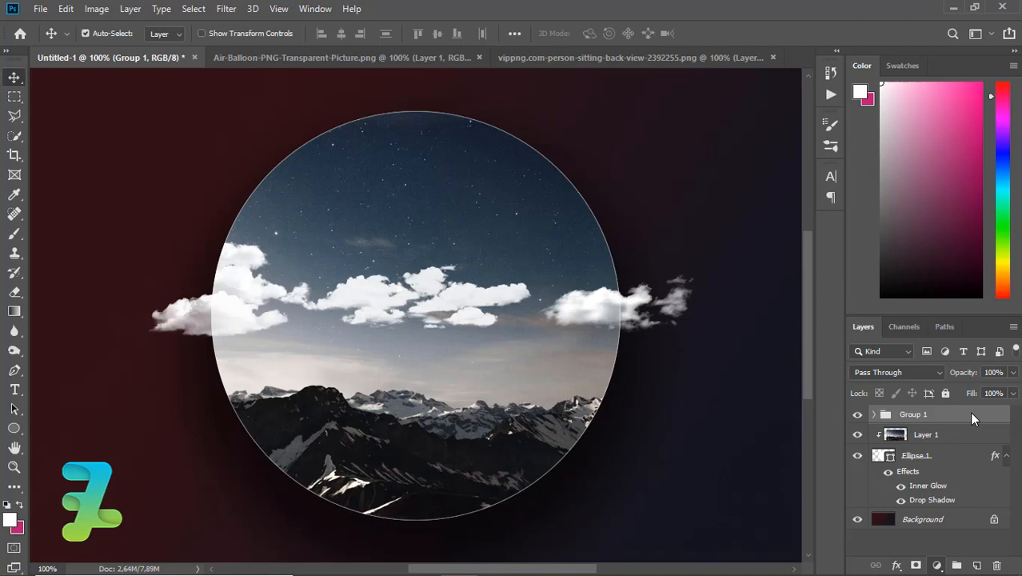
right_click(882, 312)
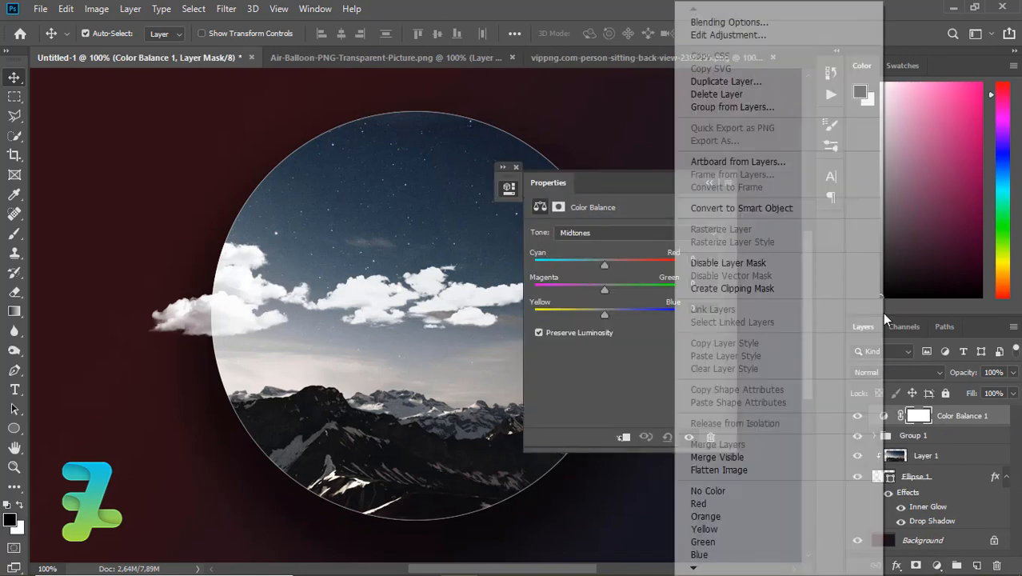
click(873, 288)
Step: Set the Color Balance midtones to Cyan-Red +42, Magenta-Green -53 and Yellow-Blue -61
drag(605, 314, 567, 297)
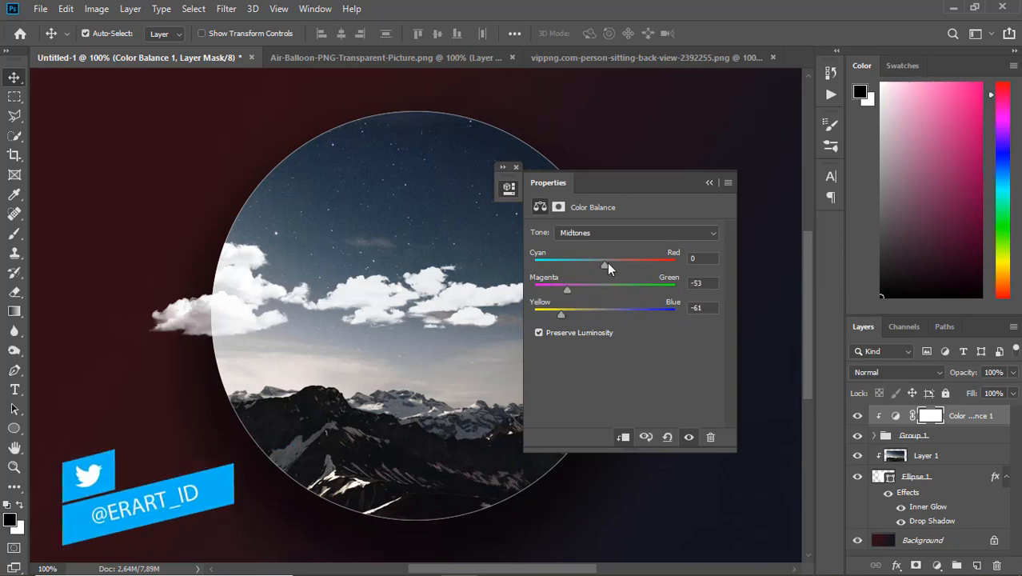
drag(606, 266, 634, 266)
click(709, 182)
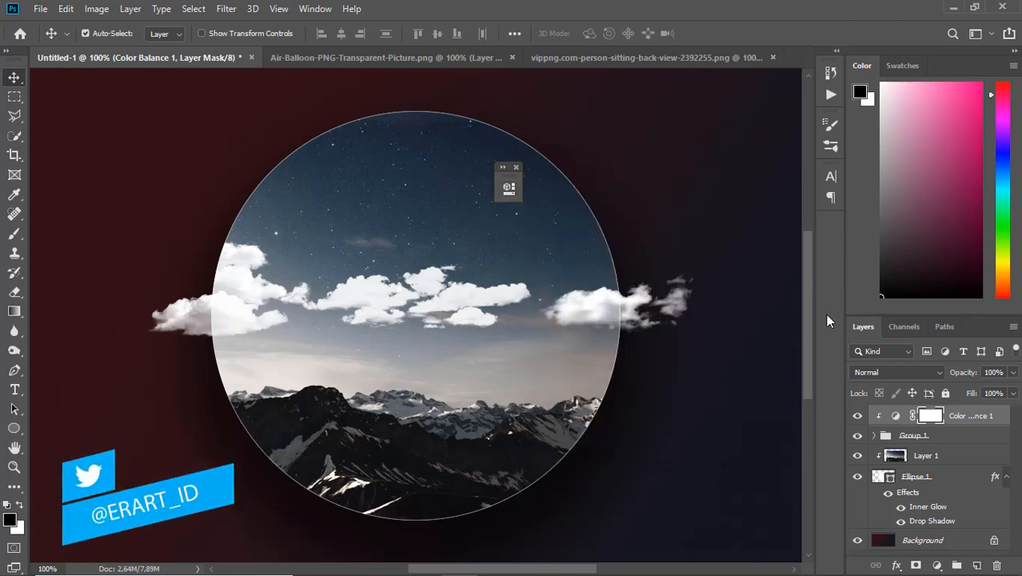
Step: Add a Hue/Saturation adjustment layer above the Color Balance and clip it to the cloud group
click(937, 566)
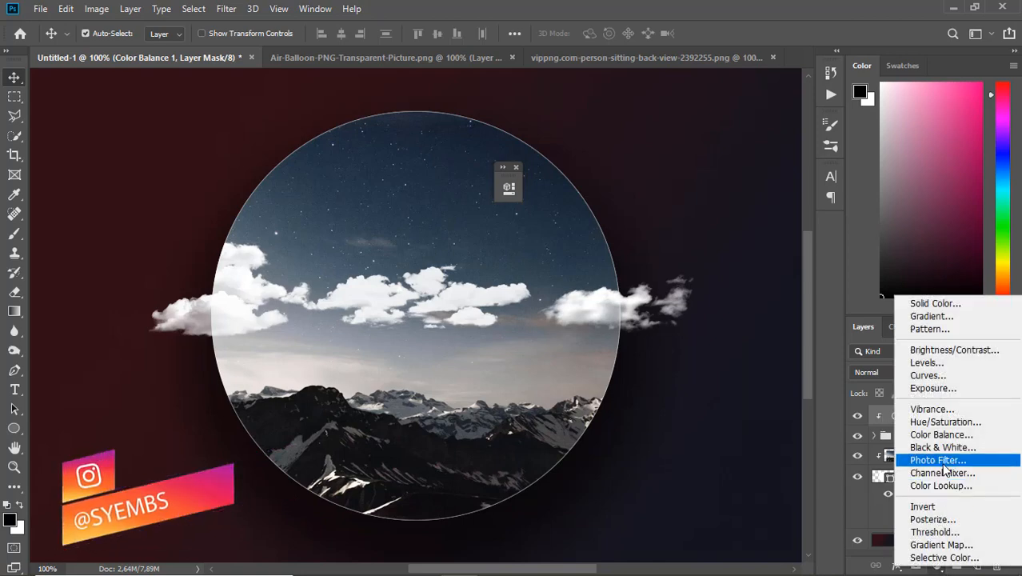
click(942, 422)
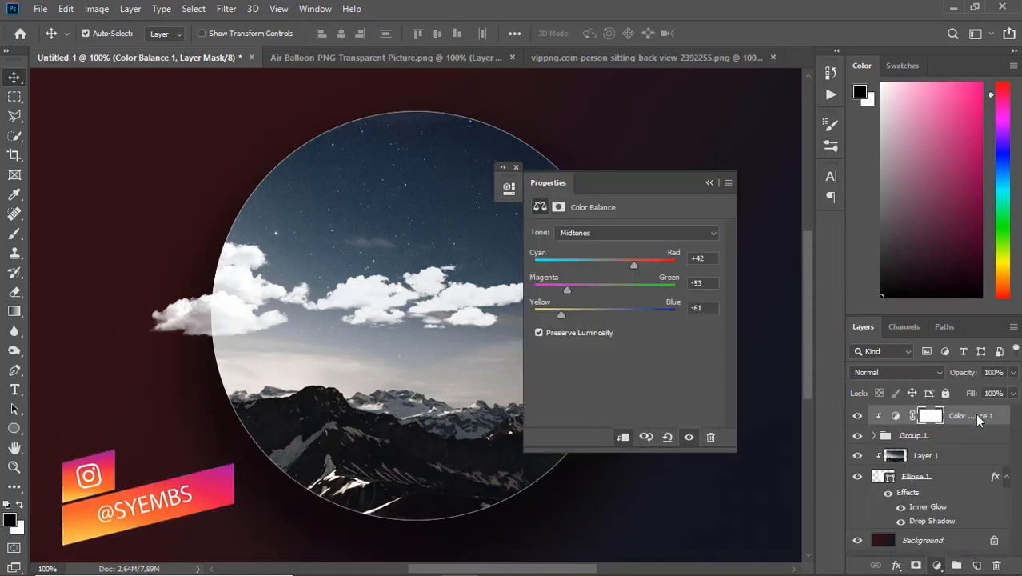
right_click(975, 413)
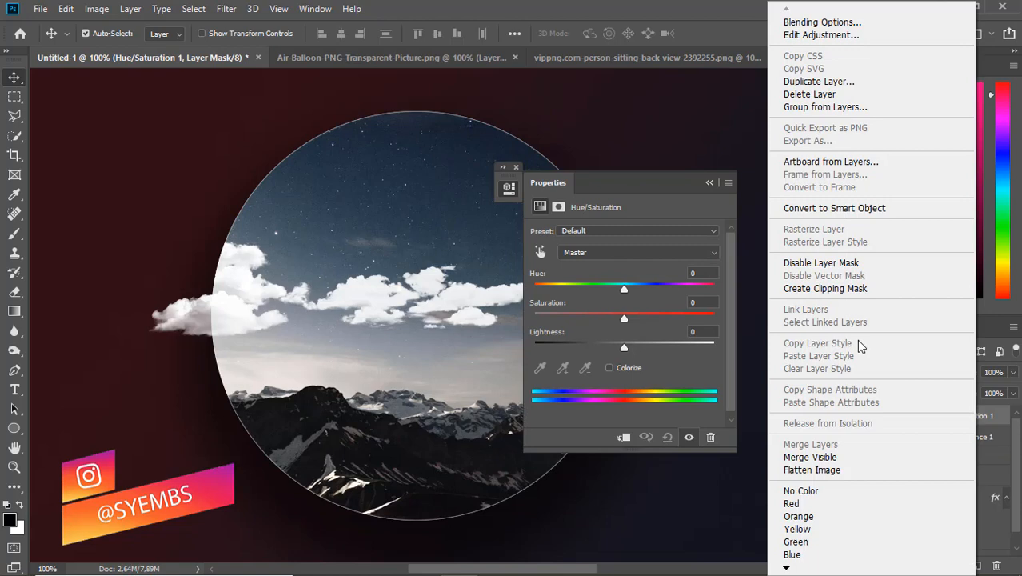
click(825, 287)
Step: Try hue -88, saturation -60 and lightness +4 in the Hue/Saturation adjustment, and delete that adjustment layer
drag(624, 288, 568, 288)
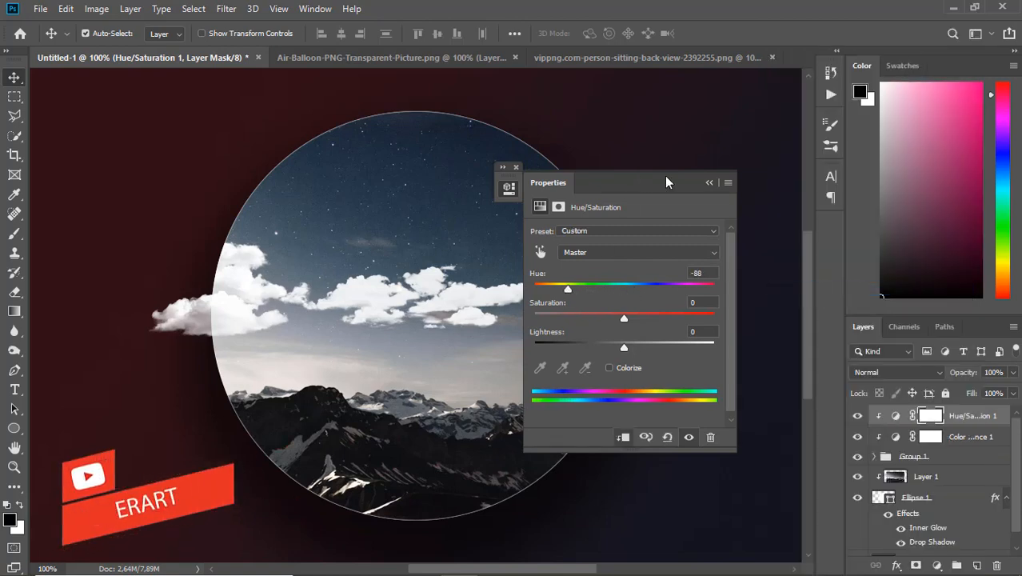
drag(667, 183, 756, 137)
mouse_move(719, 303)
mouse_down()
mouse_move(736, 301)
mouse_move(717, 299)
mouse_up()
drag(713, 273, 749, 273)
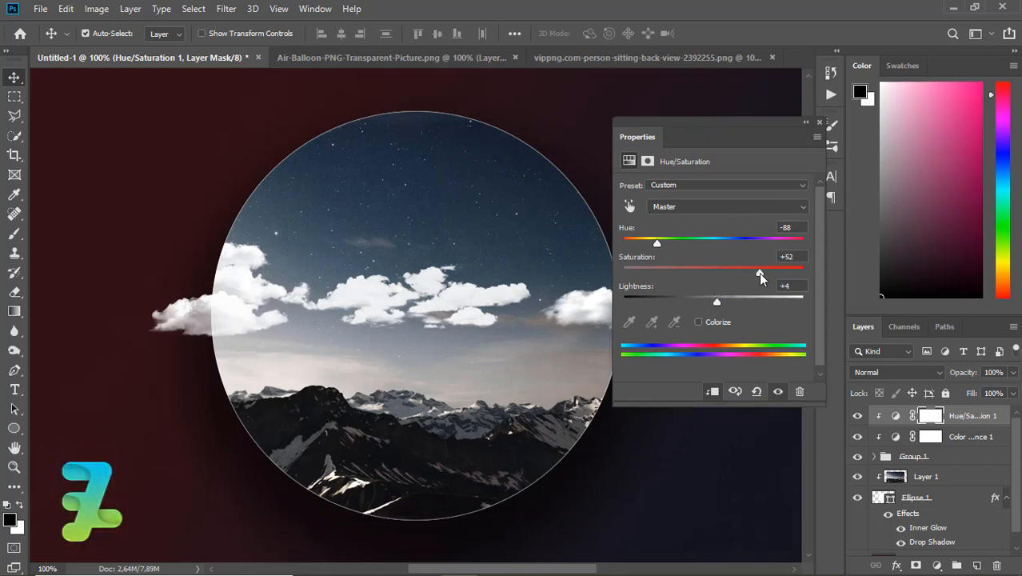
drag(757, 272, 659, 278)
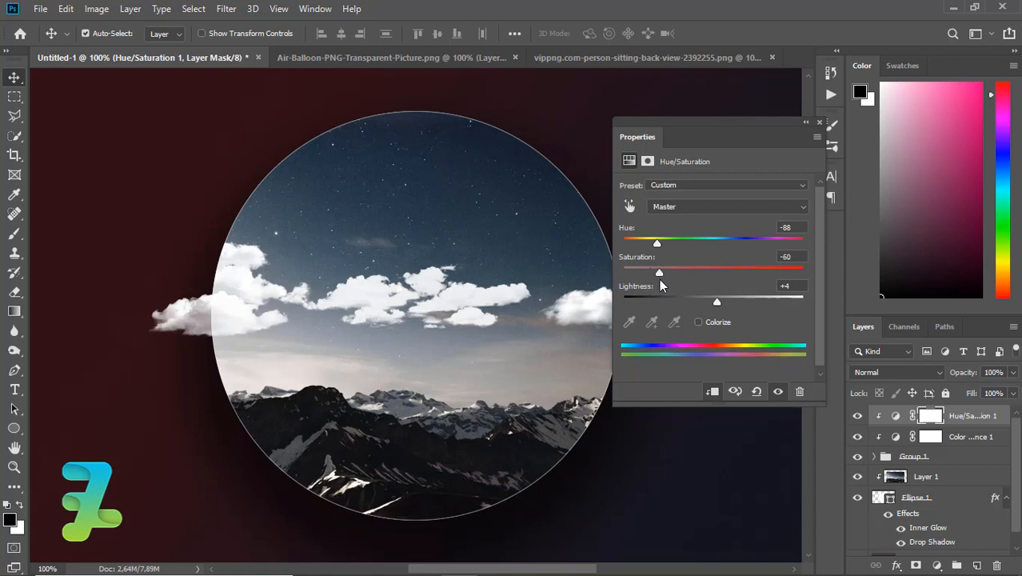
click(804, 124)
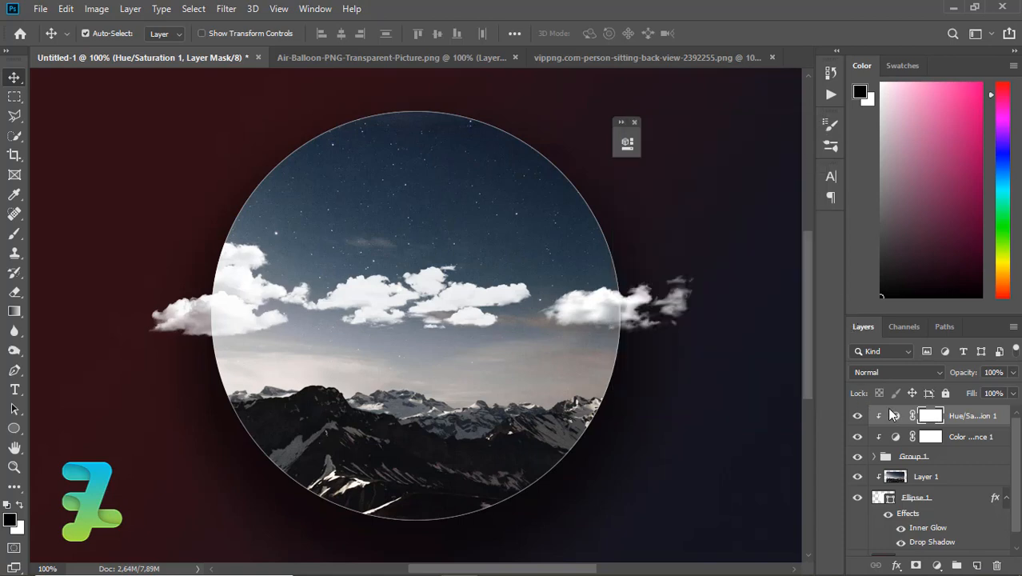
key(Delete)
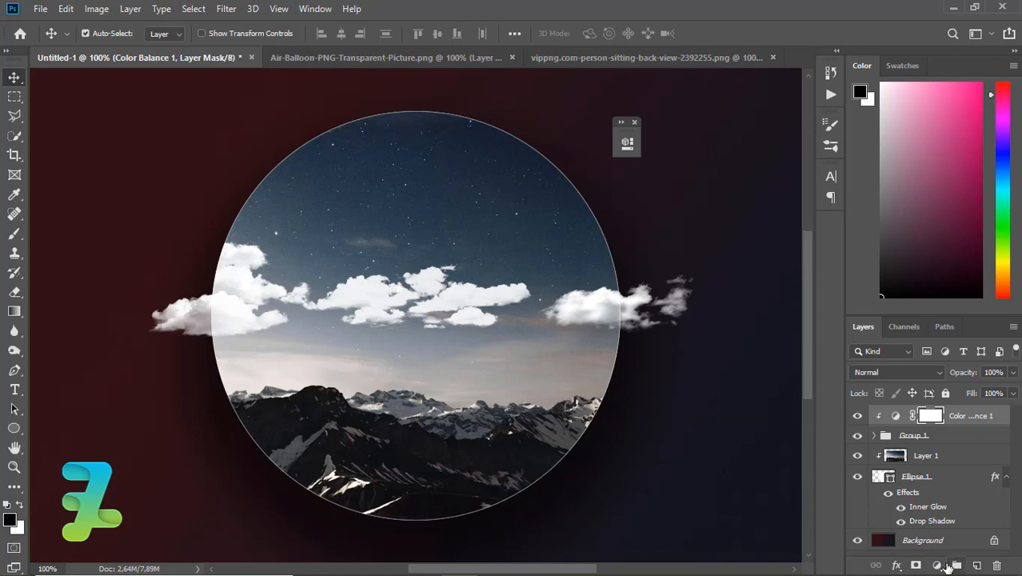
Step: Add a new empty layer above the Color Balance adjustment and clip it to the cloud group
click(979, 565)
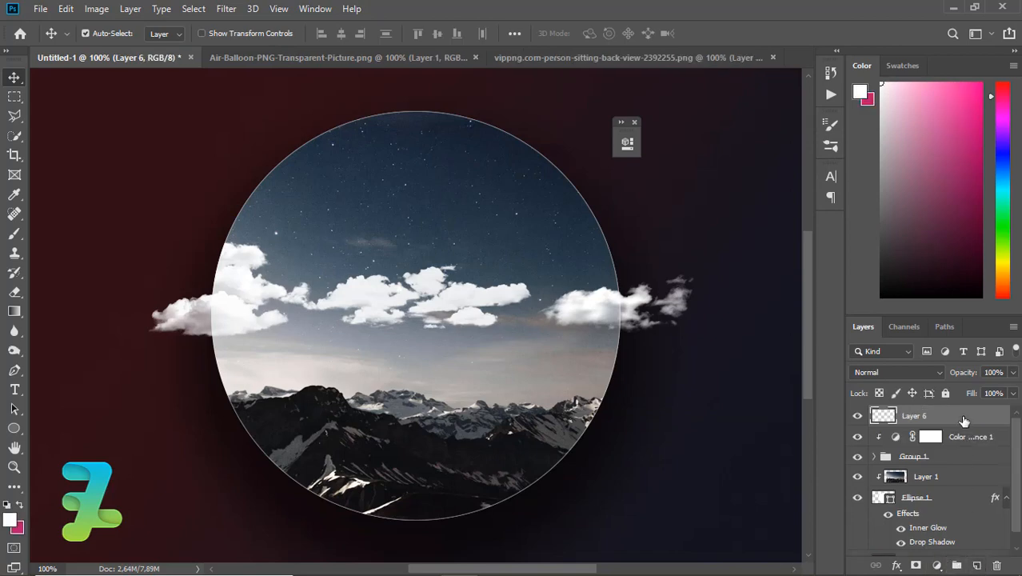
right_click(963, 417)
click(851, 290)
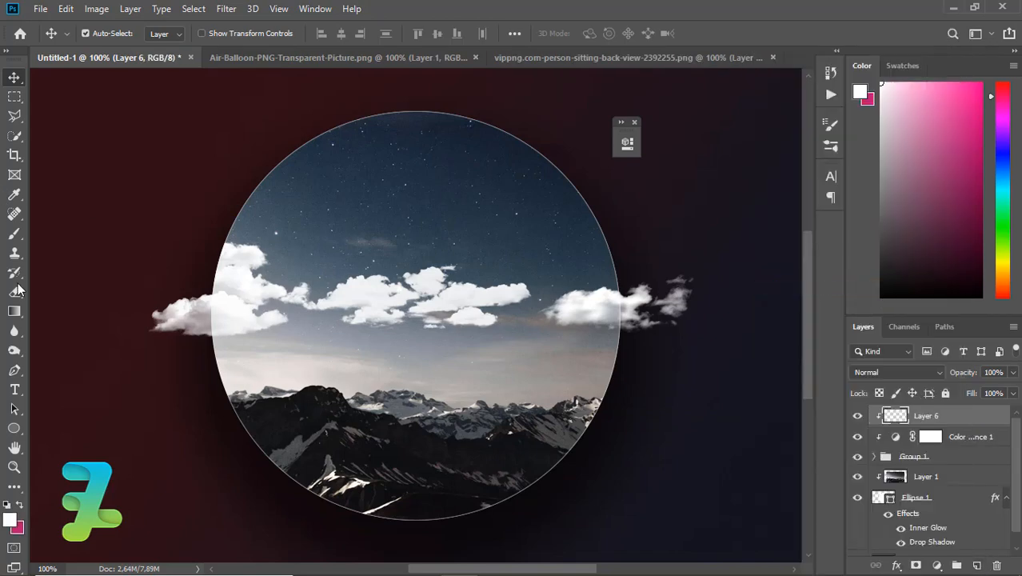
Step: Choose the Brush tool and set the foreground colour to a fully saturated bright yellow
click(15, 234)
click(11, 521)
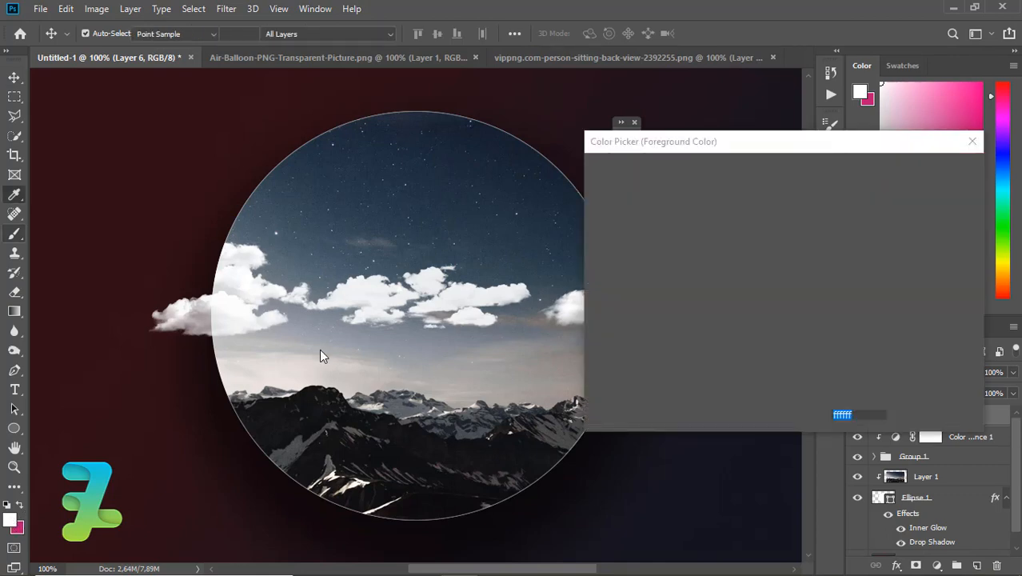
click(796, 334)
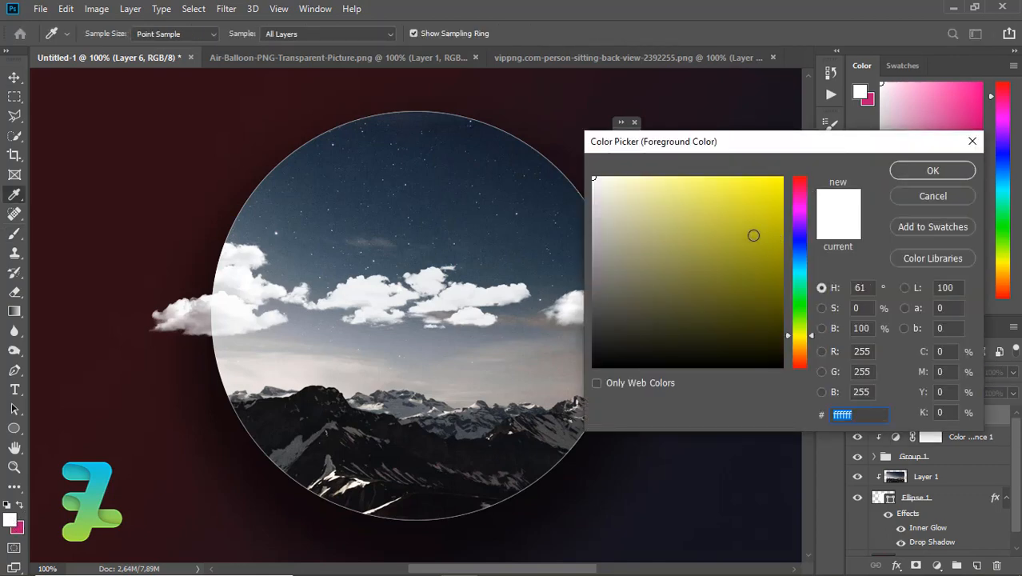
click(781, 177)
click(924, 173)
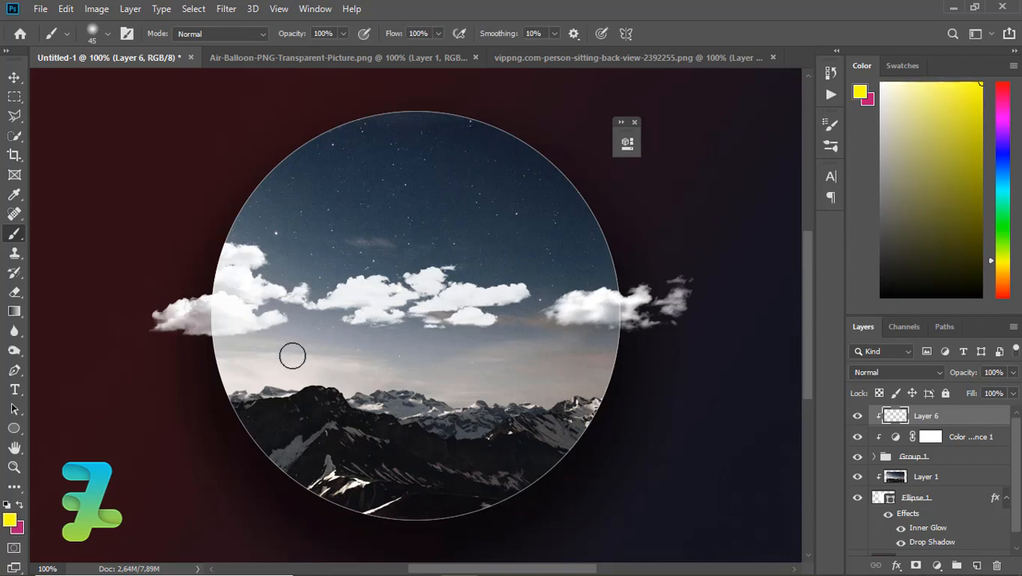
Step: Enlarge the soft brush to 125 px and paint yellow along the lower and upper edges of the left clouds on Layer 6
key(bracketright)
key(bracketright)
key(bracketright)
key(bracketright)
key(bracketright)
key(bracketright)
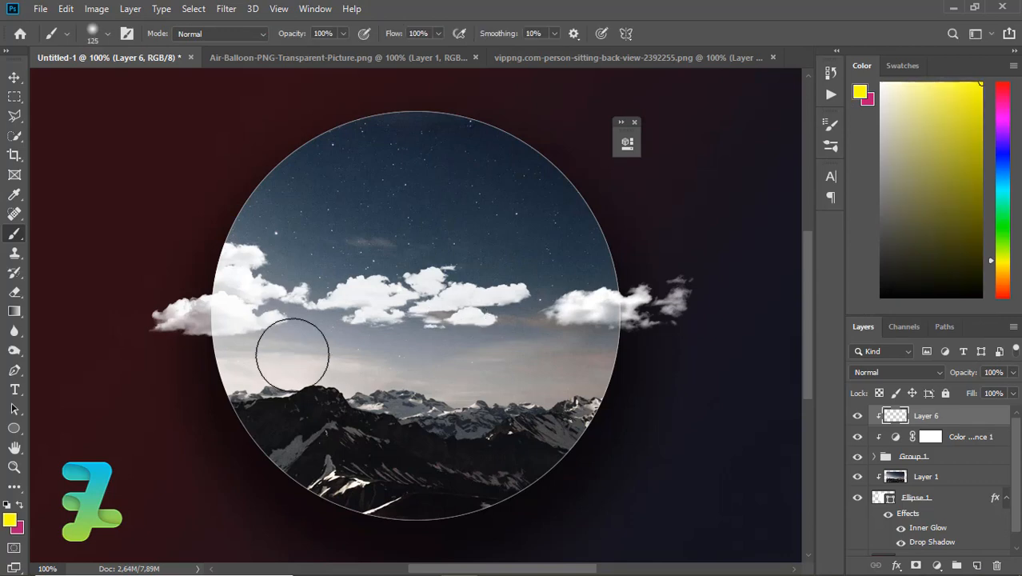
mouse_move(348, 346)
mouse_down()
mouse_move(360, 331)
mouse_move(352, 349)
mouse_move(278, 342)
mouse_move(224, 365)
mouse_move(268, 365)
mouse_up()
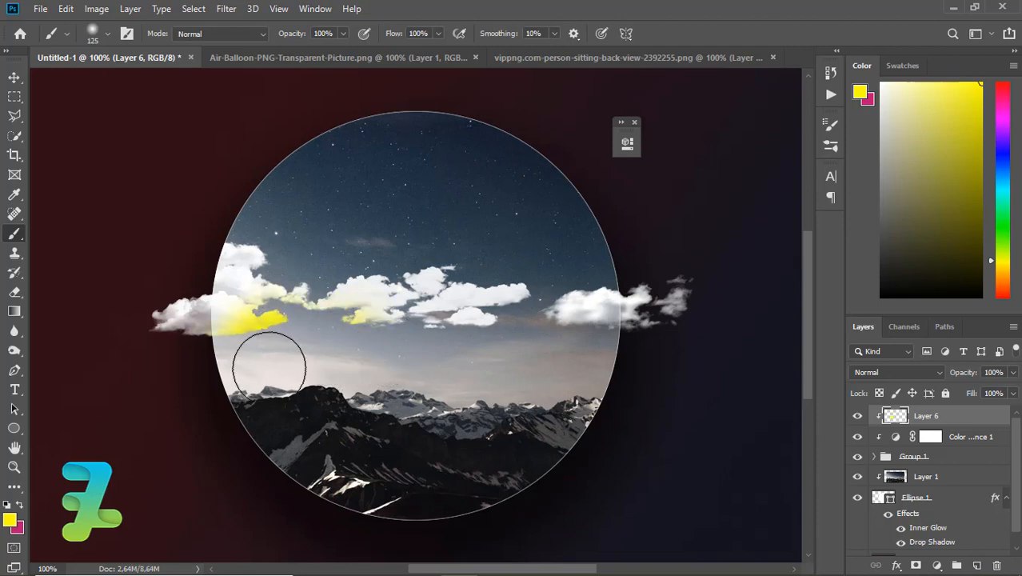
drag(296, 212, 235, 212)
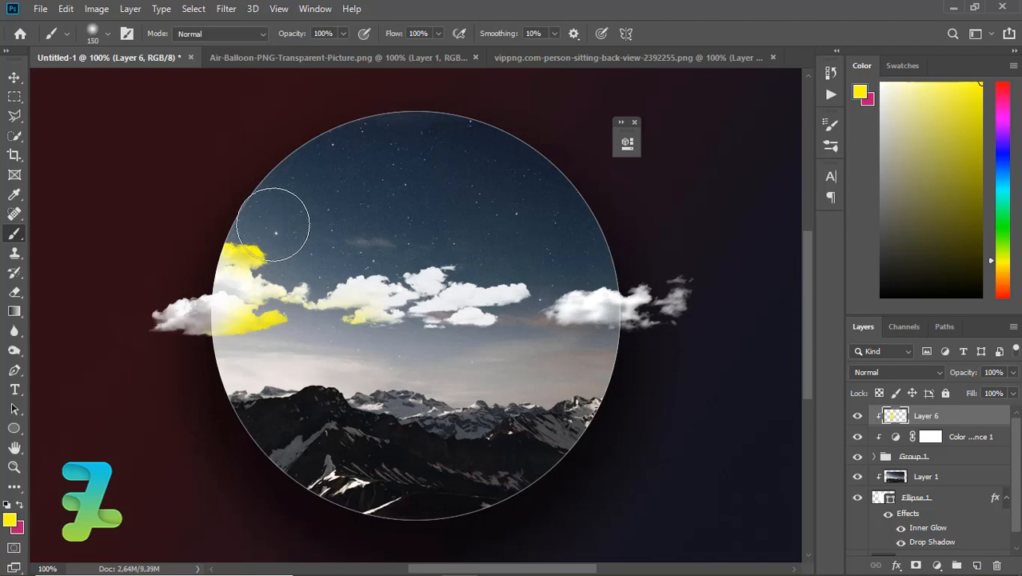
Step: Enlarge the soft brush to 400 px
key(bracketright)
key(bracketright)
key(bracketright)
key(bracketright)
key(bracketright)
key(bracketright)
key(bracketright)
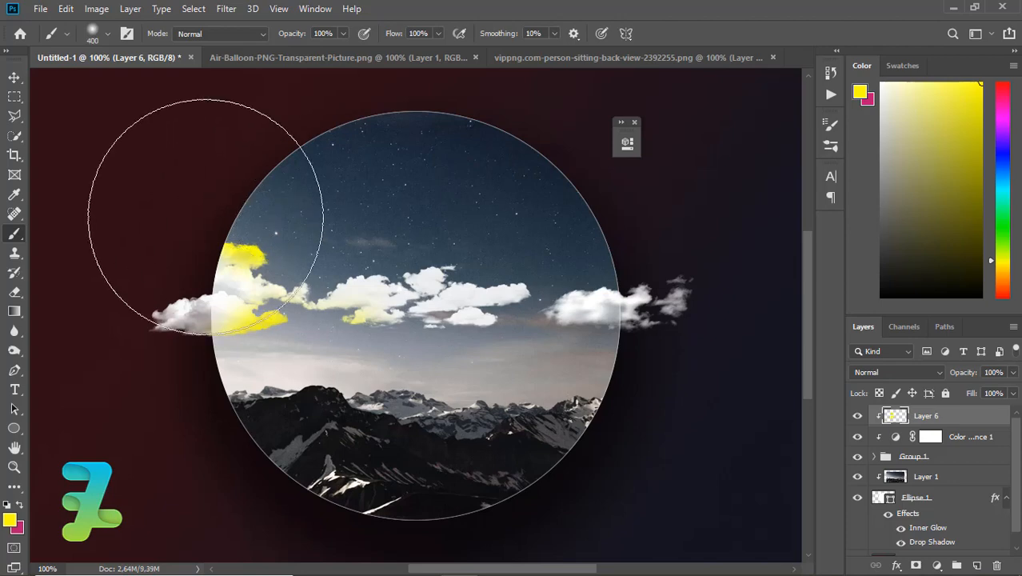
Step: Try broad yellow strokes above and below the clouds, and undo all the yellow painting on Layer 6
drag(121, 159, 454, 131)
mouse_move(488, 437)
mouse_down()
mouse_move(533, 454)
mouse_move(596, 458)
mouse_move(709, 418)
mouse_up()
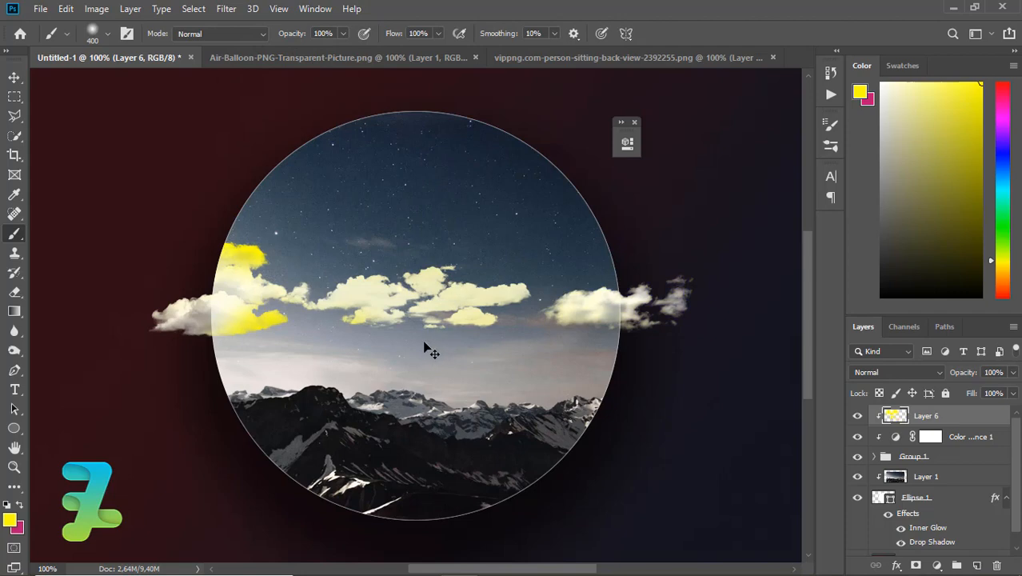
key(ctrl+z)
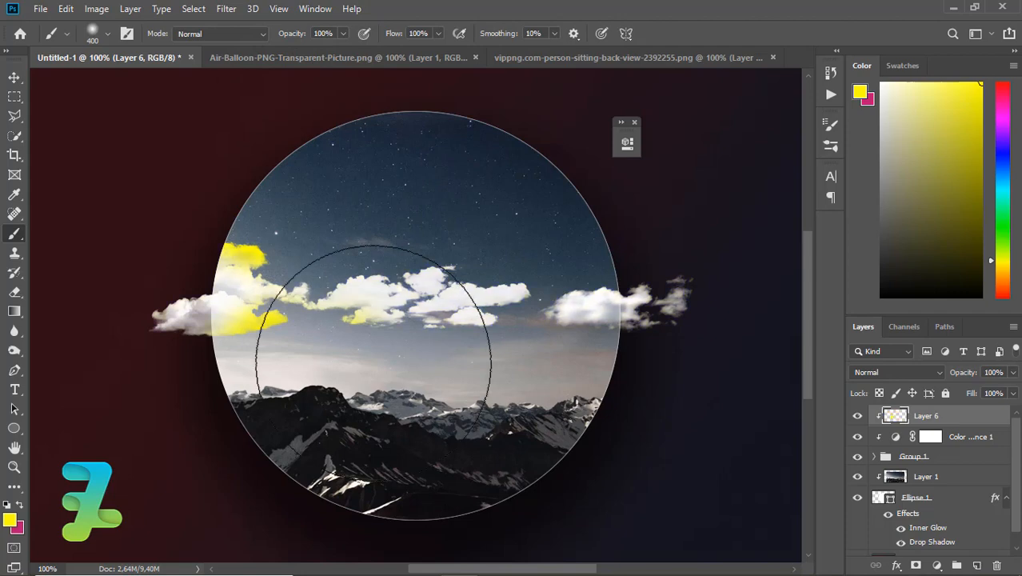
key(ctrl+z)
key(ctrl+z)
key(ctrl+z)
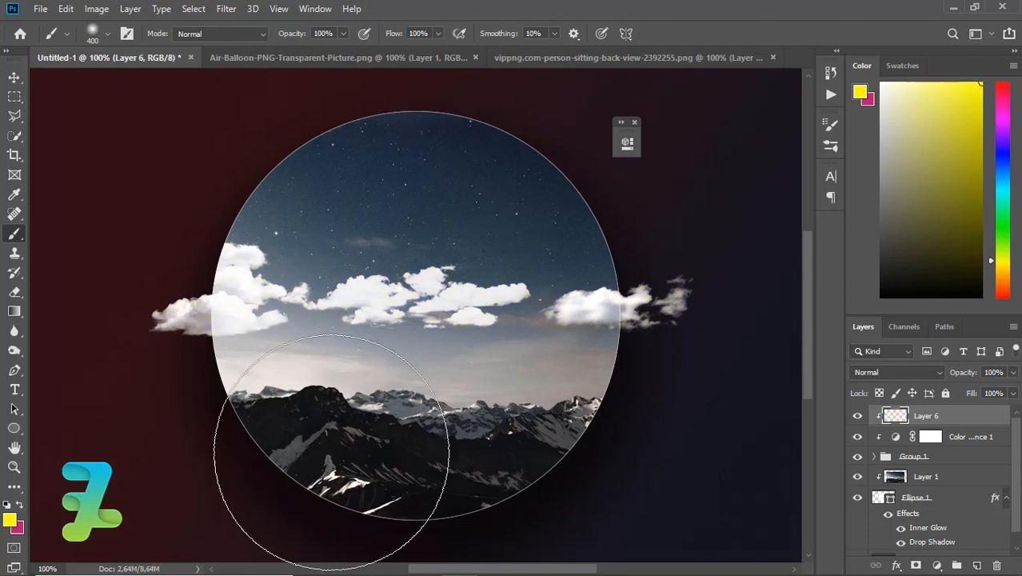
Step: Tint all the clouds on Layer 6 pale yellow with the edge of the 400 px brush, and lower the layer's opacity to 55%
click(300, 463)
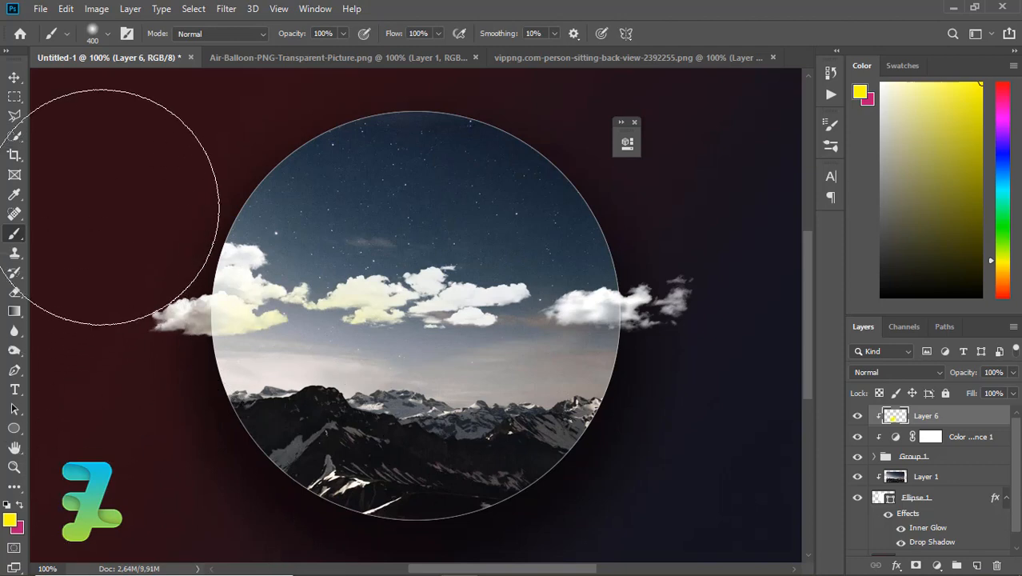
mouse_move(100, 208)
mouse_down()
mouse_move(232, 116)
mouse_move(347, 124)
mouse_move(480, 115)
mouse_up()
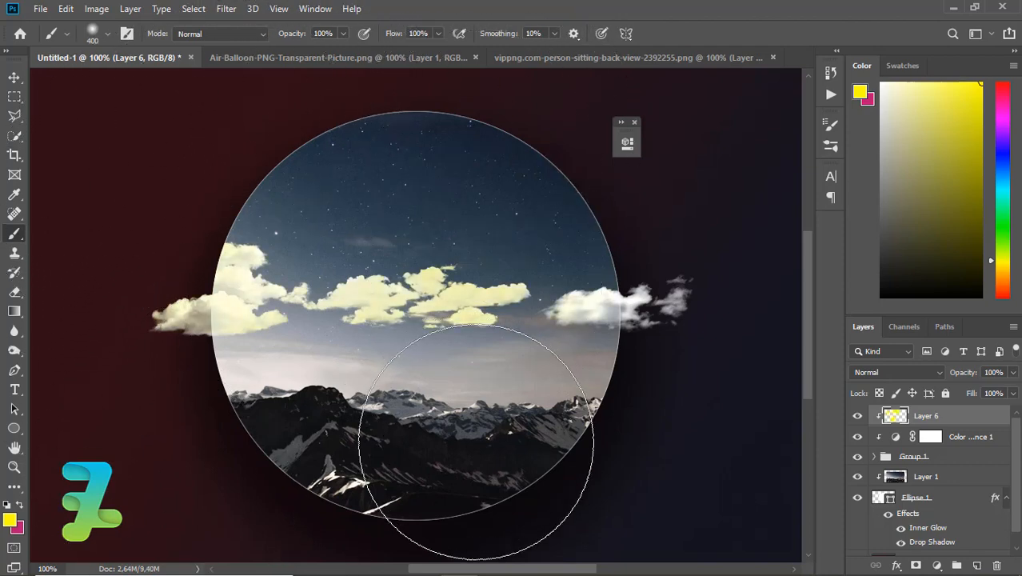
mouse_move(476, 442)
mouse_down()
mouse_move(581, 509)
mouse_move(651, 489)
mouse_move(695, 426)
mouse_move(631, 485)
mouse_move(589, 385)
mouse_up()
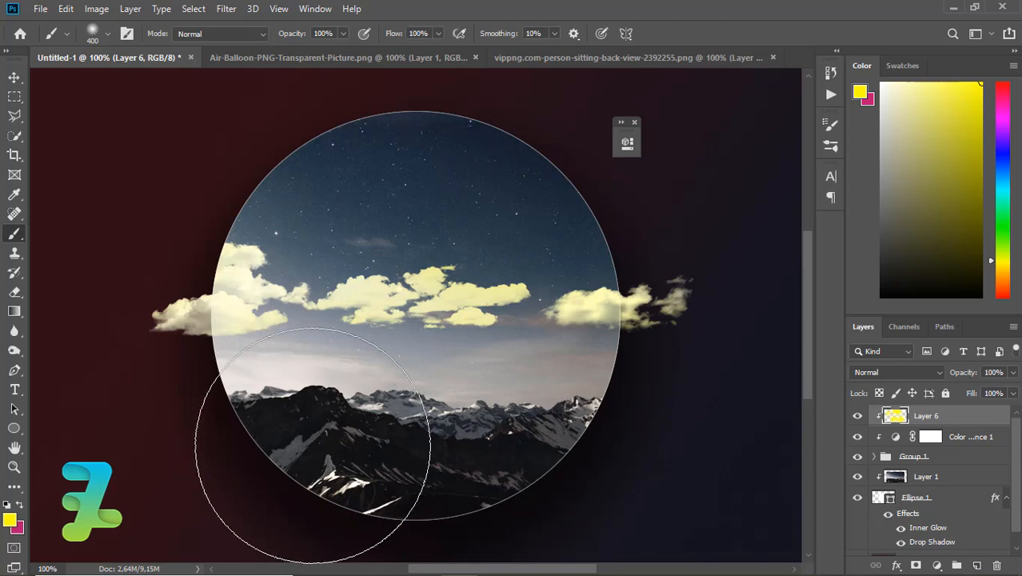
click(14, 78)
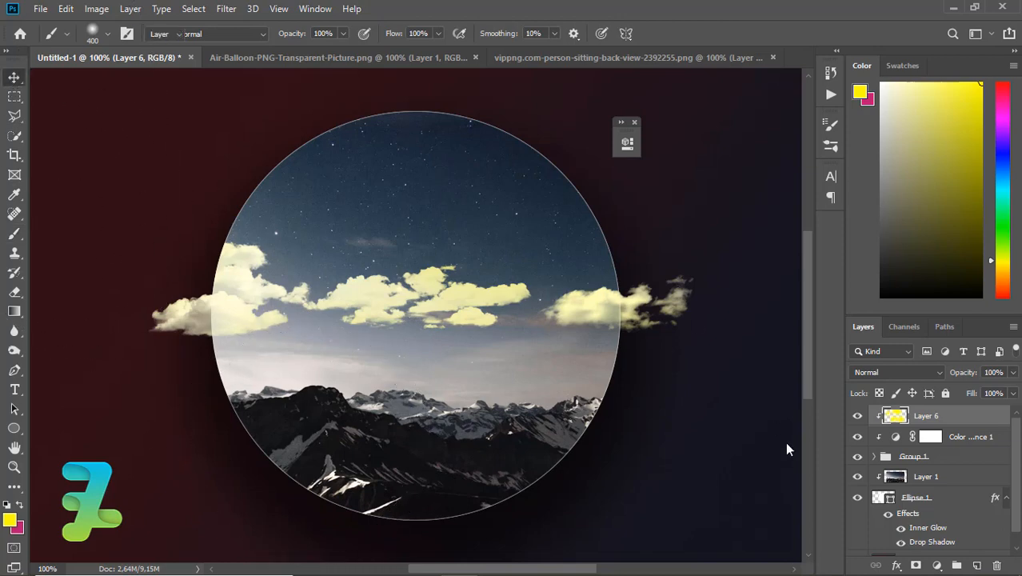
drag(1012, 373, 1011, 393)
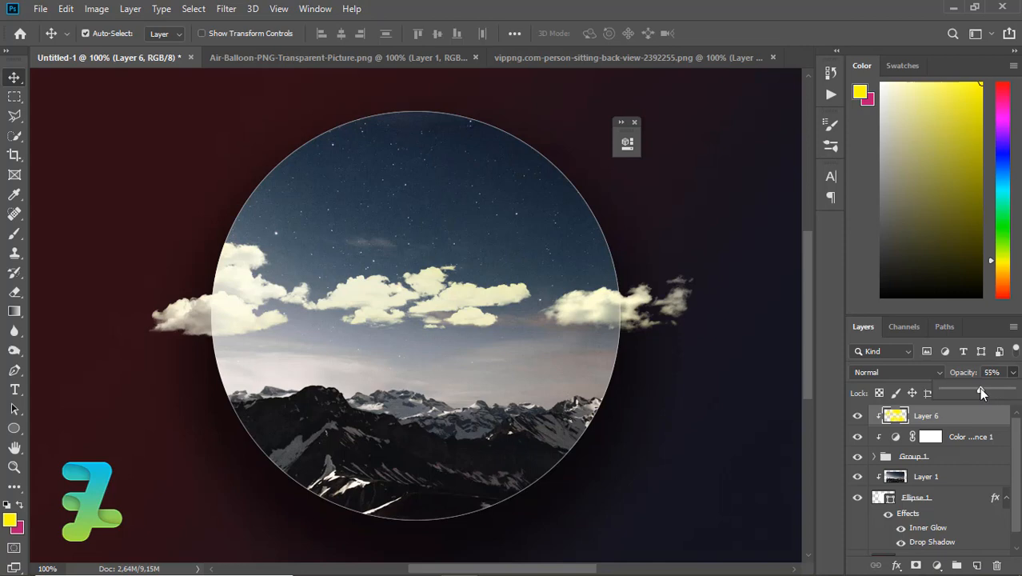
Step: Add a new empty layer above Layer 6 and clip it to the cloud group
click(976, 565)
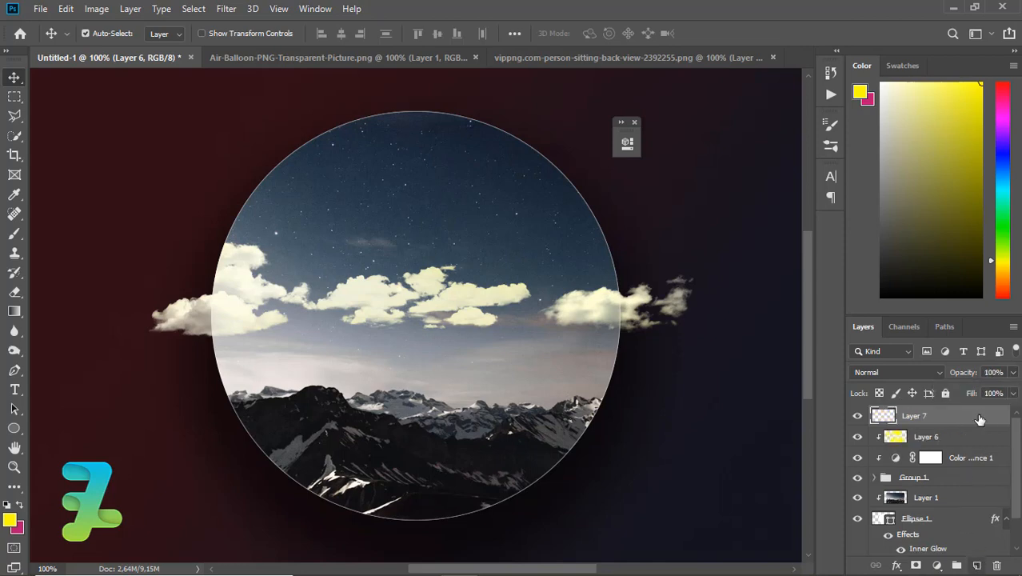
right_click(978, 419)
click(808, 291)
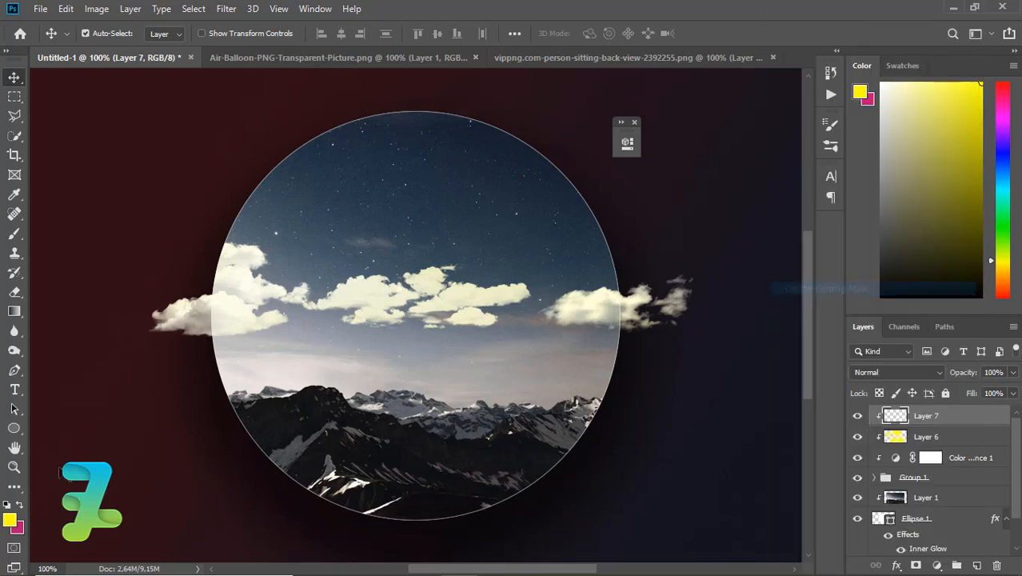
Step: Set the foreground colour to a light magenta-pink
click(9, 521)
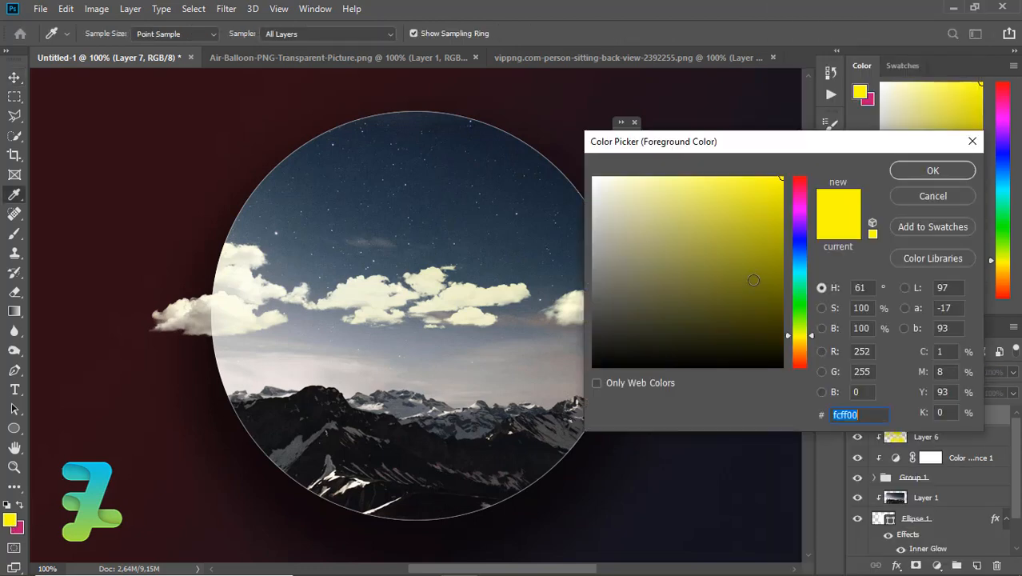
click(801, 199)
drag(800, 204, 801, 209)
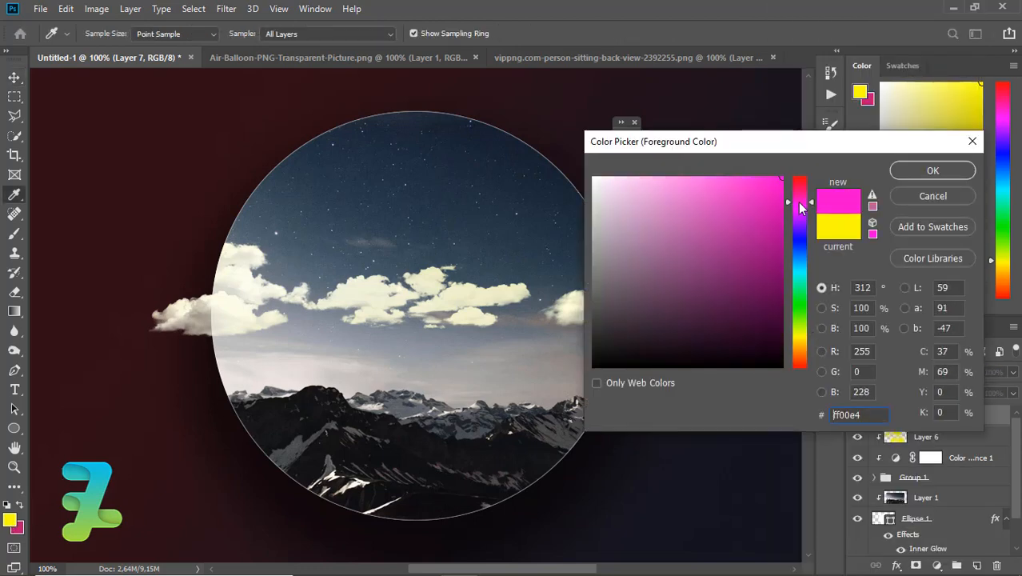
click(908, 174)
Step: Paint a soft pink tint over the right and middle clouds on Layer 7 with the 400 px brush
click(13, 233)
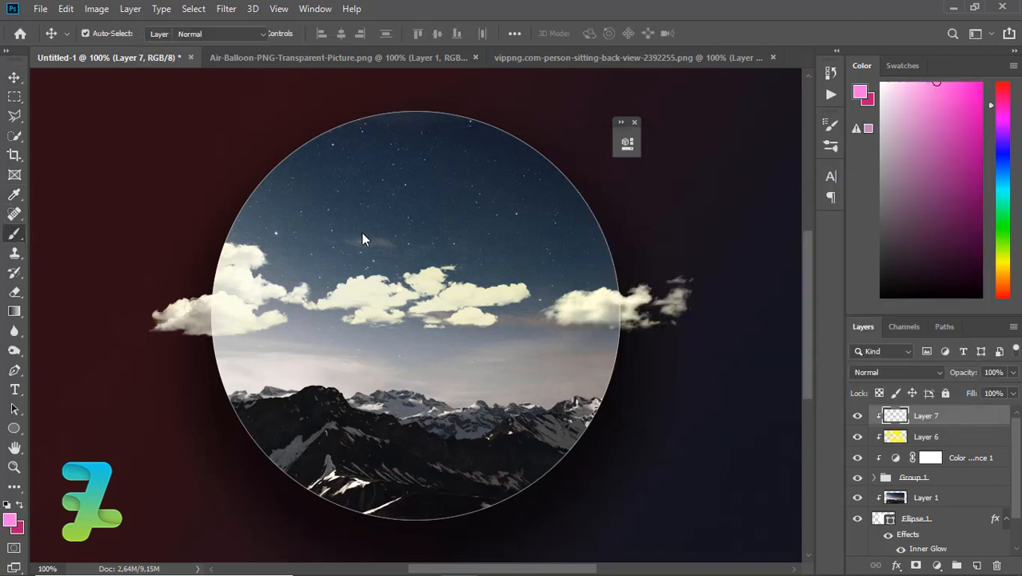
mouse_move(658, 464)
mouse_down()
mouse_move(578, 470)
mouse_move(531, 444)
mouse_move(588, 193)
mouse_move(572, 156)
mouse_move(507, 167)
mouse_up()
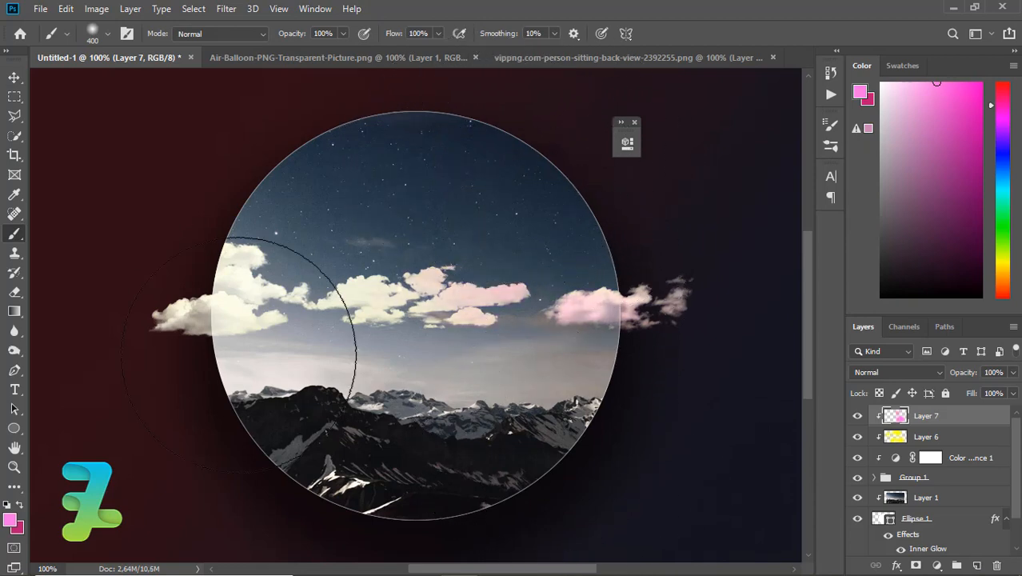
click(16, 78)
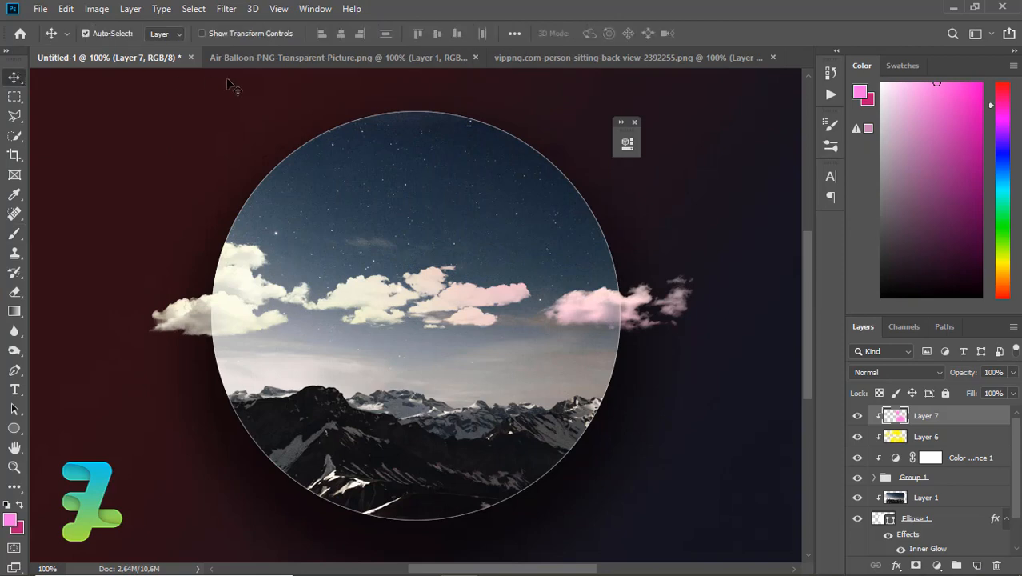
Step: Float the air balloon picture in its own window and move it aside to expose part of the composition
click(246, 59)
right_click(247, 58)
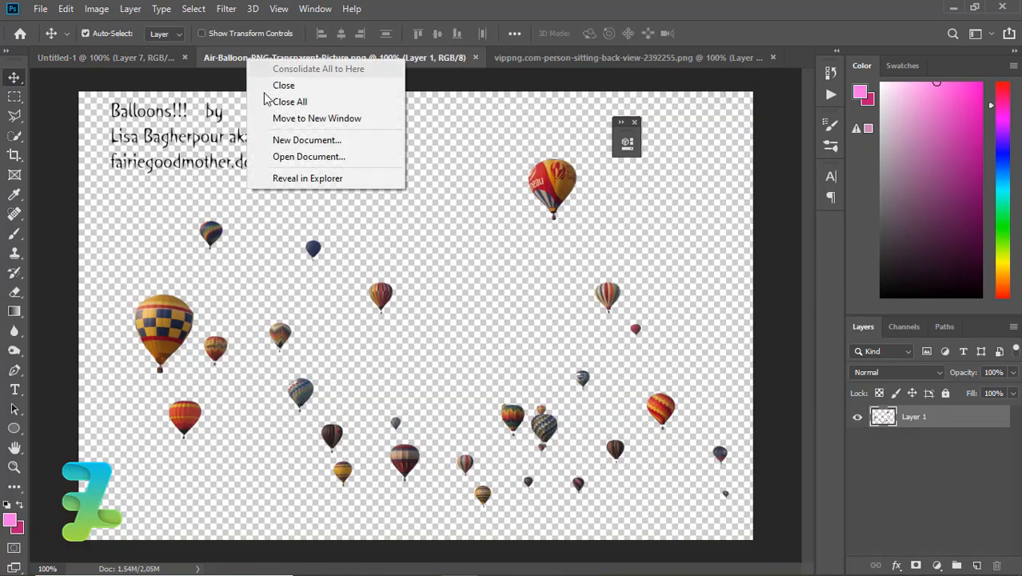
click(304, 117)
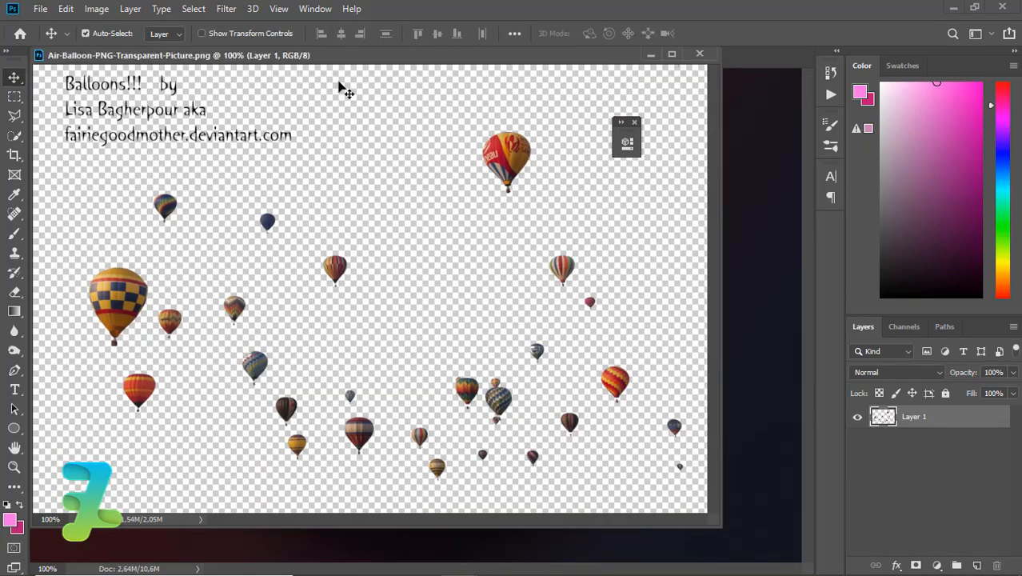
drag(320, 63, 645, 102)
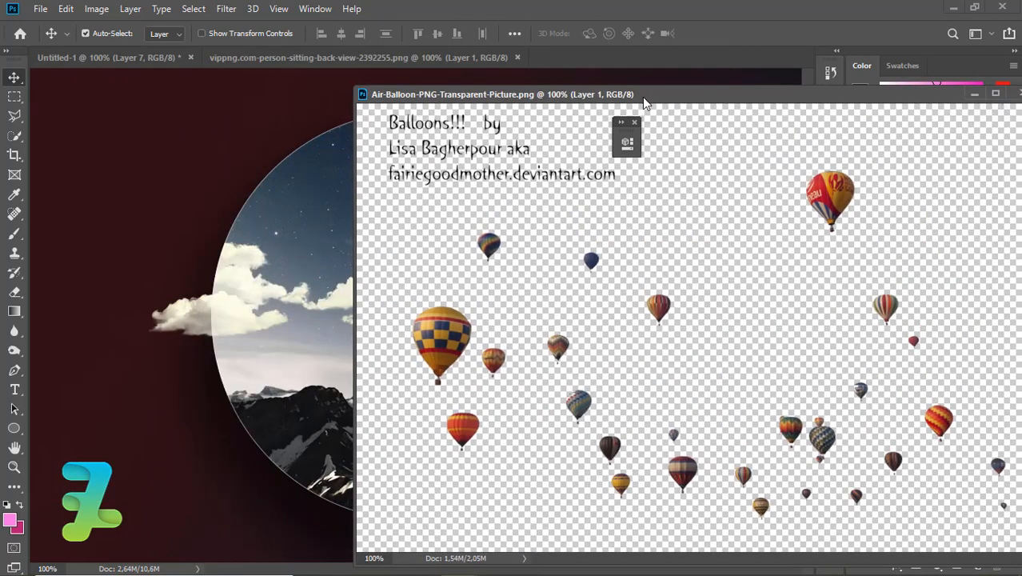
Step: Select the large red and yellow balloon with the Rectangular Marquee, copy it into the composition's sky, and move the balloon window aside
click(14, 96)
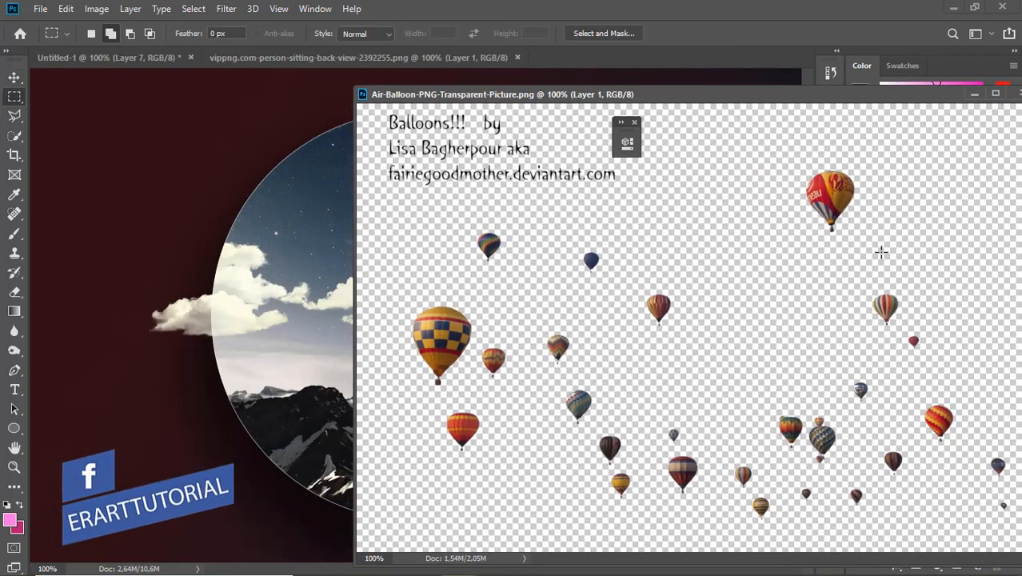
drag(769, 150, 881, 251)
key(v)
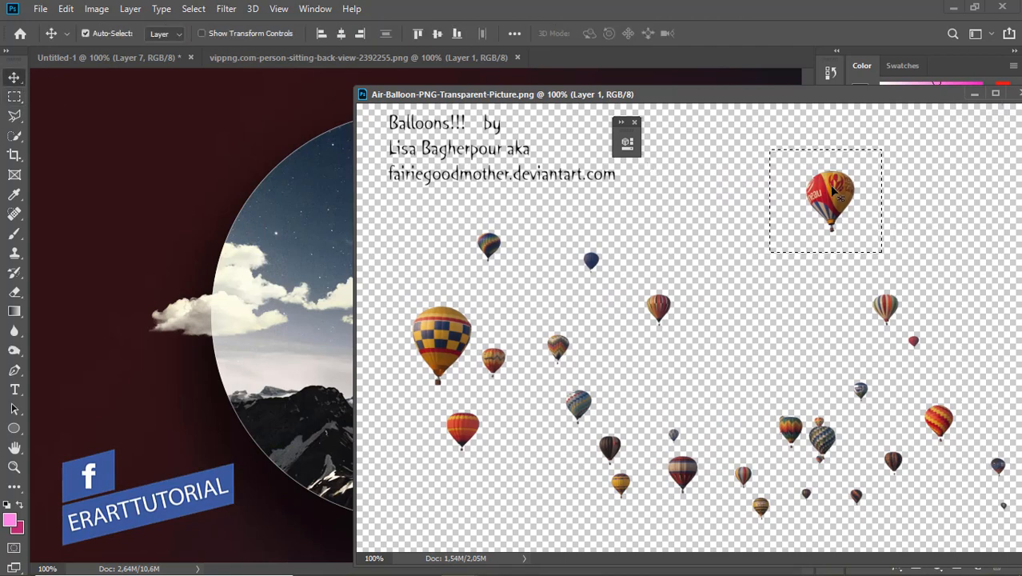
drag(779, 192, 294, 235)
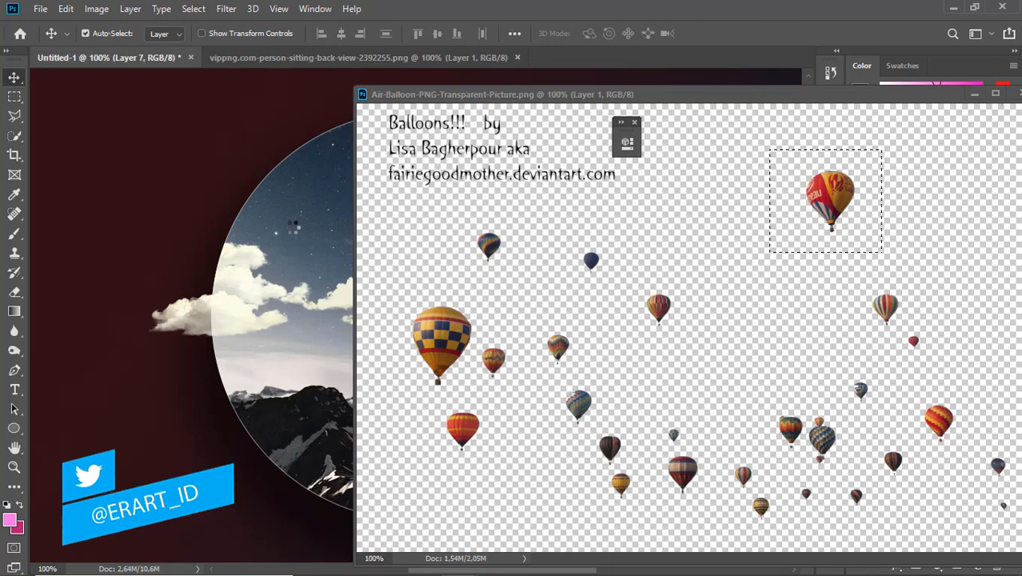
drag(460, 106, 667, 253)
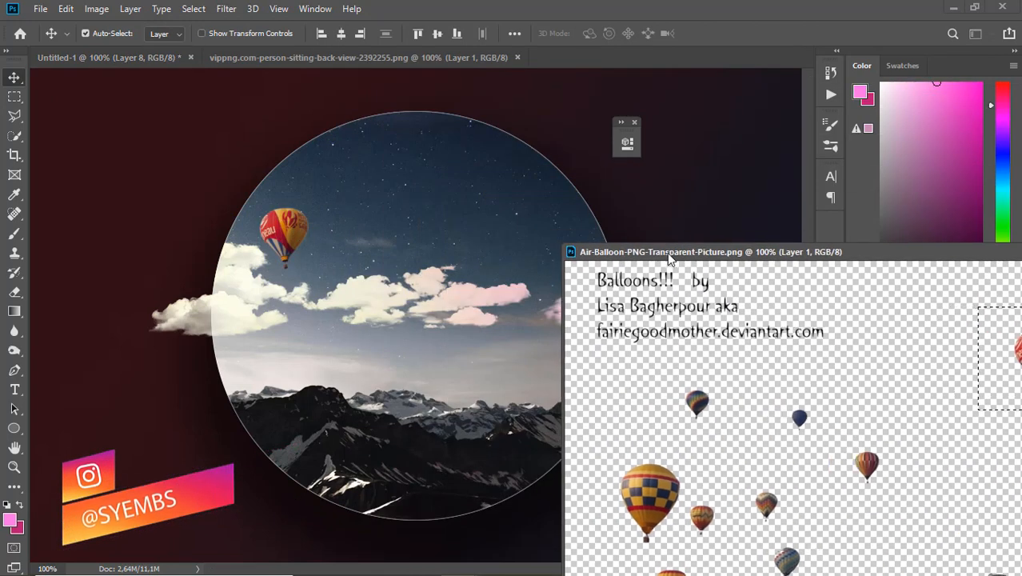
Step: Scale the red and yellow balloon to about 49% and place it just above the right-hand mountains
click(304, 226)
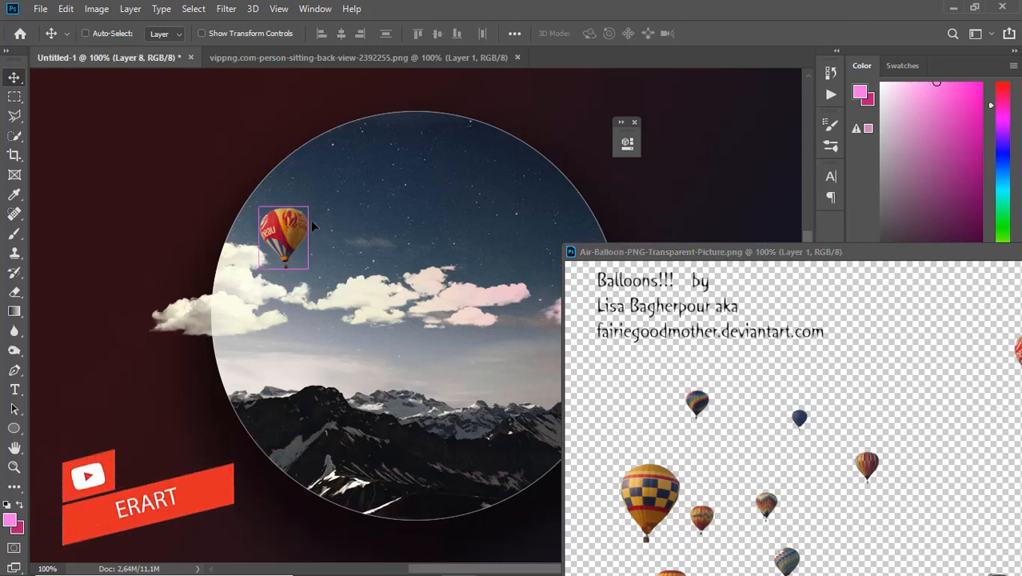
drag(271, 224, 421, 179)
key(ctrl+t)
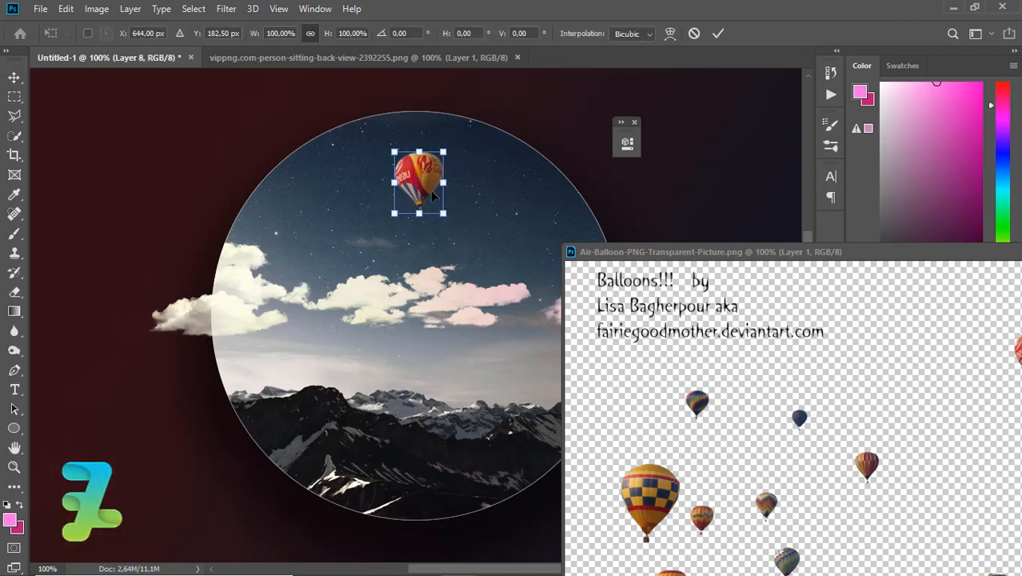
drag(434, 205, 427, 196)
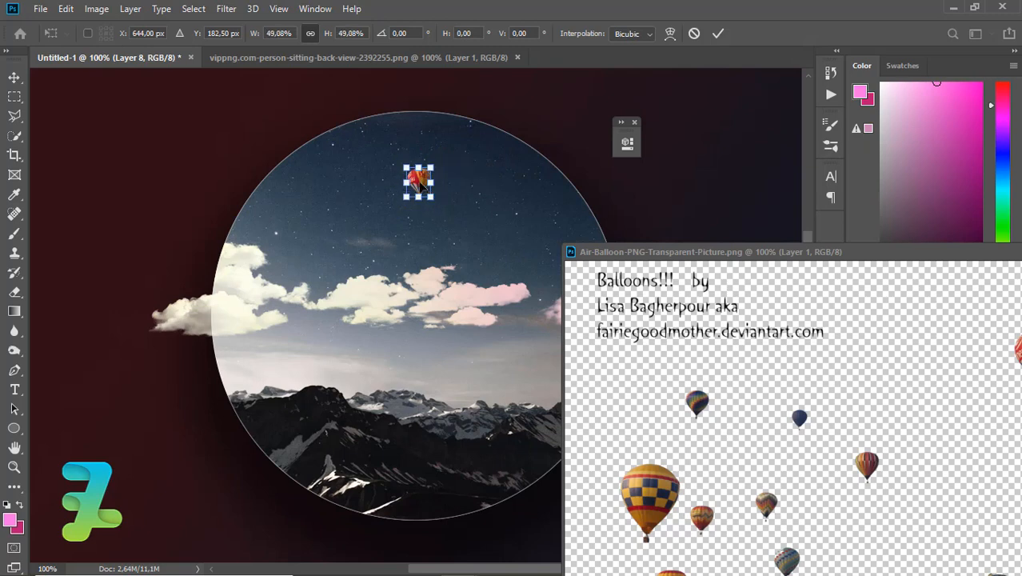
drag(502, 319, 532, 363)
key(Return)
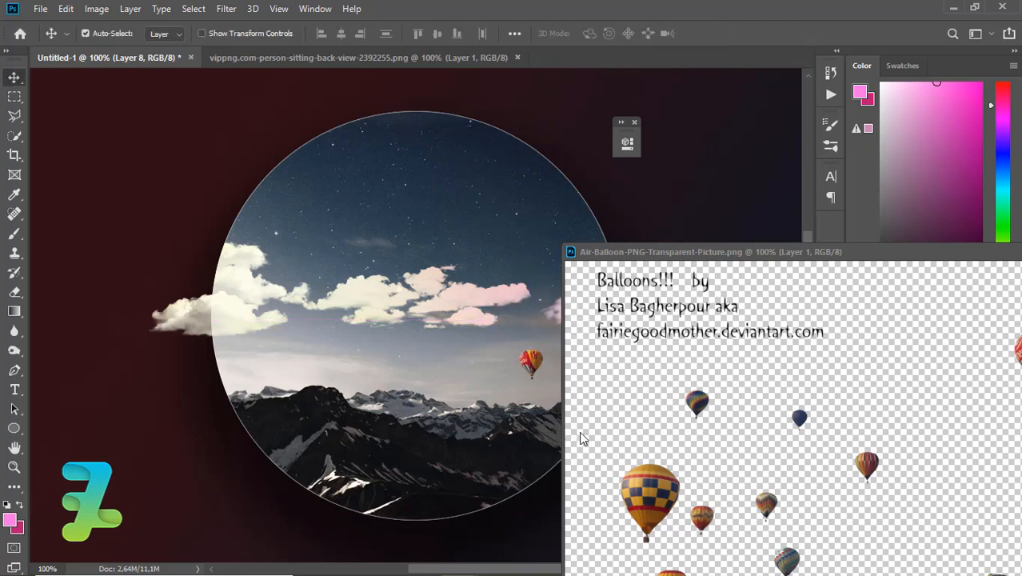
Step: Outline the yellow checkered balloon with the Polygonal Lasso and try to move it out of the balloon picture
drag(612, 252, 601, 213)
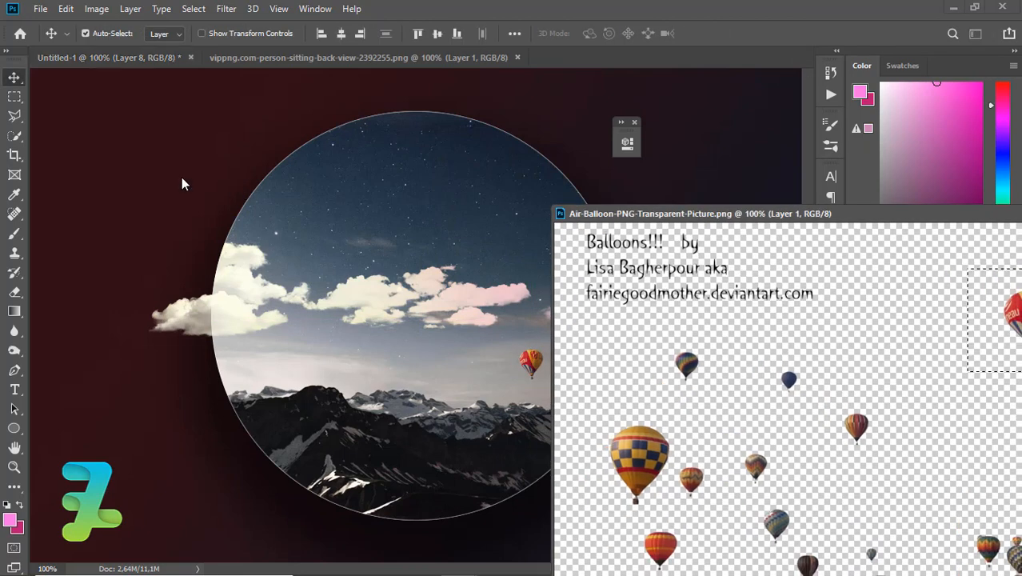
click(16, 117)
mouse_move(617, 415)
mouse_down()
mouse_move(591, 470)
mouse_move(612, 510)
mouse_move(646, 513)
mouse_move(657, 501)
mouse_move(605, 507)
mouse_move(653, 504)
mouse_move(681, 459)
mouse_move(686, 435)
mouse_move(626, 421)
mouse_up()
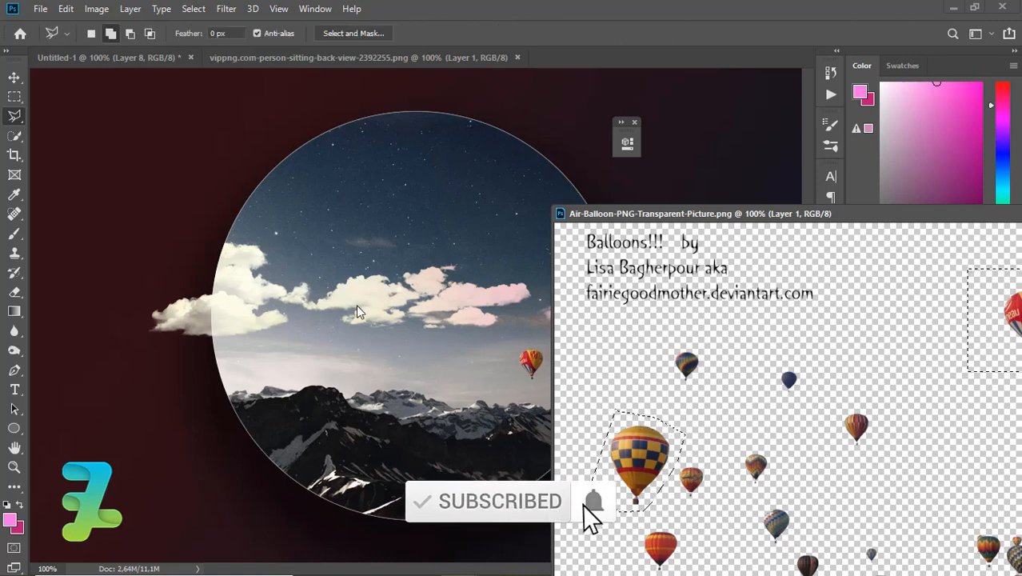
click(14, 78)
drag(640, 452, 620, 362)
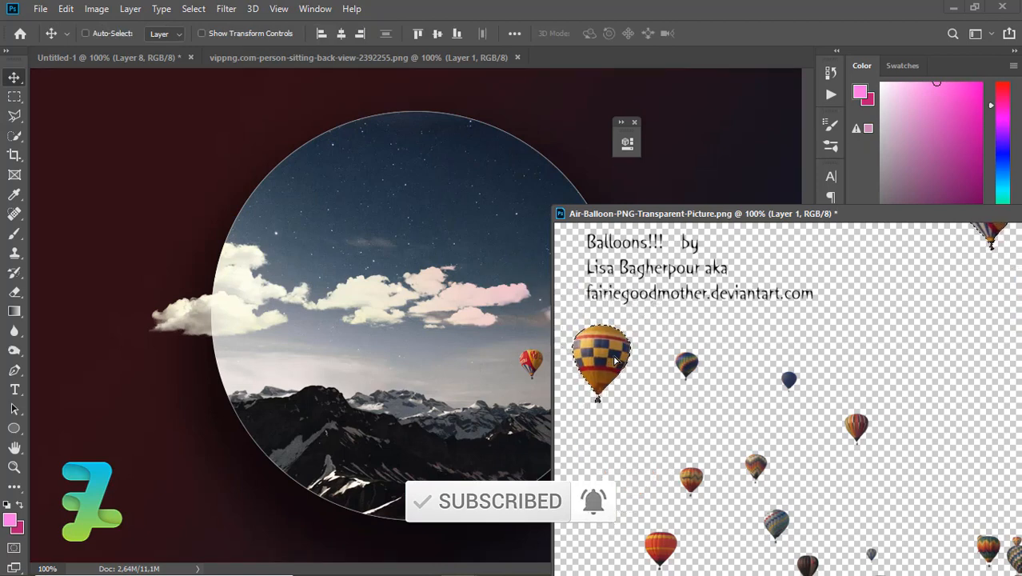
Step: Outline the small blue striped balloon with the Polygonal Lasso and copy it into the sky above the clouds in the composition
key(l)
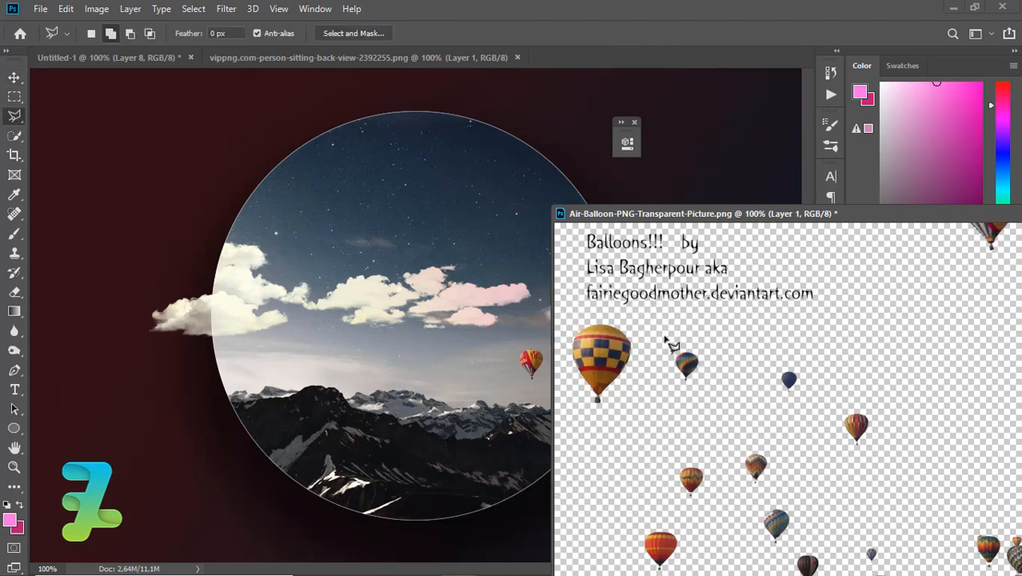
mouse_move(664, 337)
mouse_down()
mouse_move(662, 405)
mouse_move(715, 400)
mouse_move(713, 350)
mouse_move(664, 338)
mouse_up()
key(v)
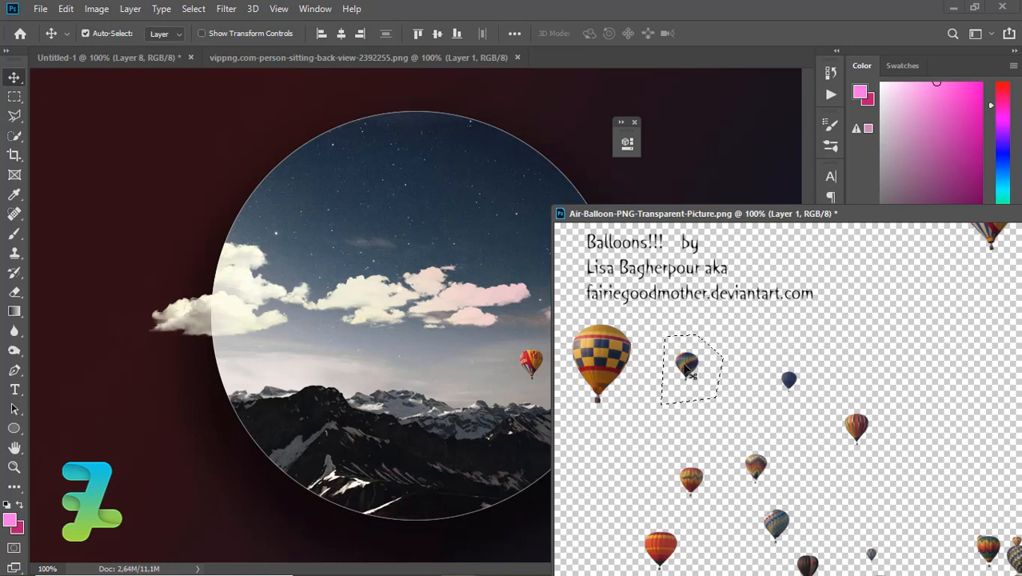
mouse_move(688, 366)
mouse_down()
mouse_move(684, 331)
mouse_move(401, 245)
mouse_move(375, 222)
mouse_move(346, 238)
mouse_move(357, 230)
mouse_up()
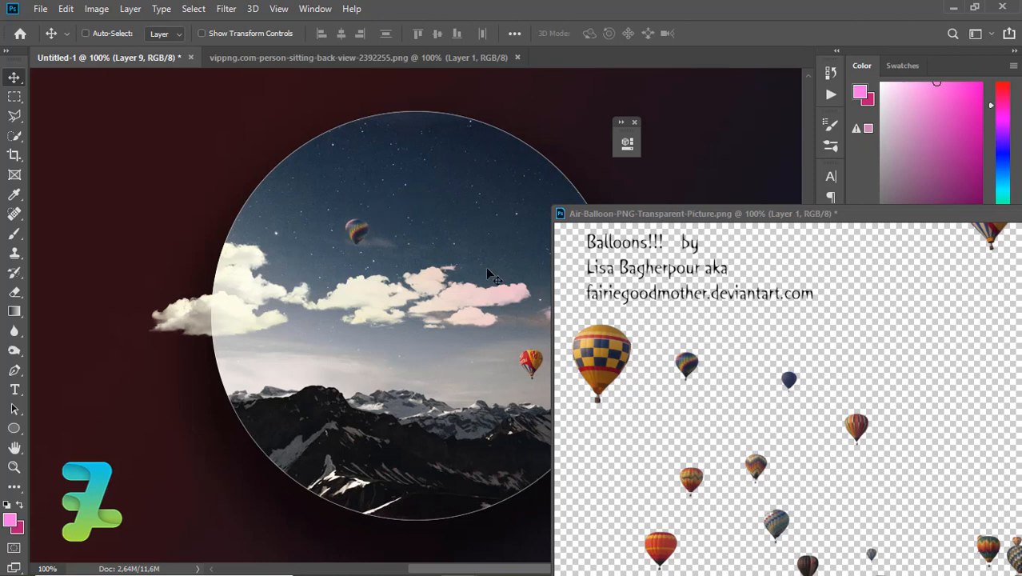
Step: Outline the yellow checkered balloon with the Polygonal Lasso and copy it onto the circle's upper-left edge in the composition
click(22, 114)
drag(664, 336, 662, 401)
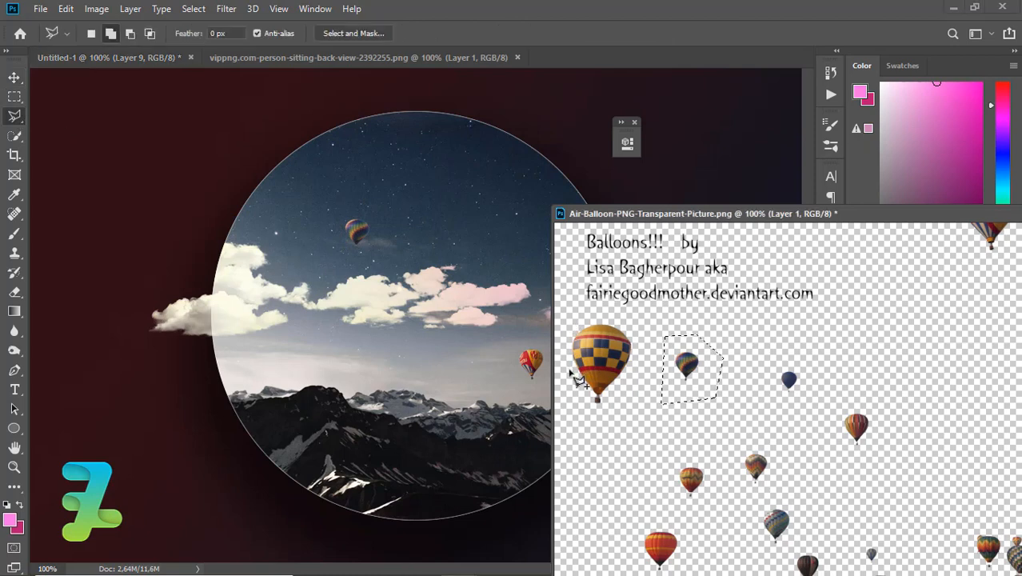
key(ctrl+d)
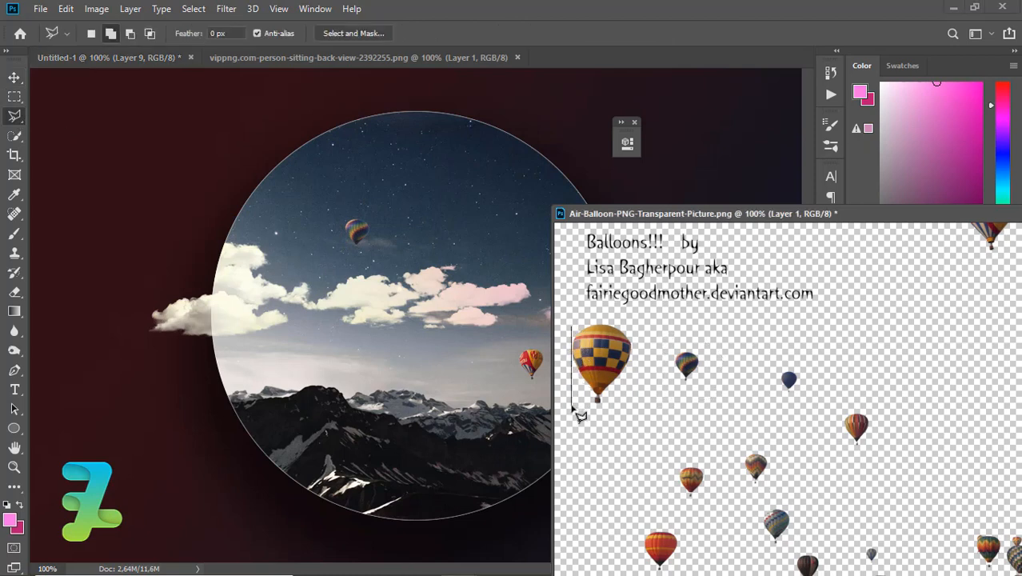
drag(570, 407, 648, 320)
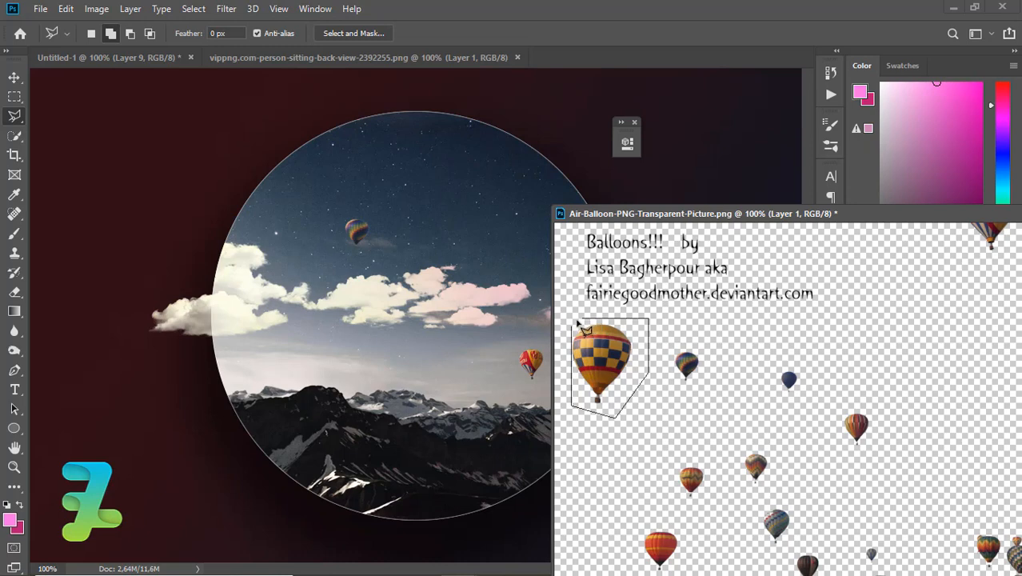
drag(577, 322, 540, 341)
click(15, 77)
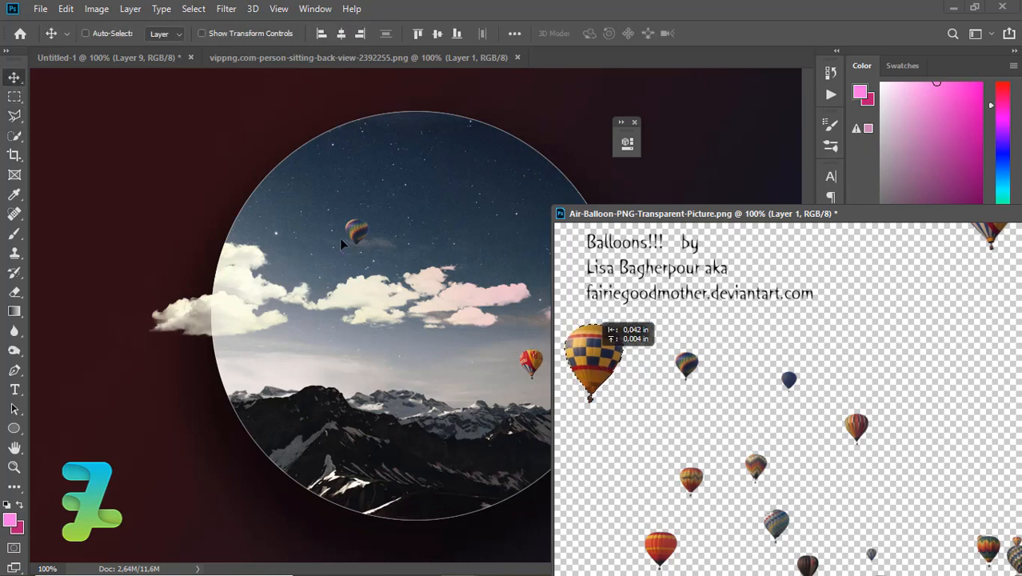
drag(342, 244, 282, 169)
key(ctrl)
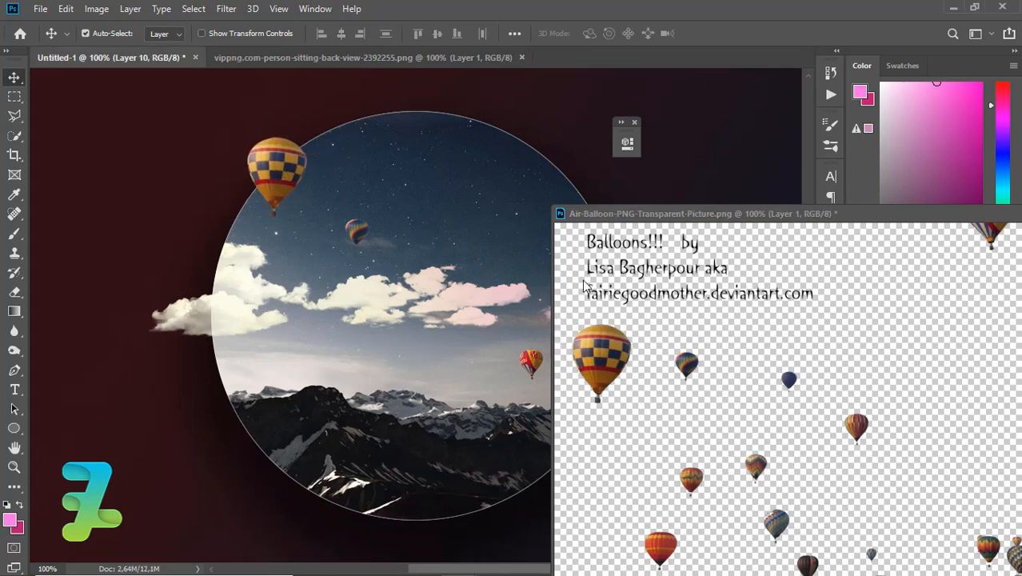
Step: Outline the maroon and white striped balloon with the Polygonal Lasso and copy it into the upper sky of the composition
drag(751, 216, 696, 140)
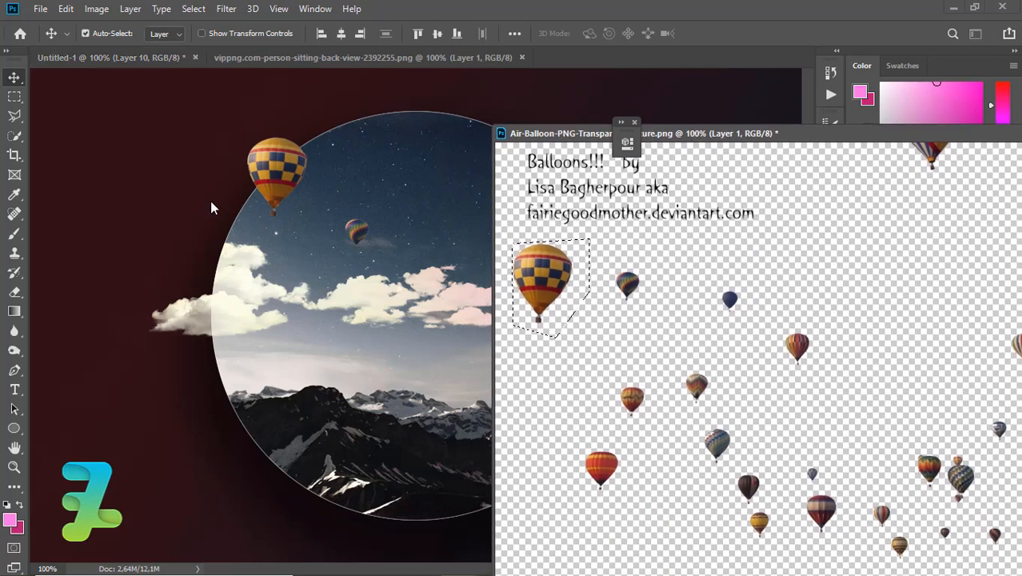
click(14, 116)
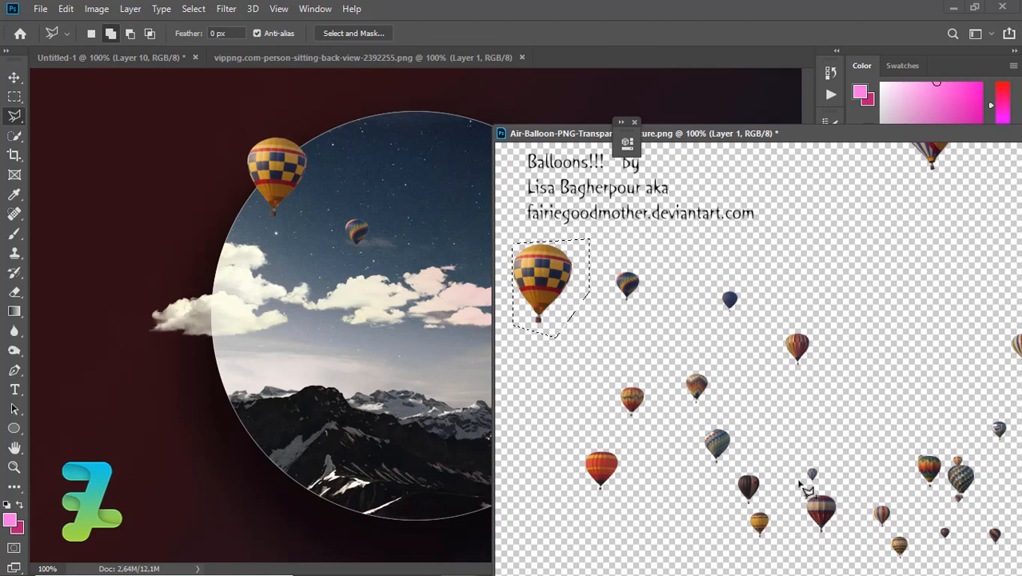
key(ctrl+d)
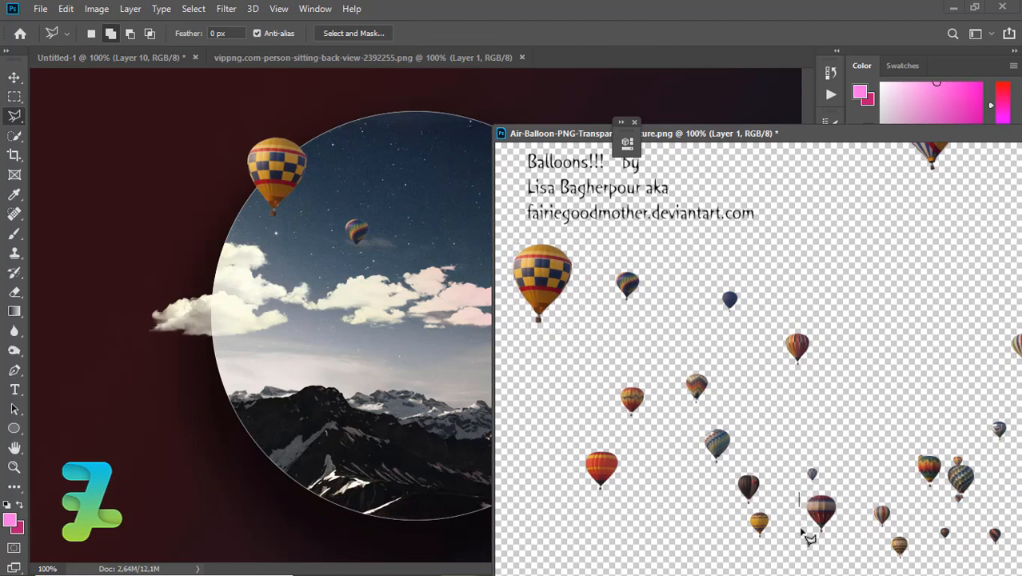
click(831, 550)
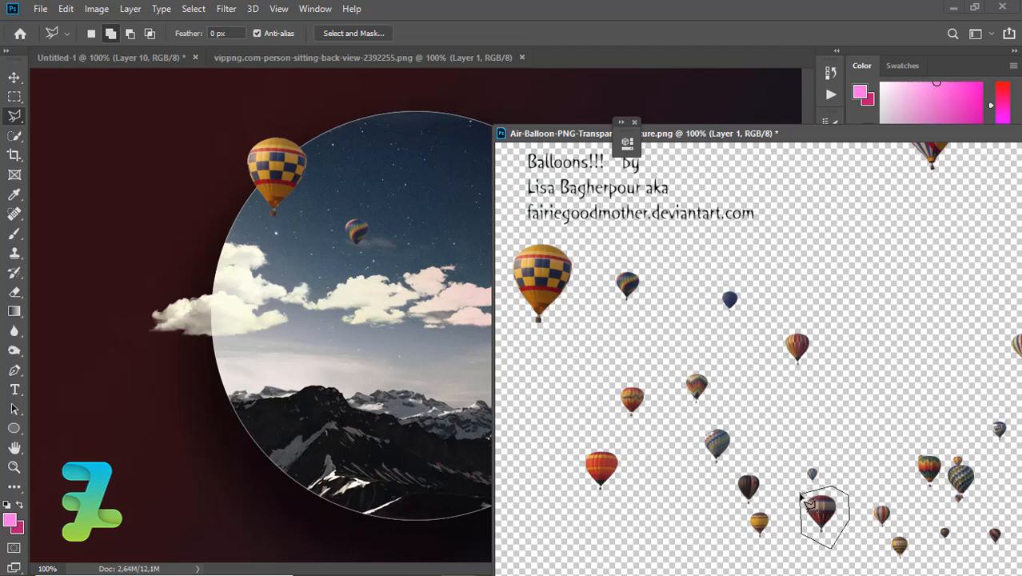
click(800, 494)
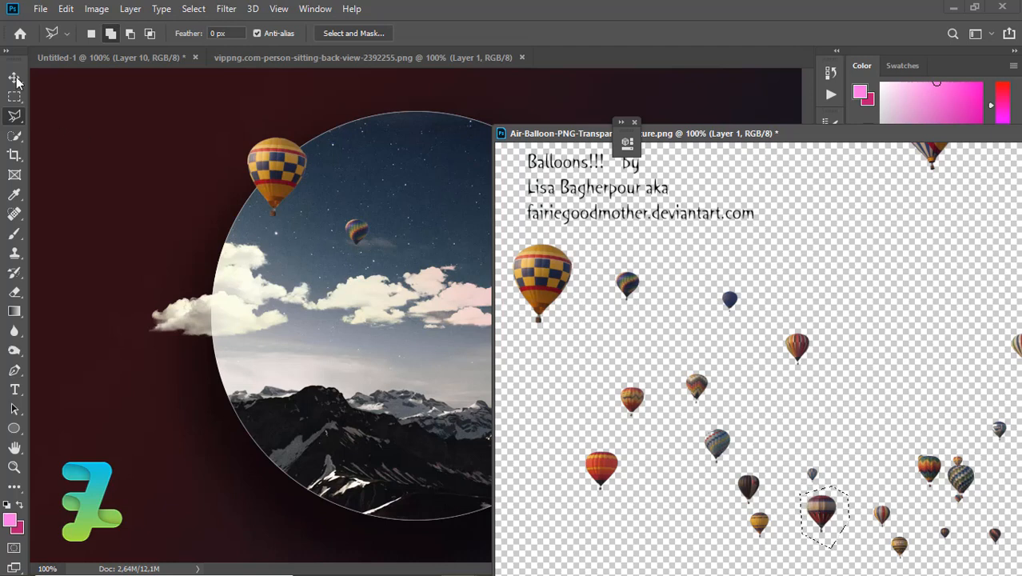
key(v)
mouse_move(832, 527)
mouse_down()
mouse_move(592, 368)
mouse_move(422, 224)
mouse_up()
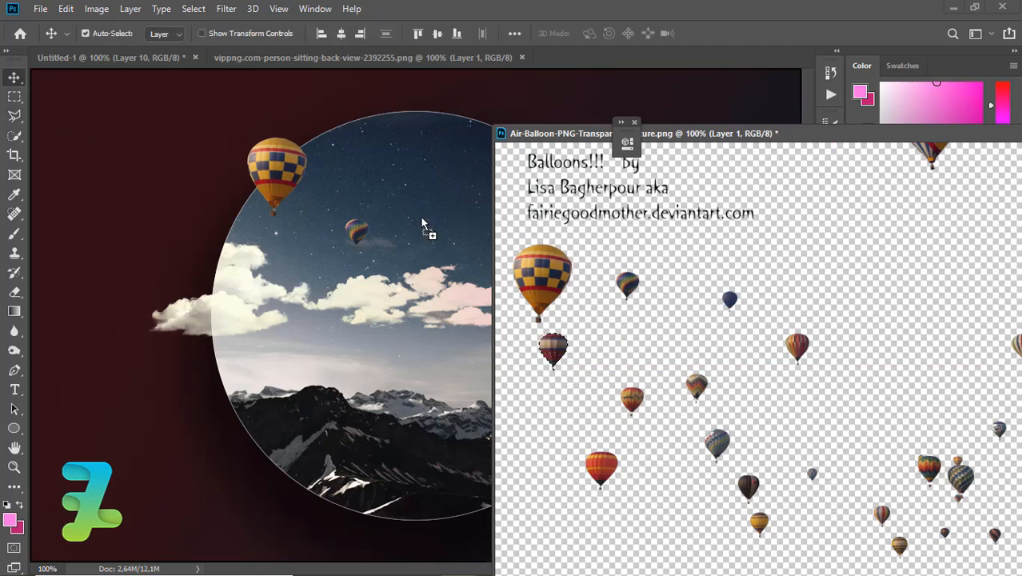
drag(417, 160, 419, 176)
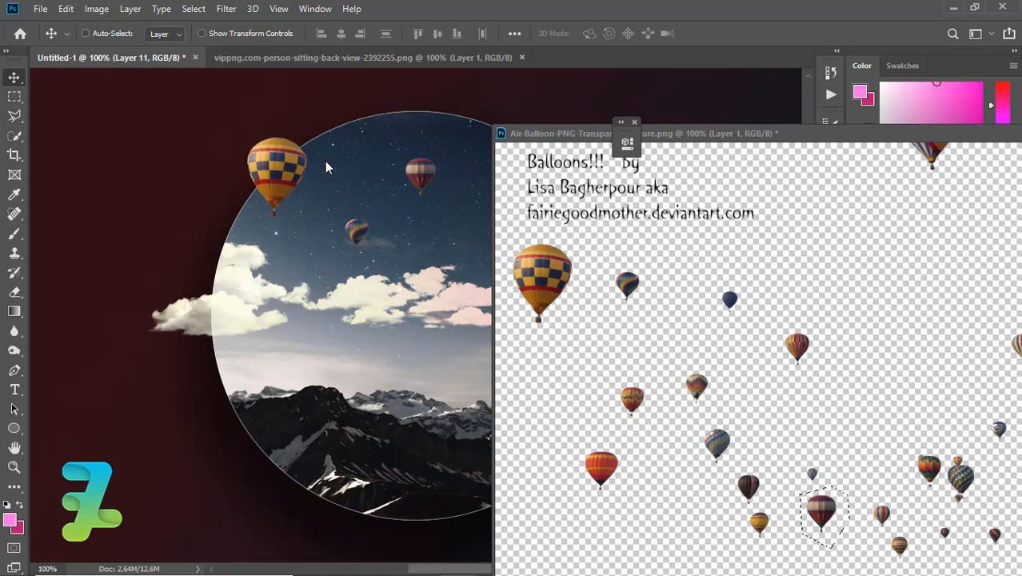
Step: Outline the grey-blue patterned balloon with the Polygonal Lasso and copy it into the composition just below the clouds
key(ctrl+Tab)
key(ctrl+d)
click(13, 116)
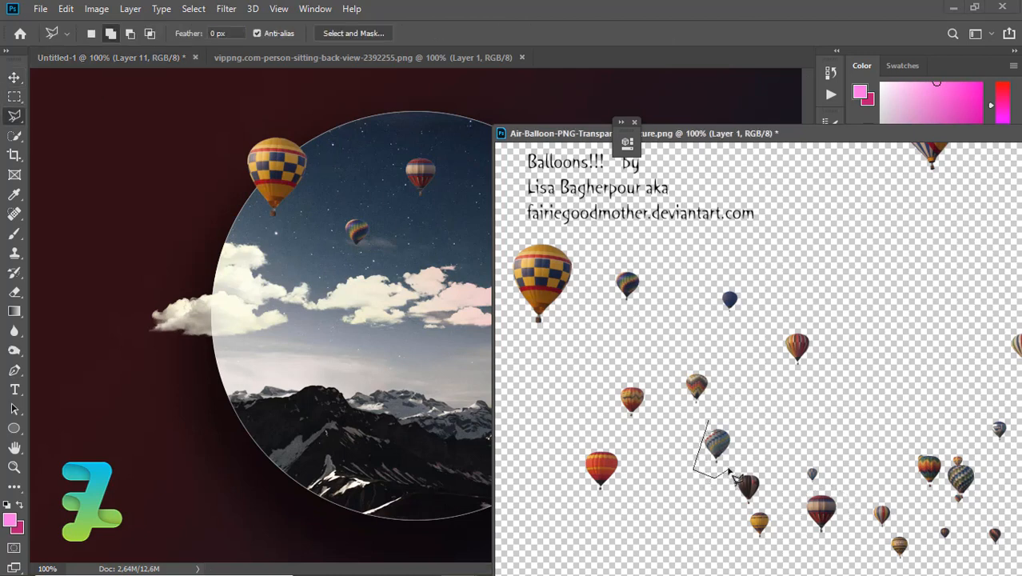
click(709, 422)
key(v)
drag(718, 453, 448, 336)
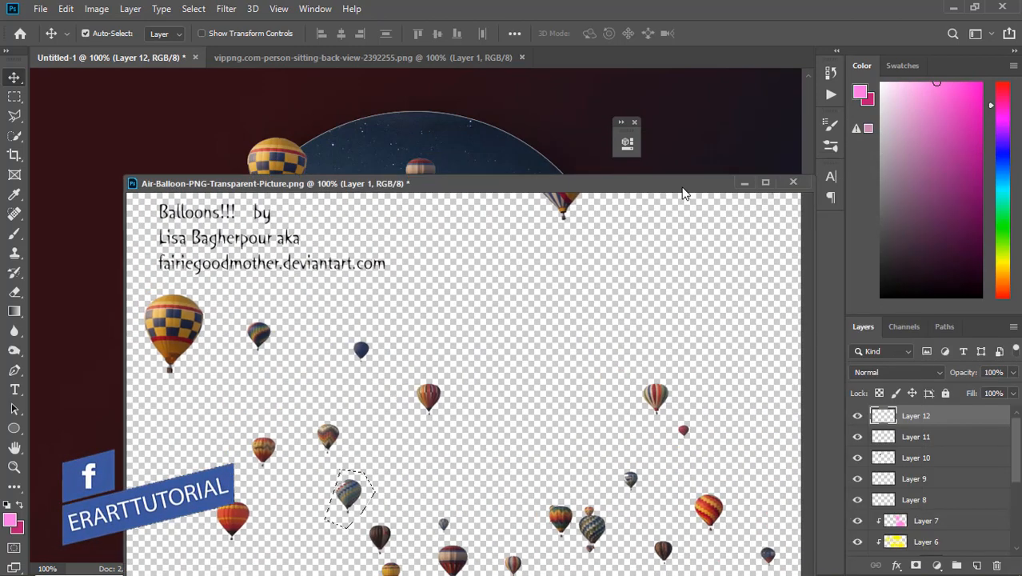
Step: Close the balloon picture and move the grey-blue balloon onto the circle's right edge, above the pink cloud
click(571, 256)
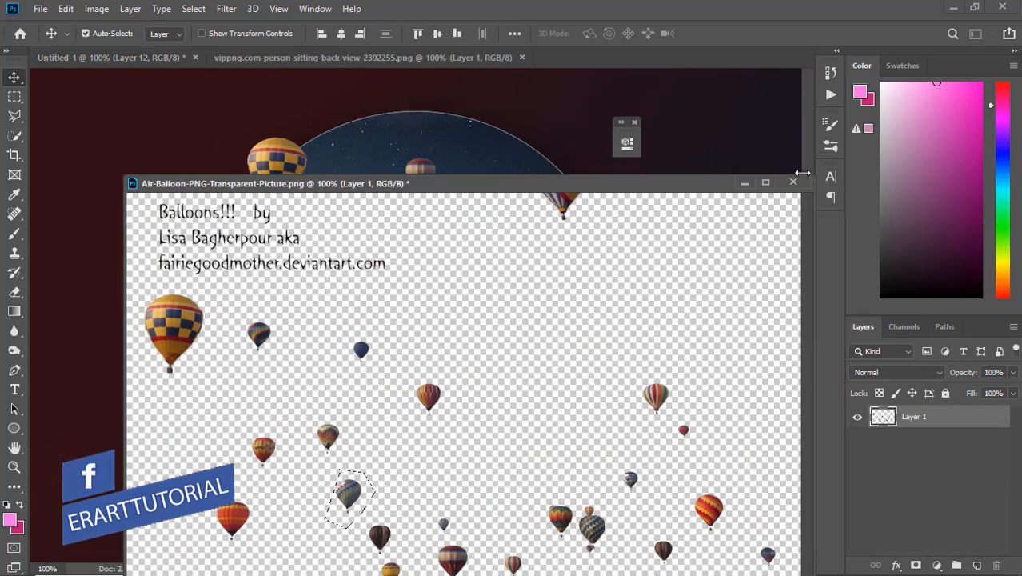
key(ctrl+w)
click(520, 226)
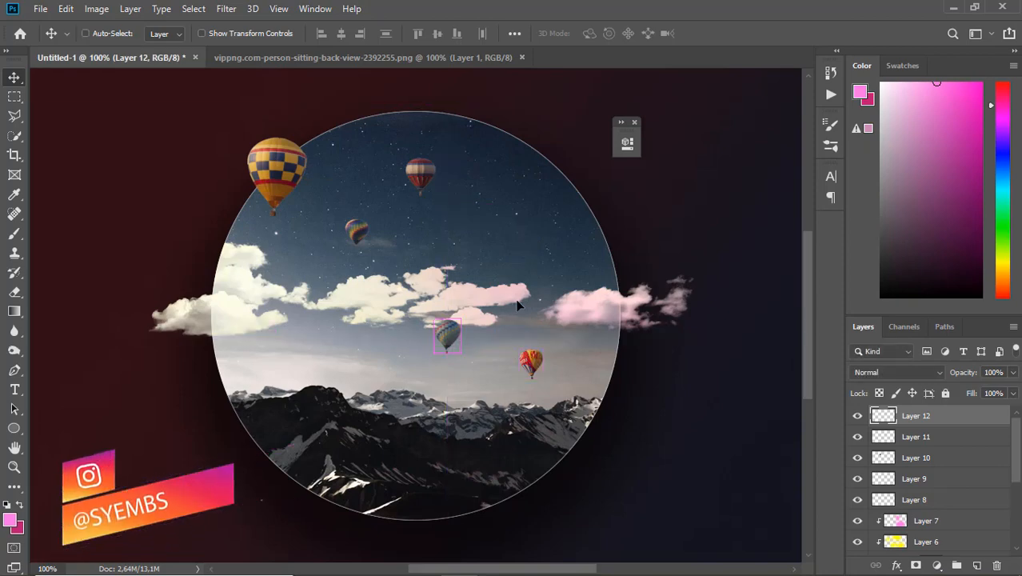
drag(454, 344, 605, 240)
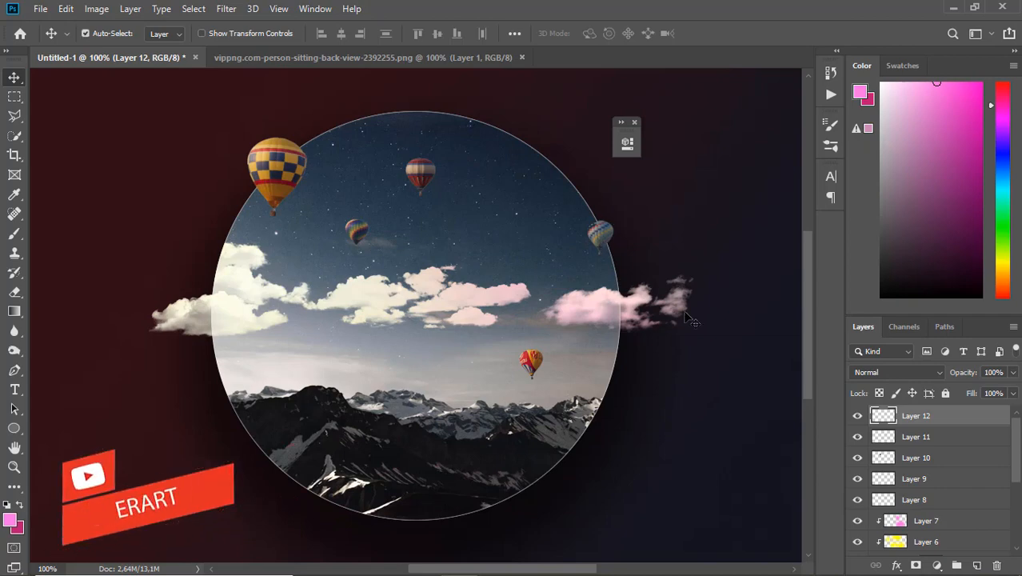
Step: Load the ellipse's outline as a selection and mask Layer 12 with it to trim the grey-blue balloon at the circle's edge
key(ctrl+minus)
key(ctrl+minus)
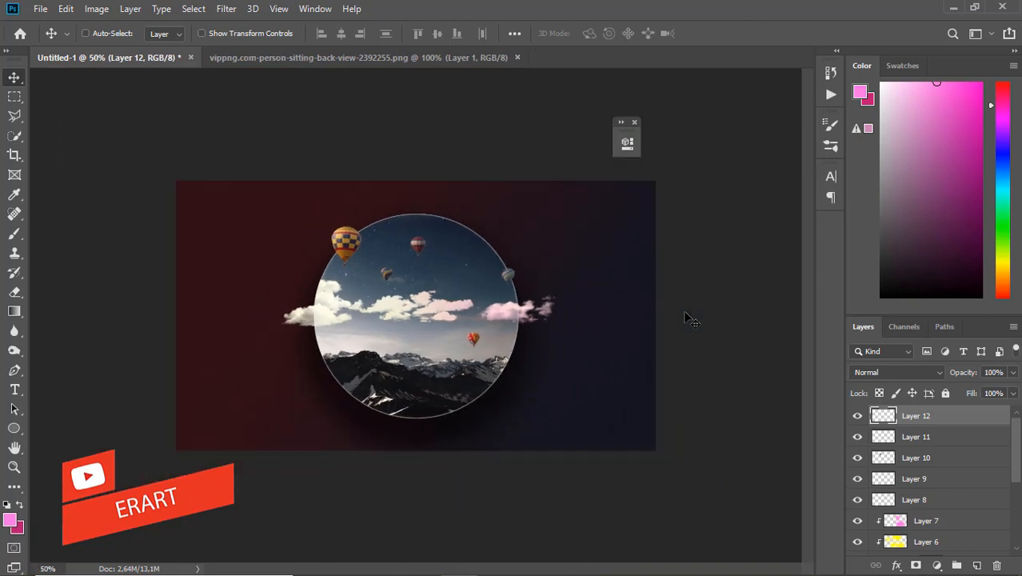
key(ctrl+plus)
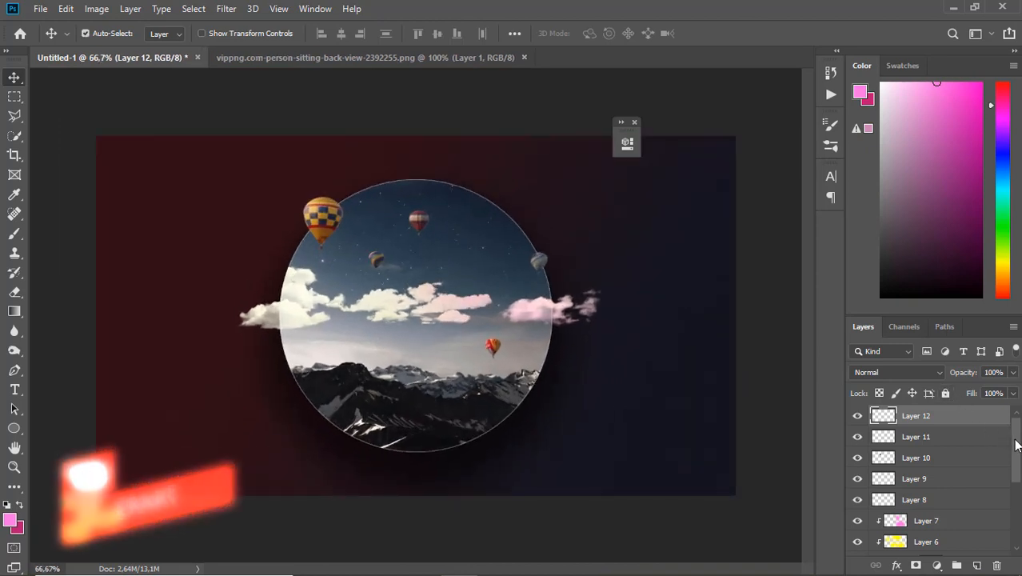
scroll(982, 448, down, 3)
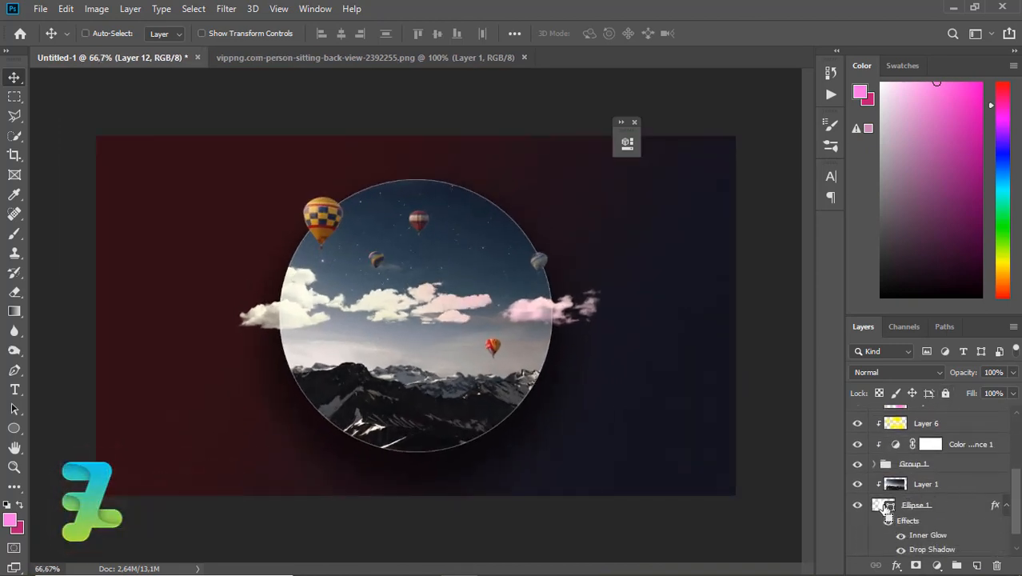
ctrl+click(913, 504)
scroll(918, 527, up, 3)
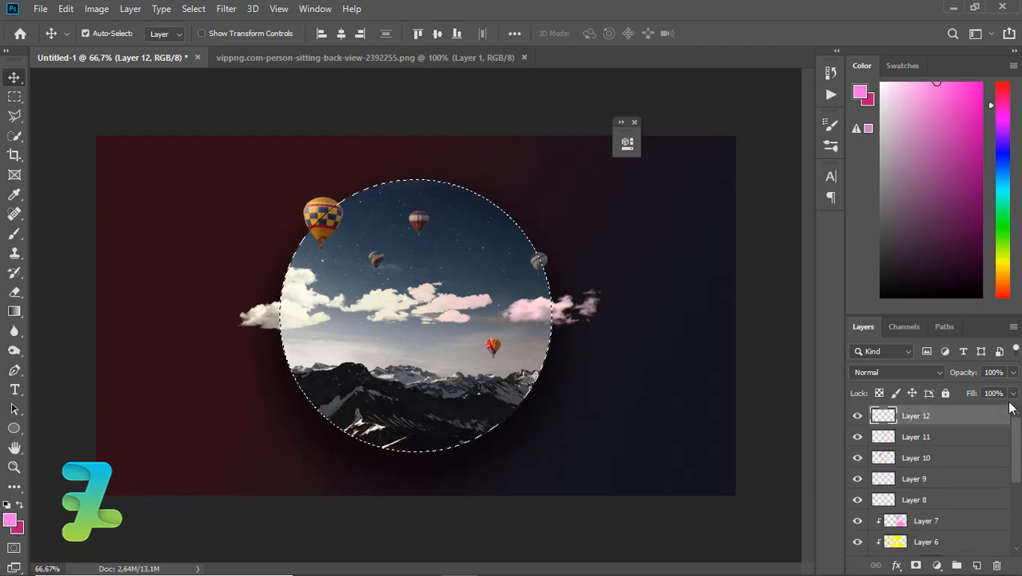
click(915, 566)
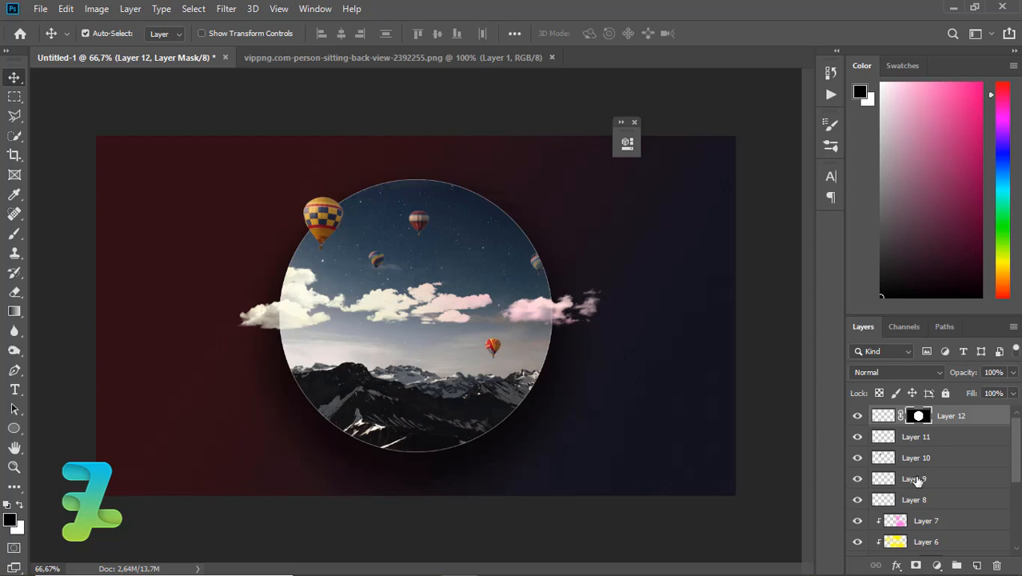
Step: Group balloon layers 8 to 12 and add a Solid Color fill layer of 009cff above the group
shift+click(946, 502)
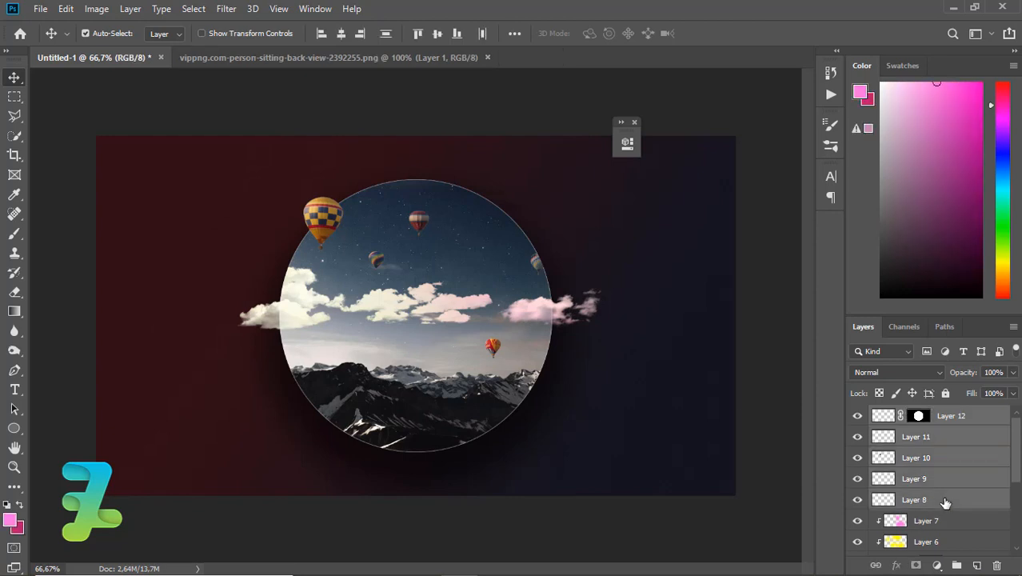
key(ctrl+g)
click(937, 566)
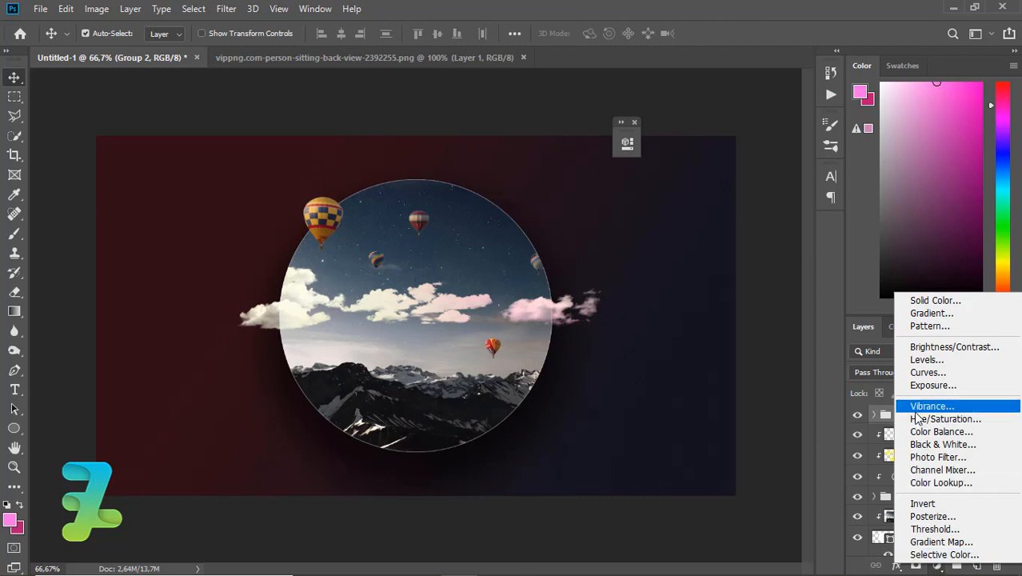
click(934, 300)
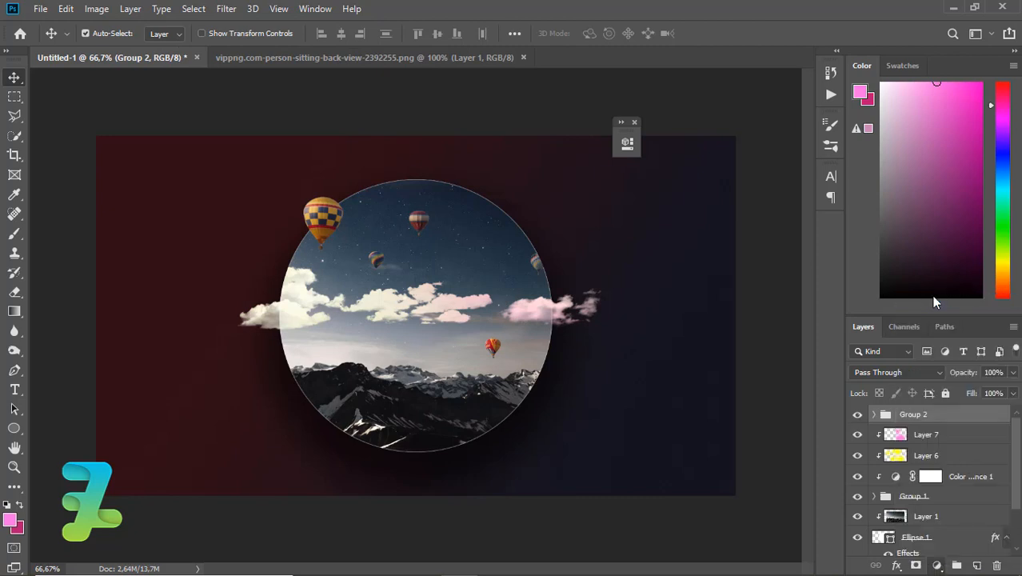
text(009cff)
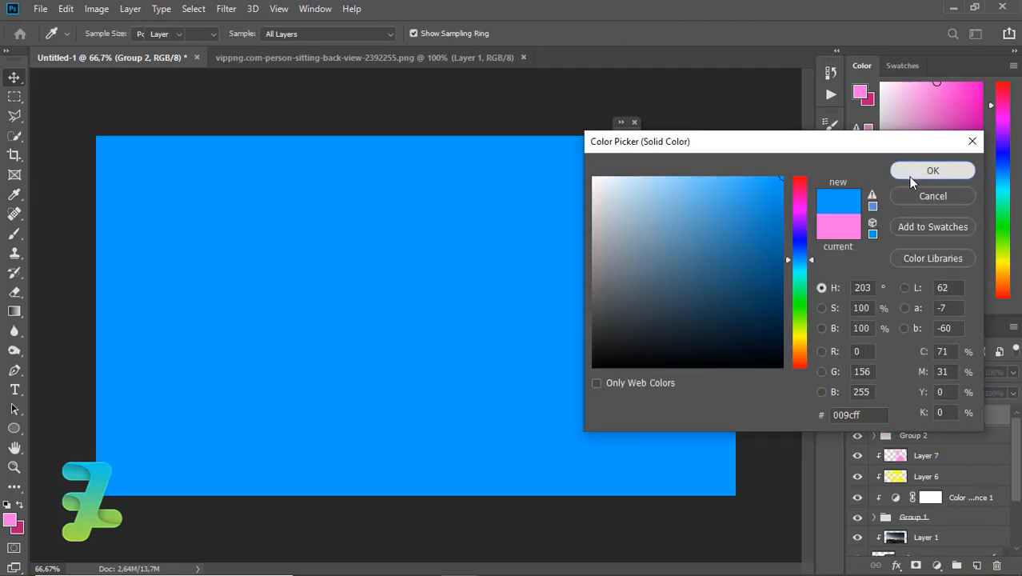
click(916, 173)
Step: Clip the blue fill layer to the balloon group and set it to Soft Light with 27% fill
right_click(980, 419)
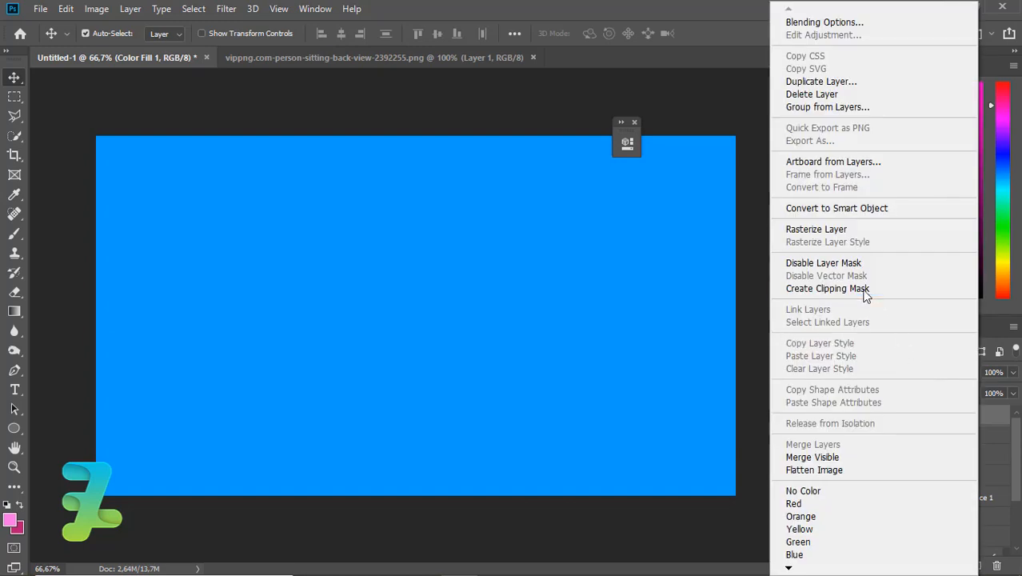
click(867, 289)
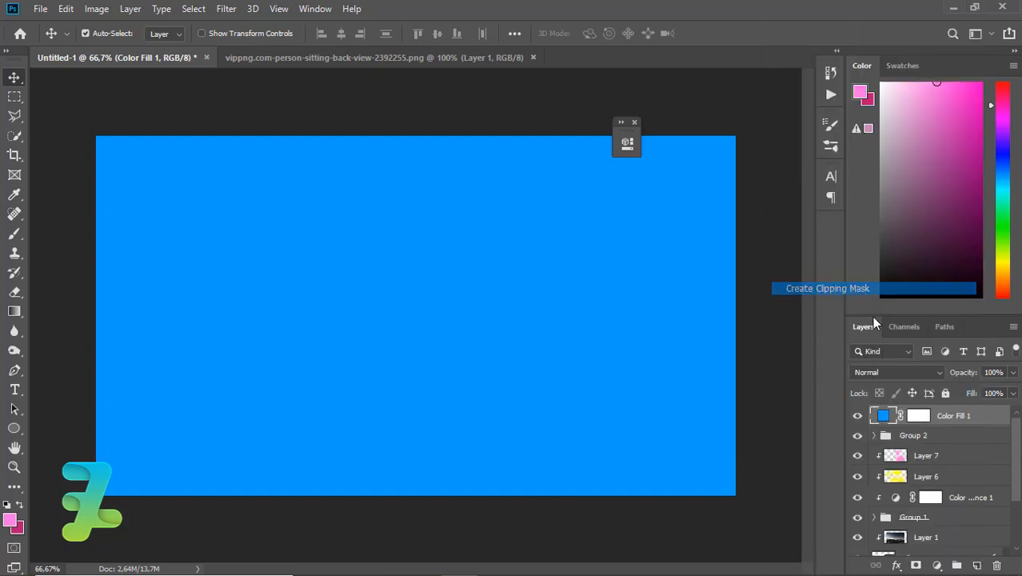
click(895, 372)
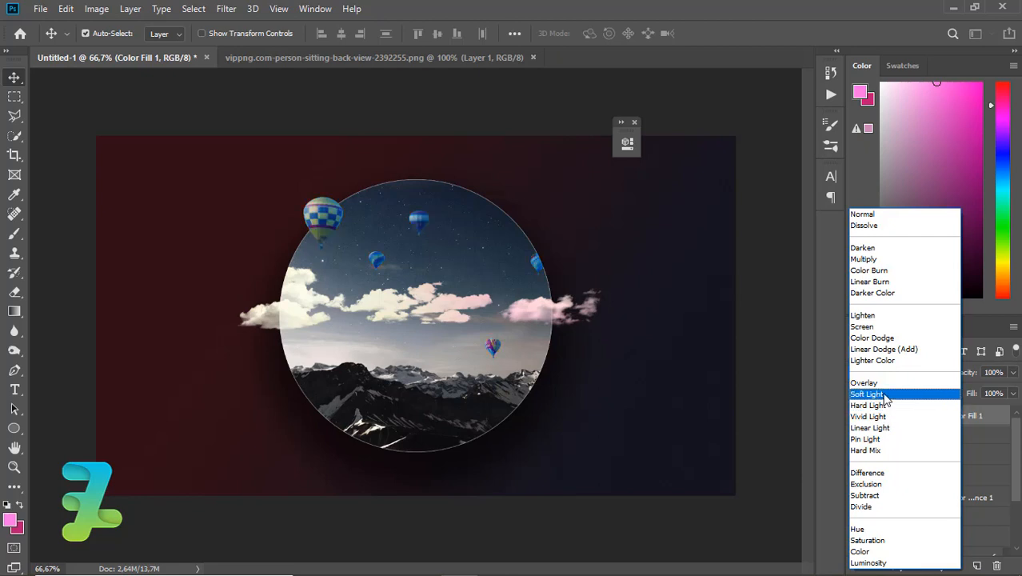
click(885, 395)
click(1015, 397)
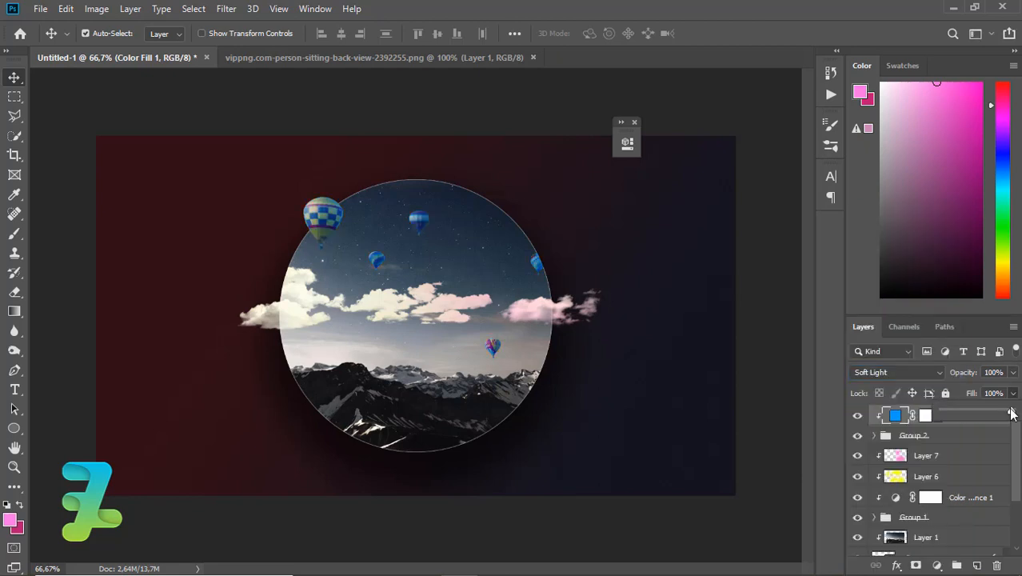
drag(1010, 413, 990, 413)
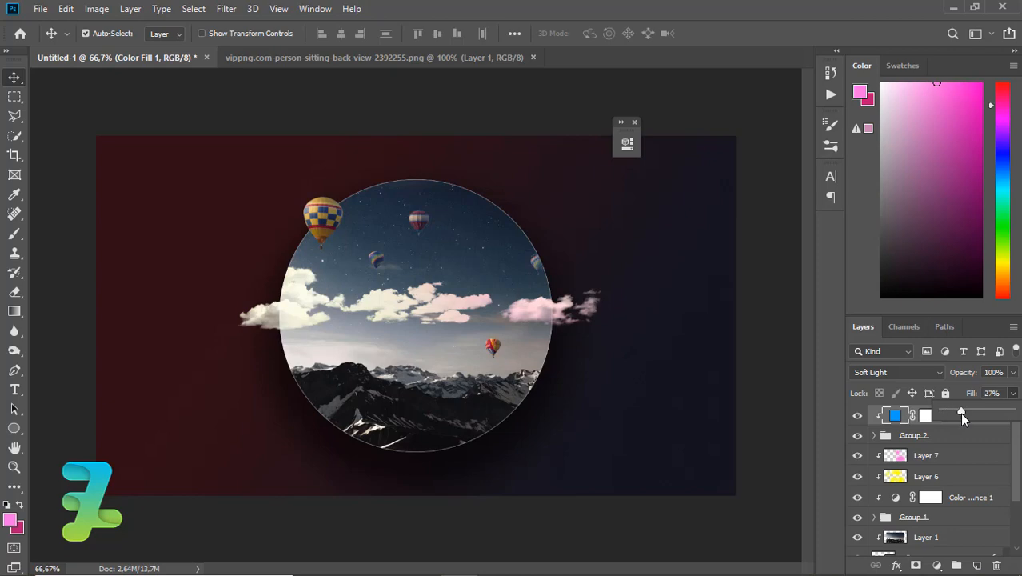
key(Return)
key(ctrl+plus)
key(ctrl+plus)
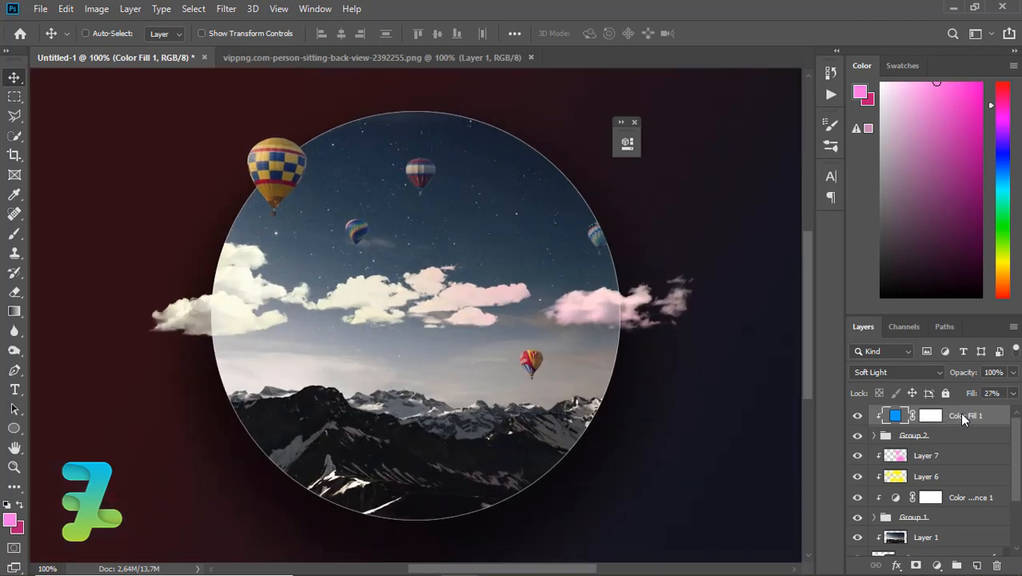
key(ctrl+minus)
Step: Add an Exposure adjustment layer above the blue fill layer and clip it to the balloon group
click(937, 565)
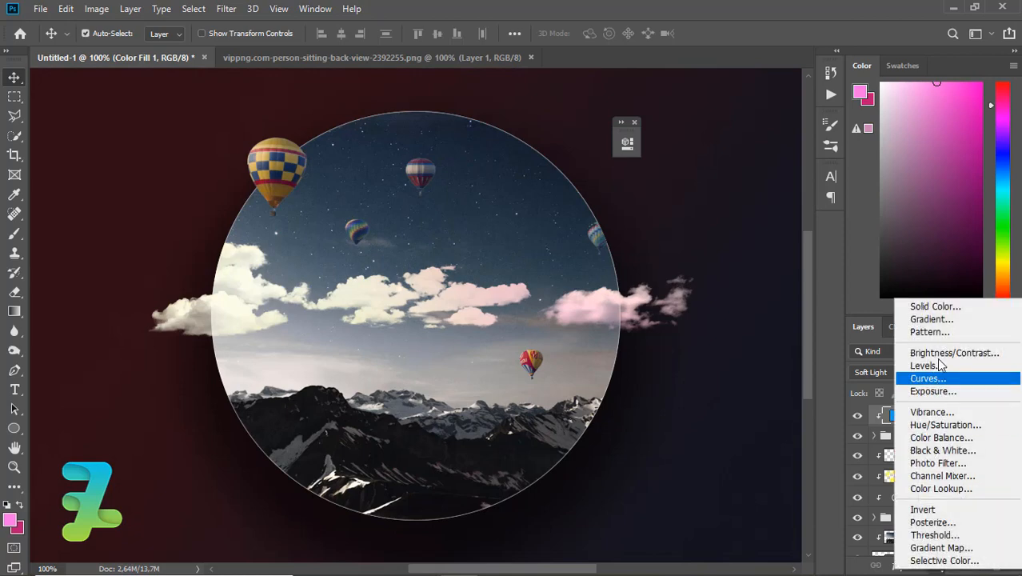
click(941, 391)
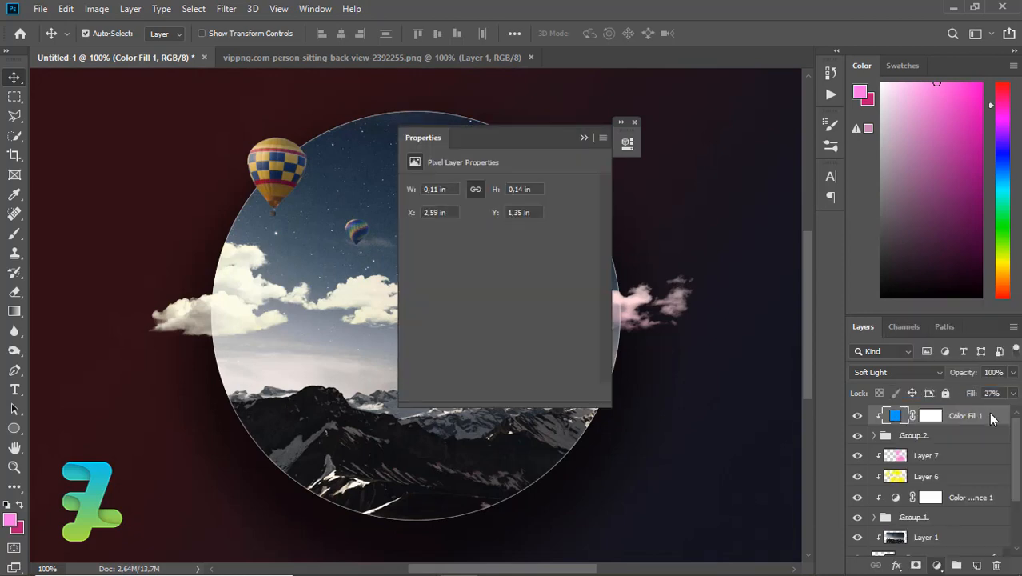
right_click(991, 419)
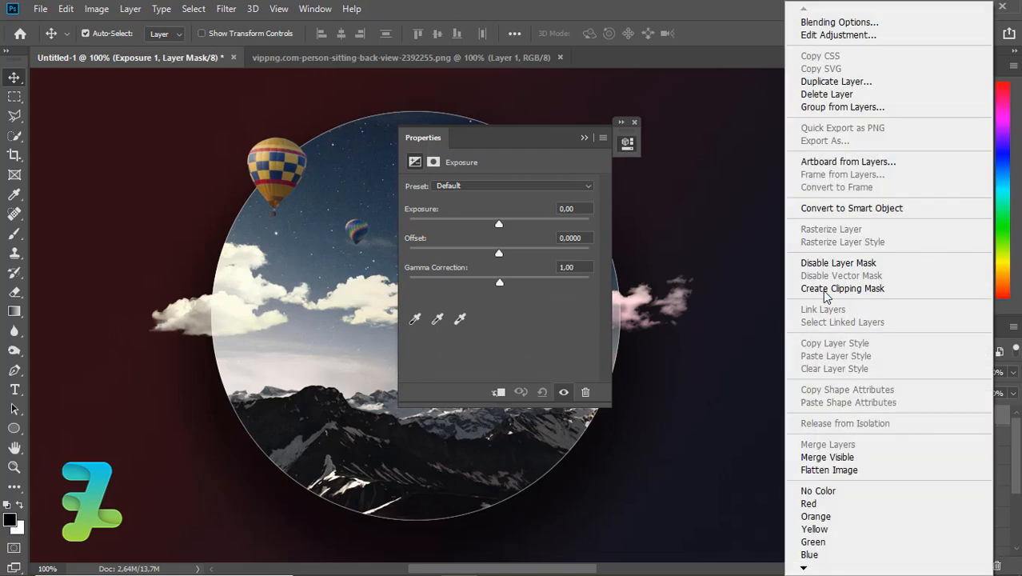
click(846, 288)
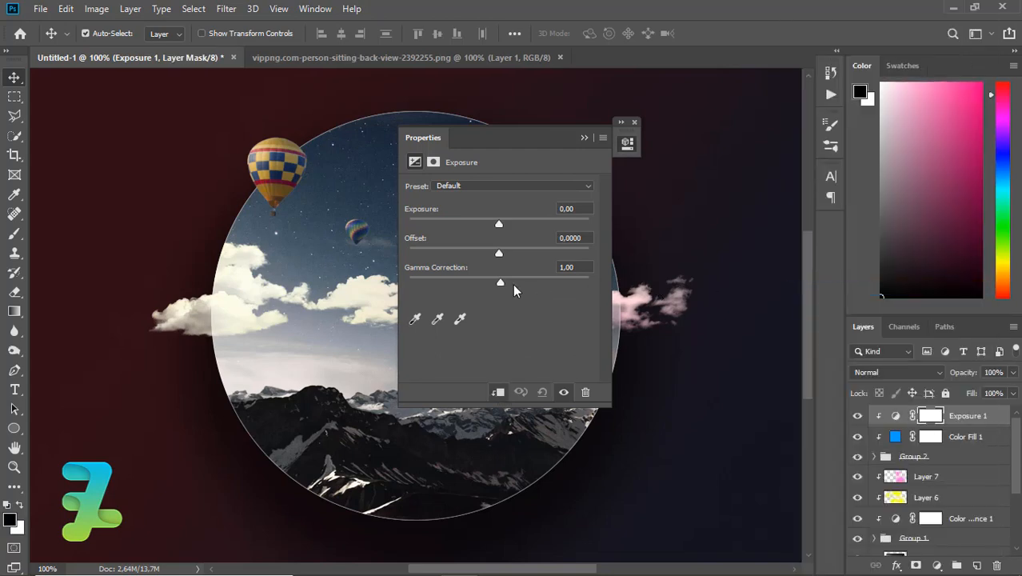
Step: Set the balloons' Exposure adjustment to exposure +0.56, offset -0.0167 and gamma correction 0.81
drag(513, 283, 512, 273)
drag(490, 142, 677, 168)
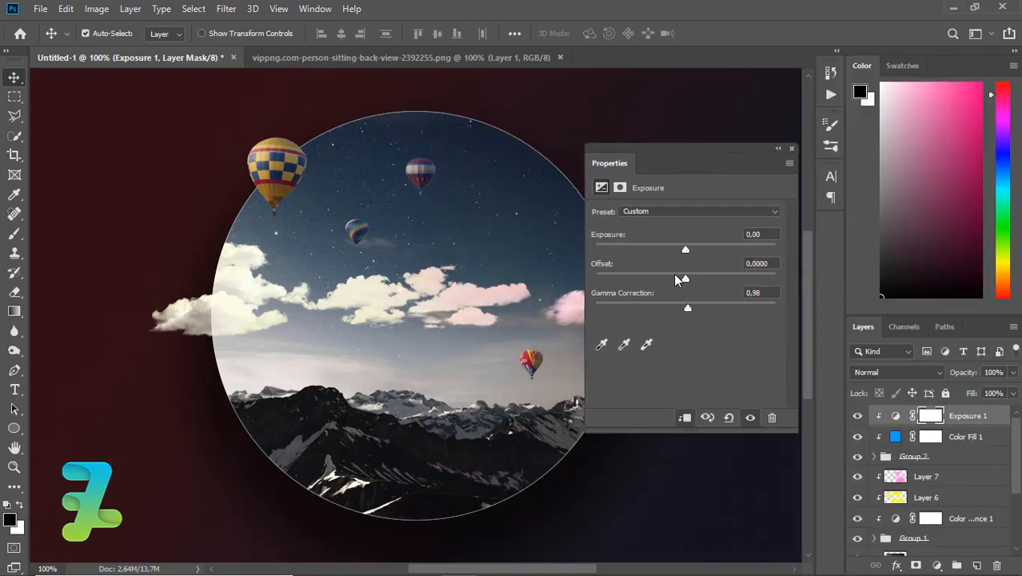
click(740, 314)
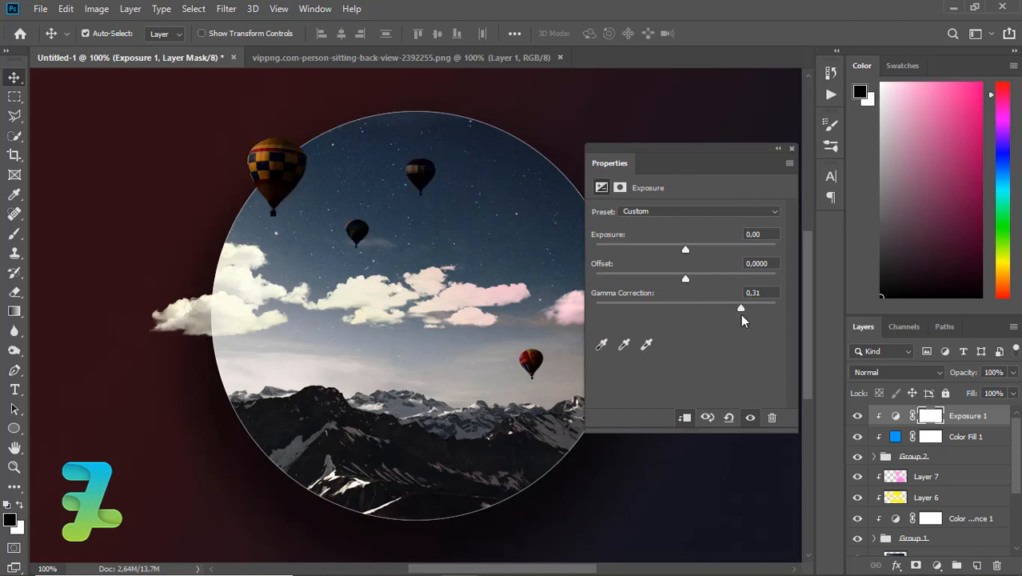
drag(727, 314, 698, 316)
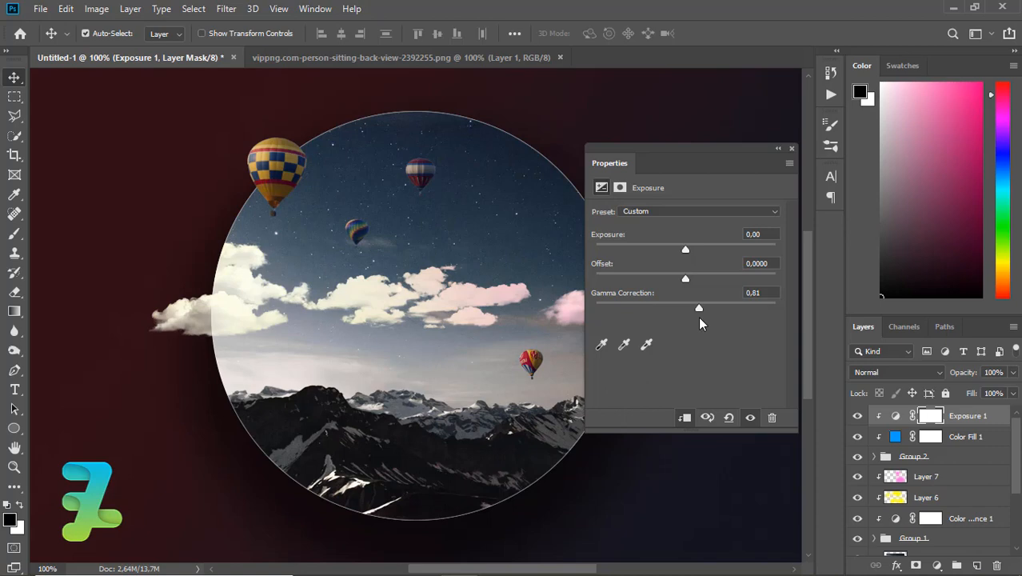
drag(686, 279, 688, 249)
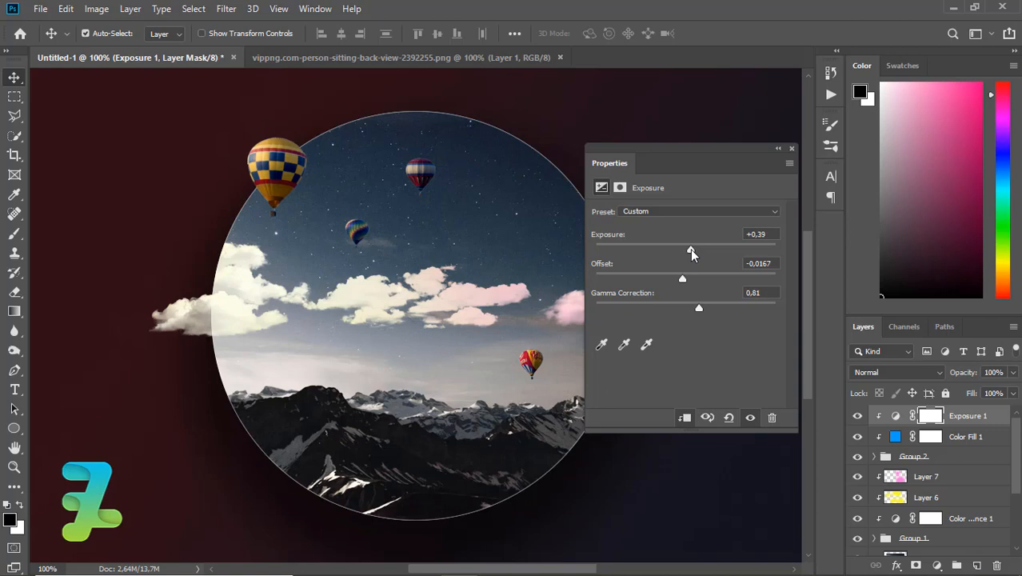
drag(690, 249, 692, 251)
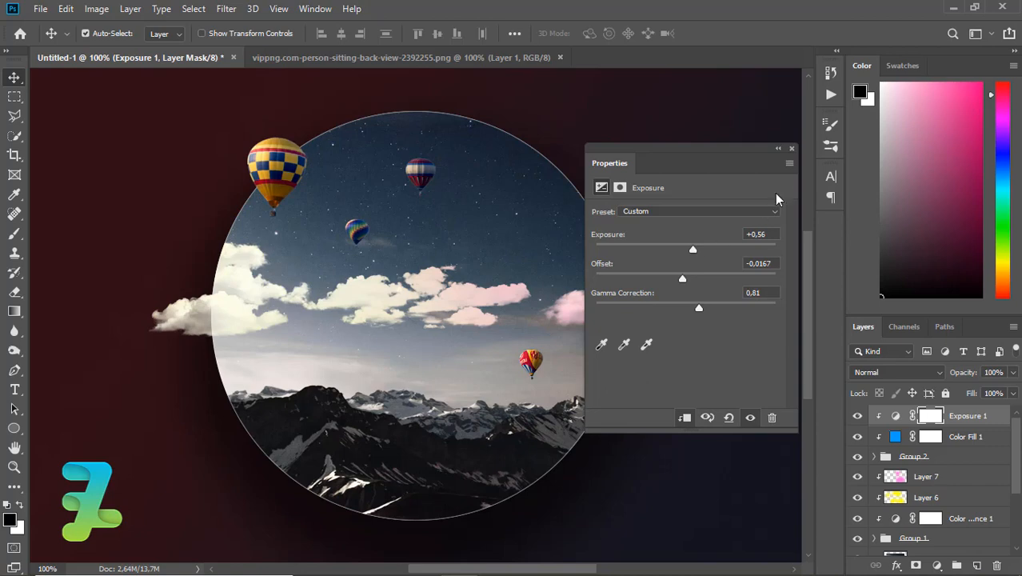
click(792, 150)
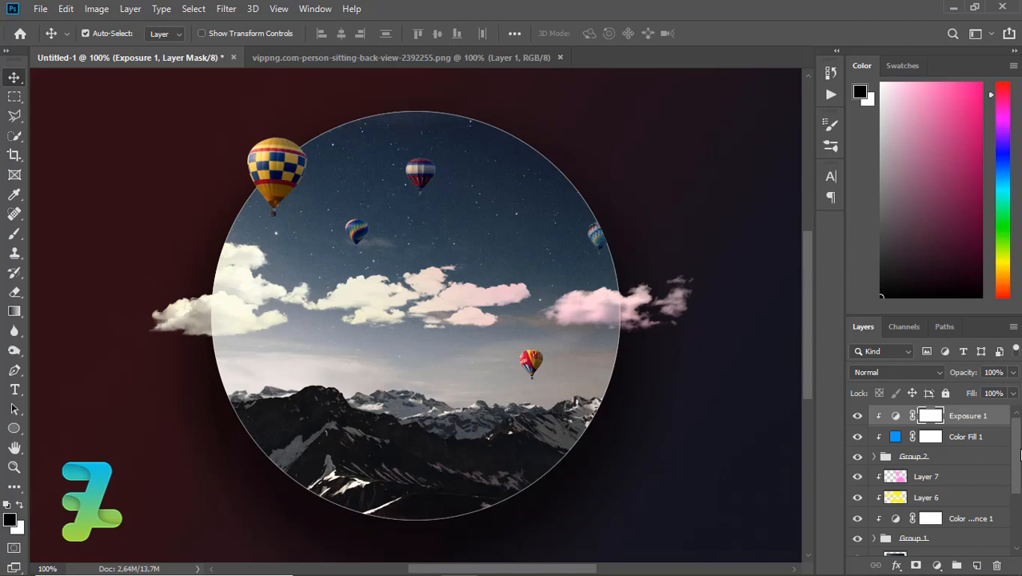
Step: Add a Color Balance adjustment above the mountain landscape on Layer 1 and clip it to the circle
scroll(1018, 454, down, 5)
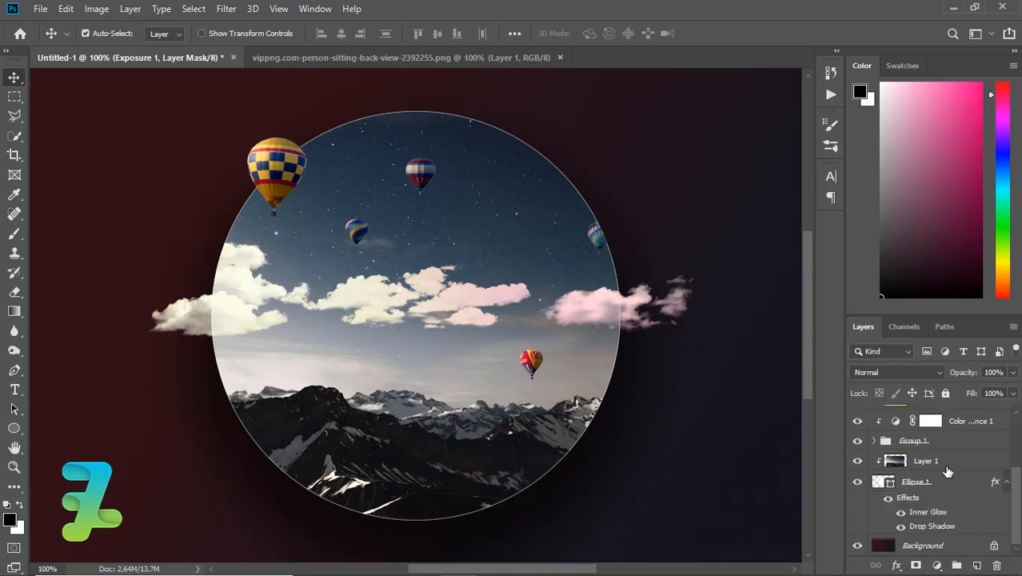
click(900, 462)
click(938, 565)
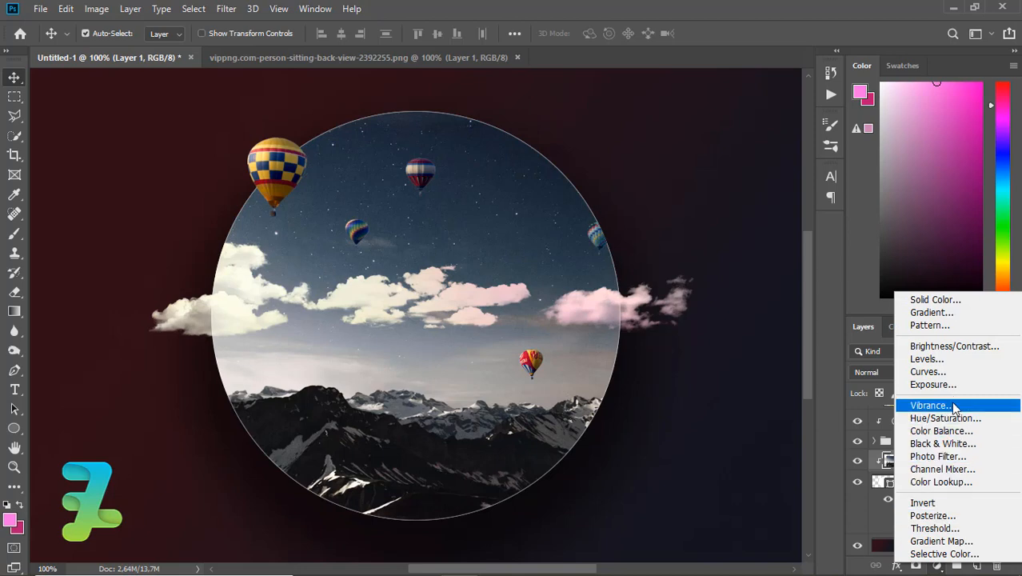
click(952, 434)
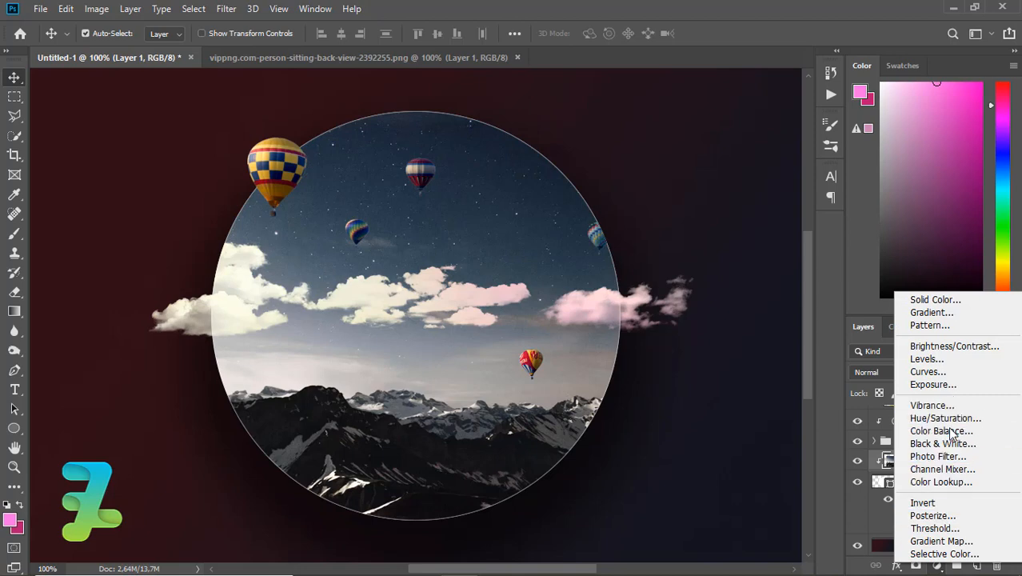
right_click(868, 461)
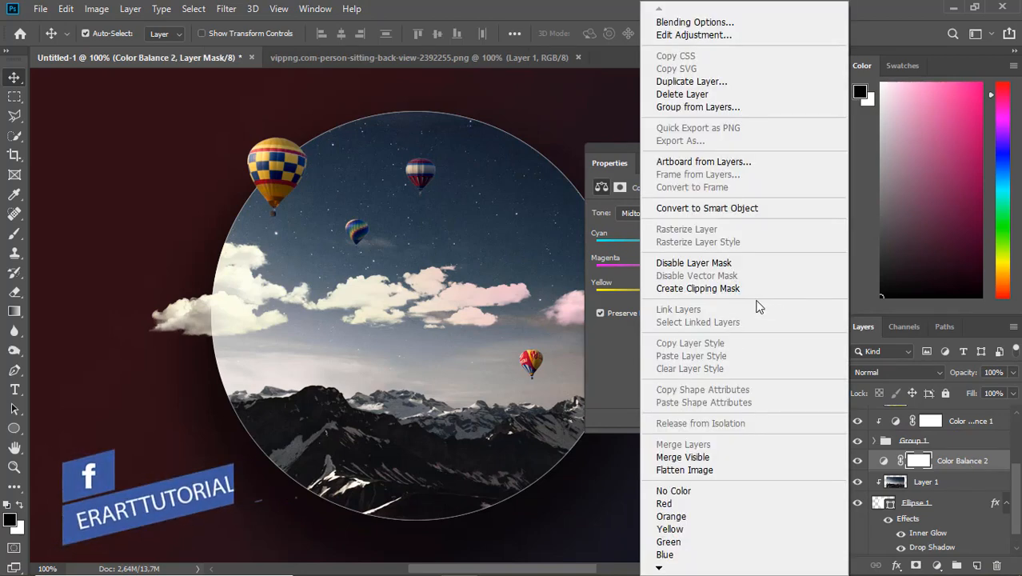
click(747, 285)
Step: Set the landscape's Color Balance midtones to -14 on the Magenta–Green scale
drag(663, 273, 652, 276)
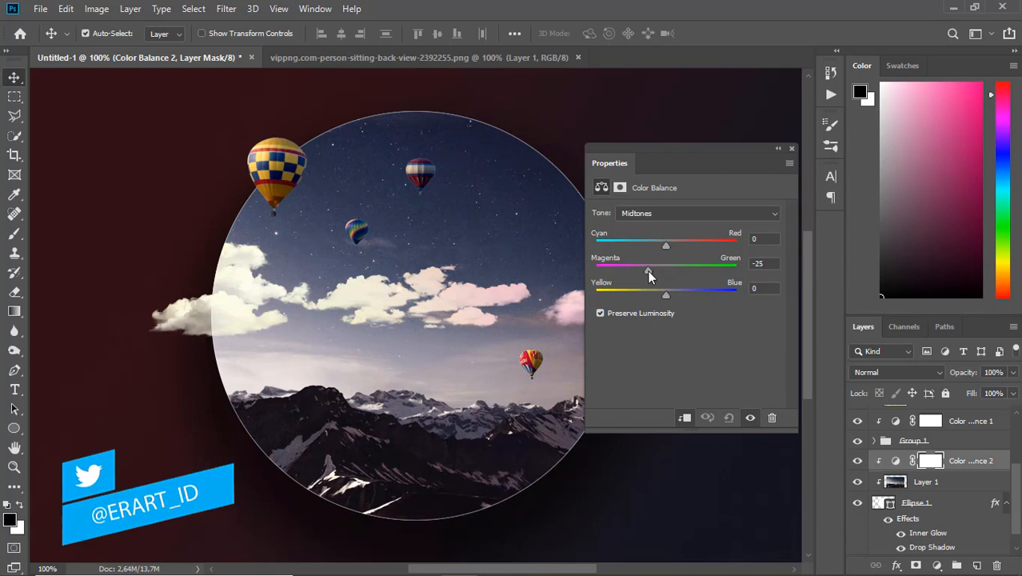
drag(649, 273, 655, 270)
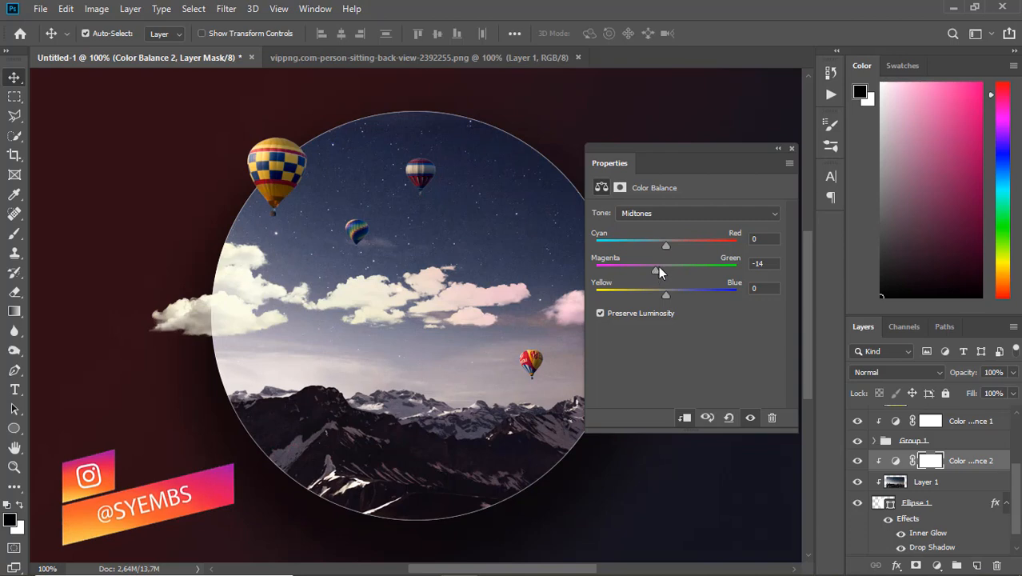
click(778, 149)
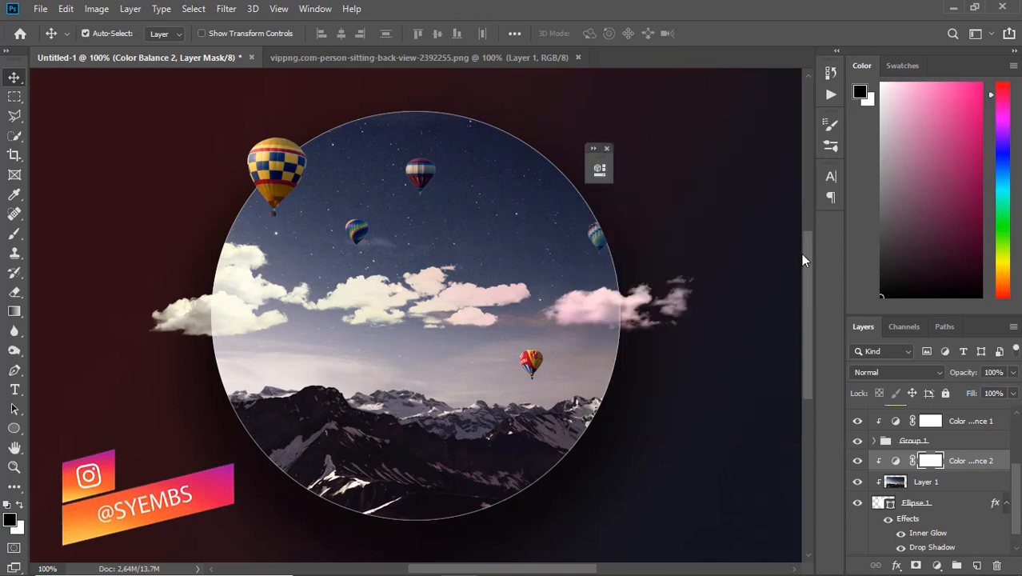
Step: Copy the seated child cutout from the vippng picture into the composition and close the source picture
click(353, 58)
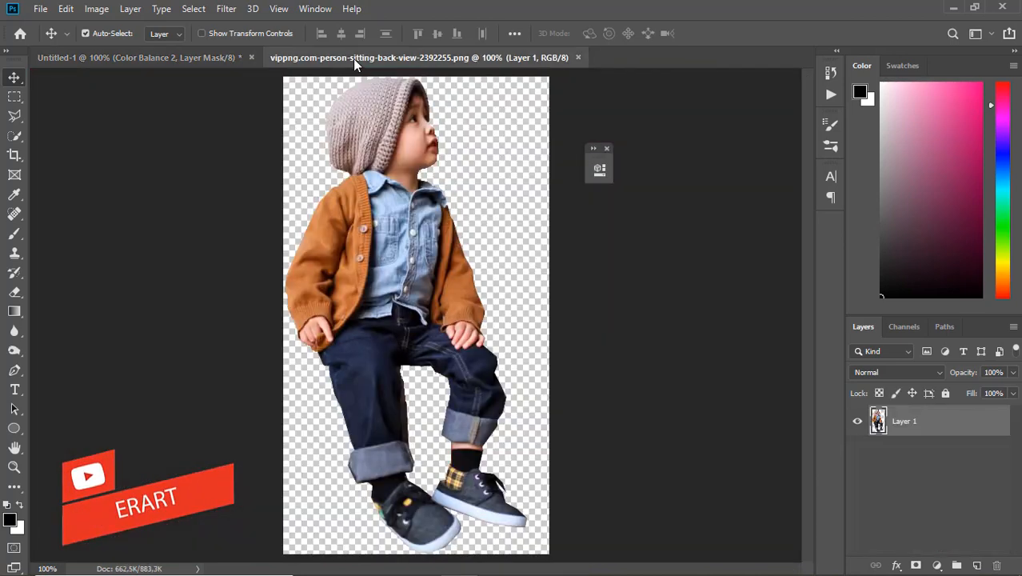
right_click(352, 58)
click(370, 121)
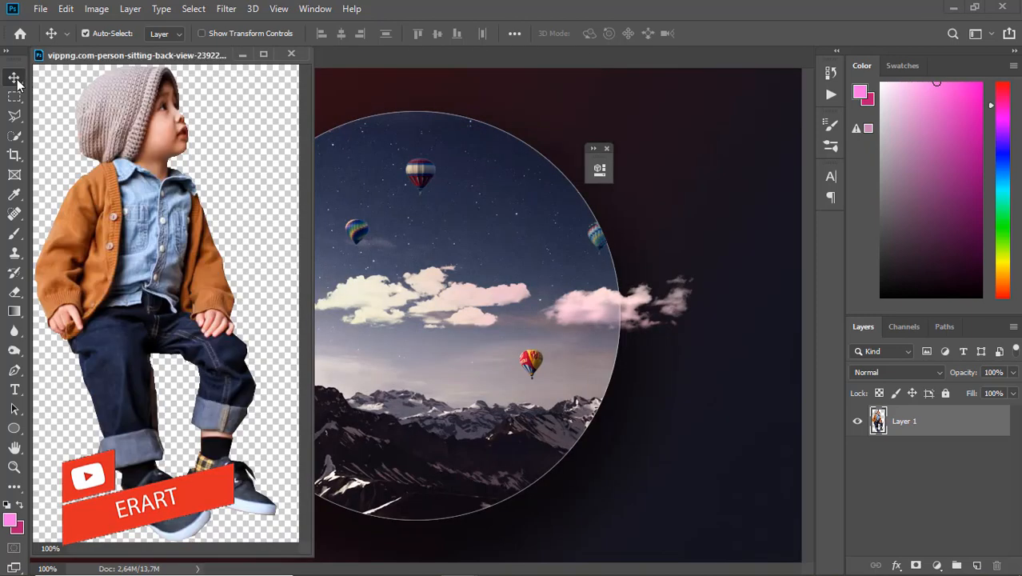
drag(128, 249, 442, 466)
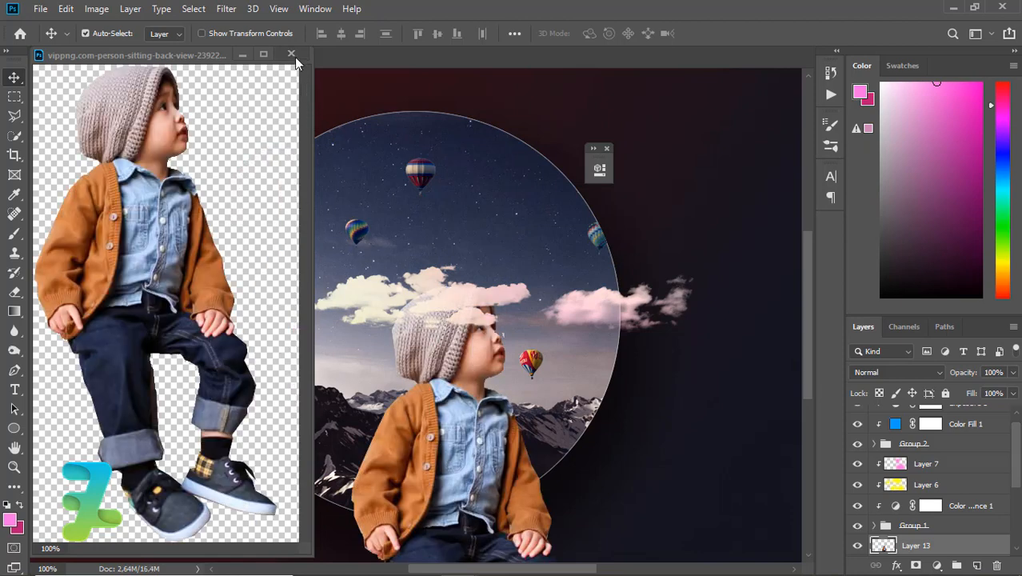
click(292, 55)
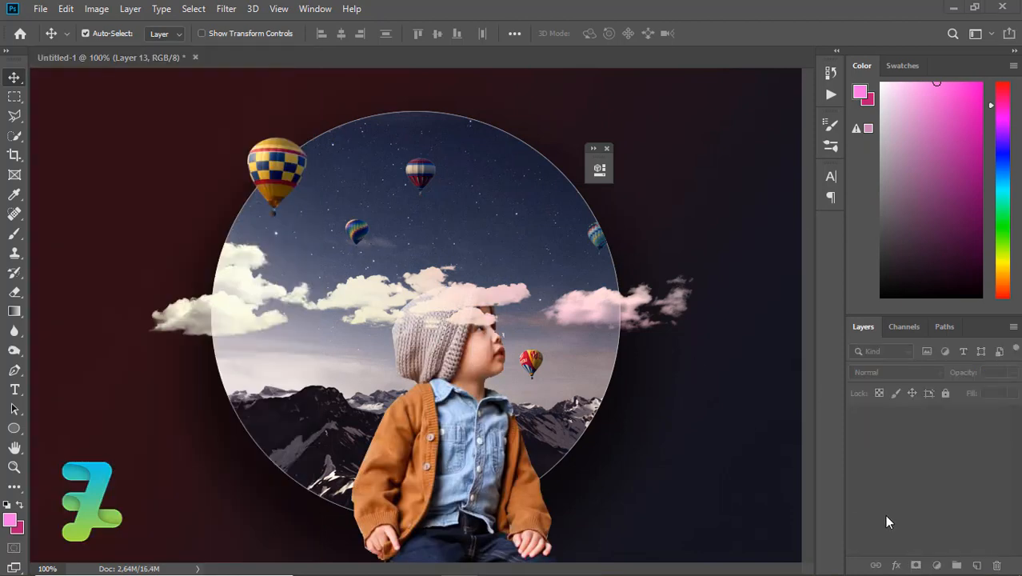
Step: Bring the child's layer to the front and scale it down so the child sits on the circle's lower edge
drag(882, 546, 888, 411)
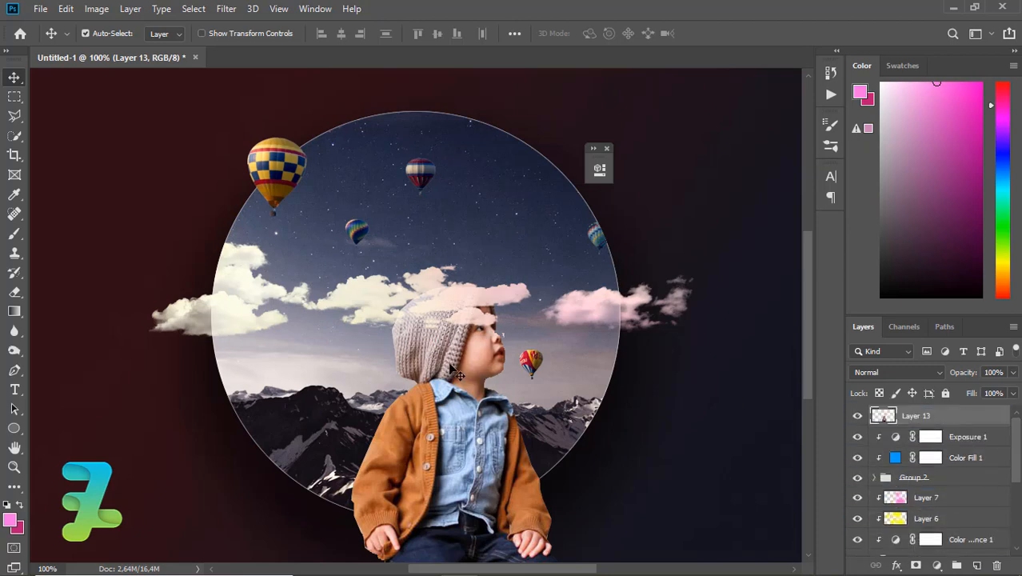
key(ctrl+t)
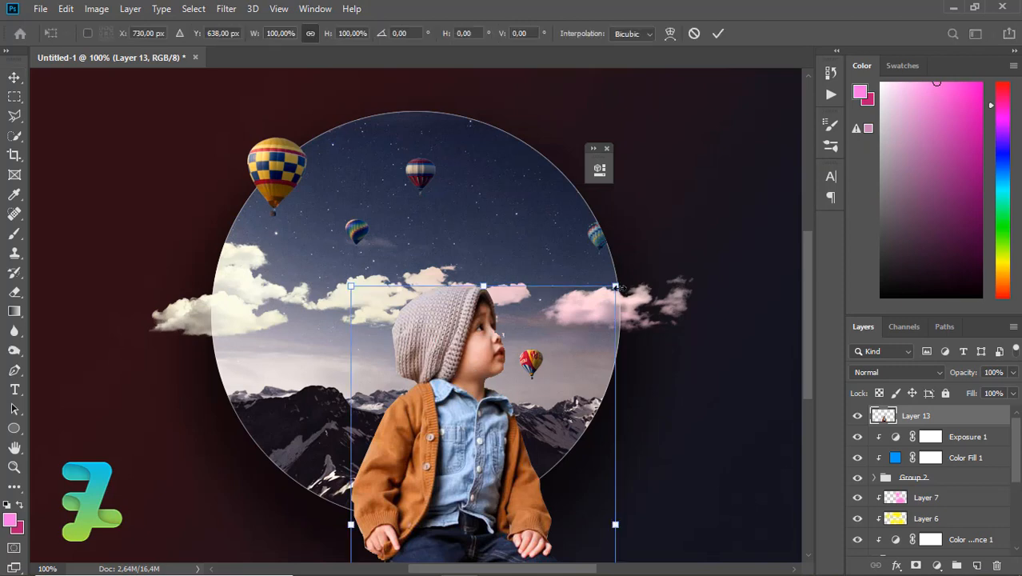
drag(621, 288, 477, 440)
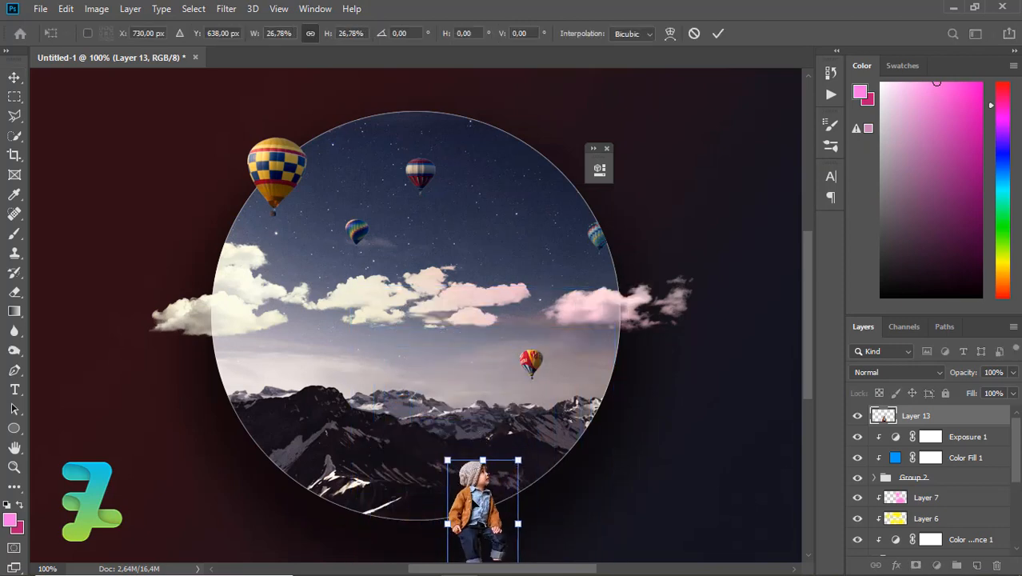
drag(479, 504, 414, 489)
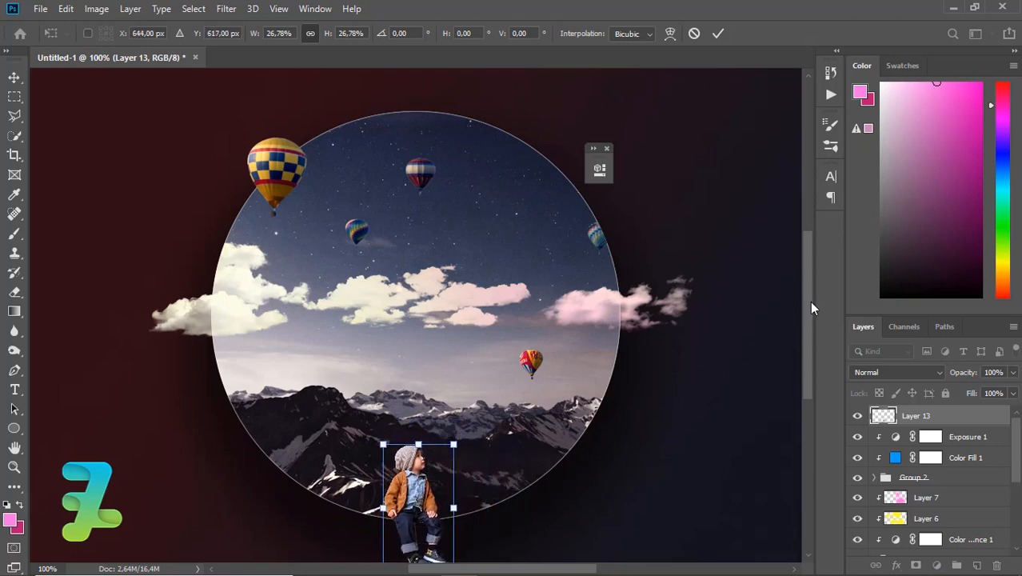
scroll(809, 308, down, 3)
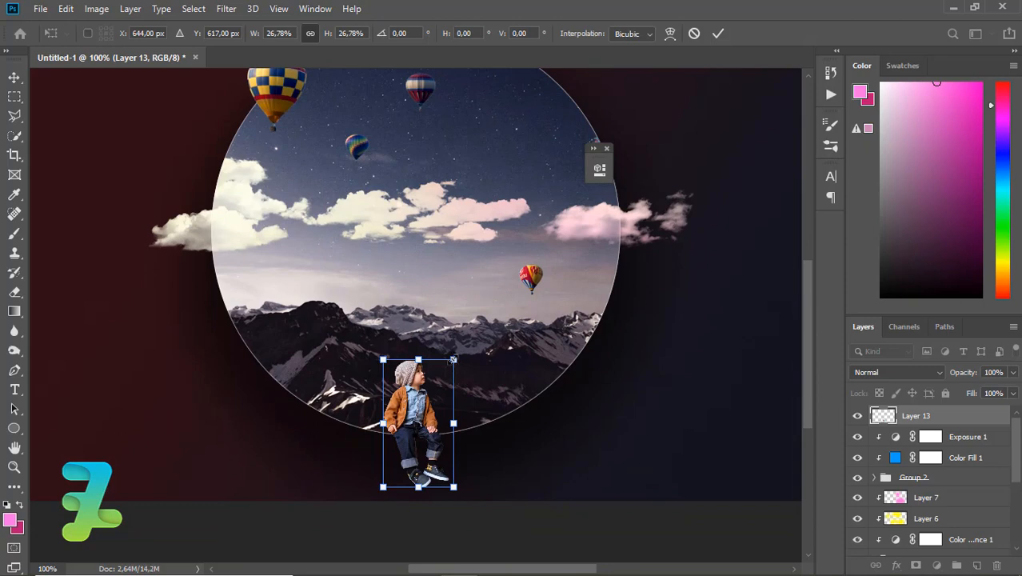
drag(459, 354, 499, 332)
drag(424, 417, 430, 409)
key(Return)
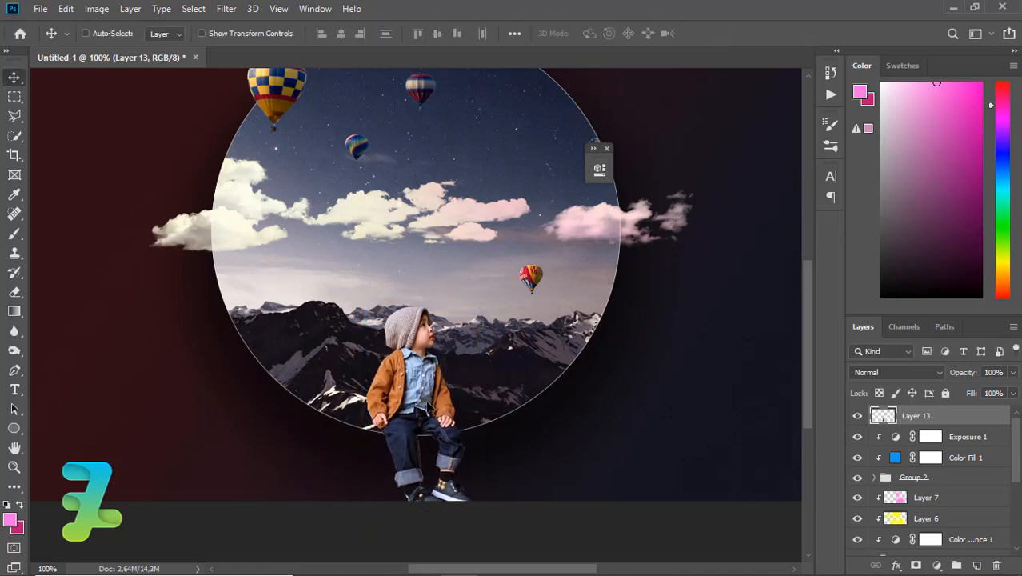
Step: Group all layers from Layer 13 down to Ellipse 1, leaving out the background
key(ctrl+minus)
key(ctrl+minus)
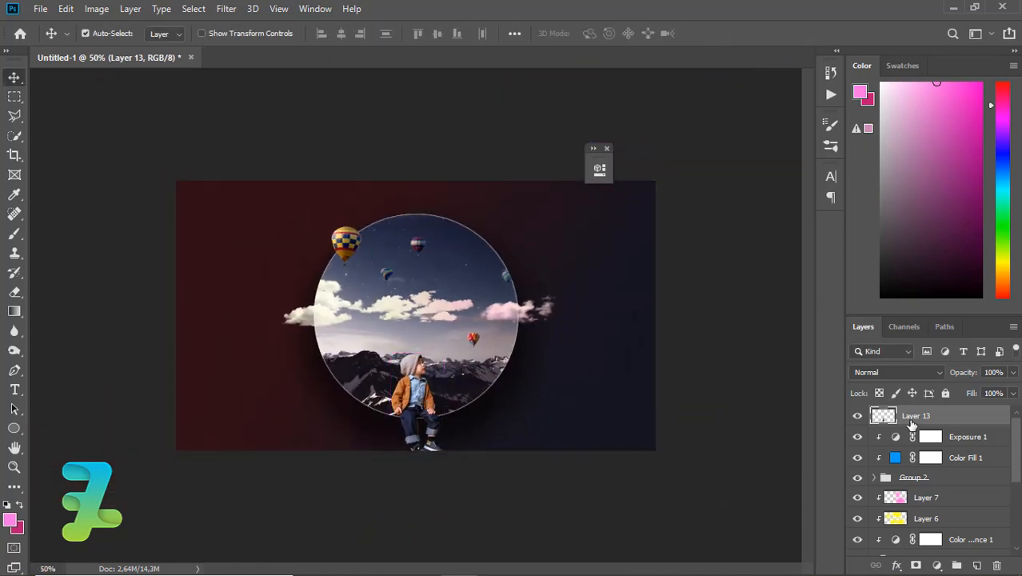
scroll(958, 486, down, 5)
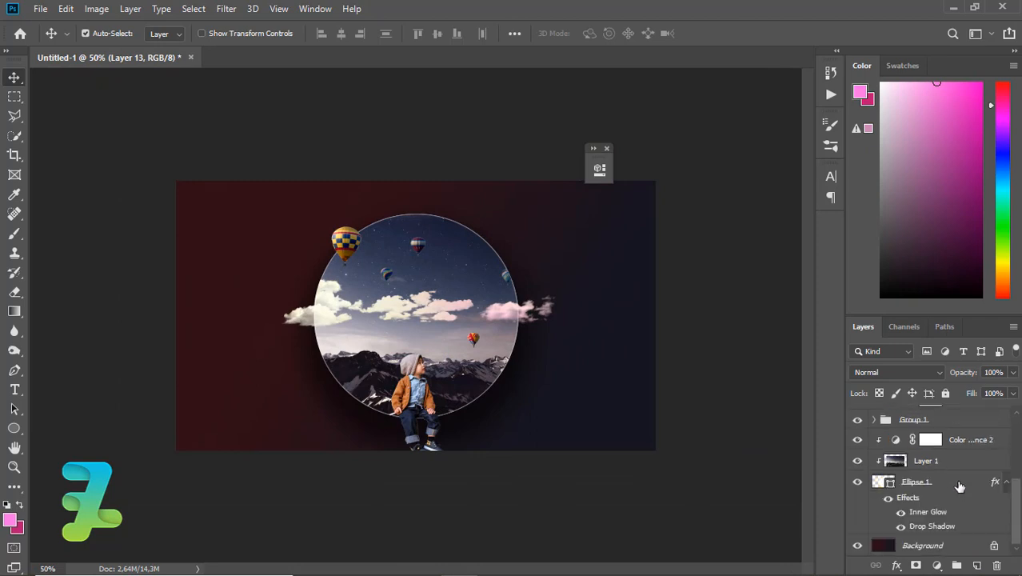
shift+click(958, 483)
key(ctrl+g)
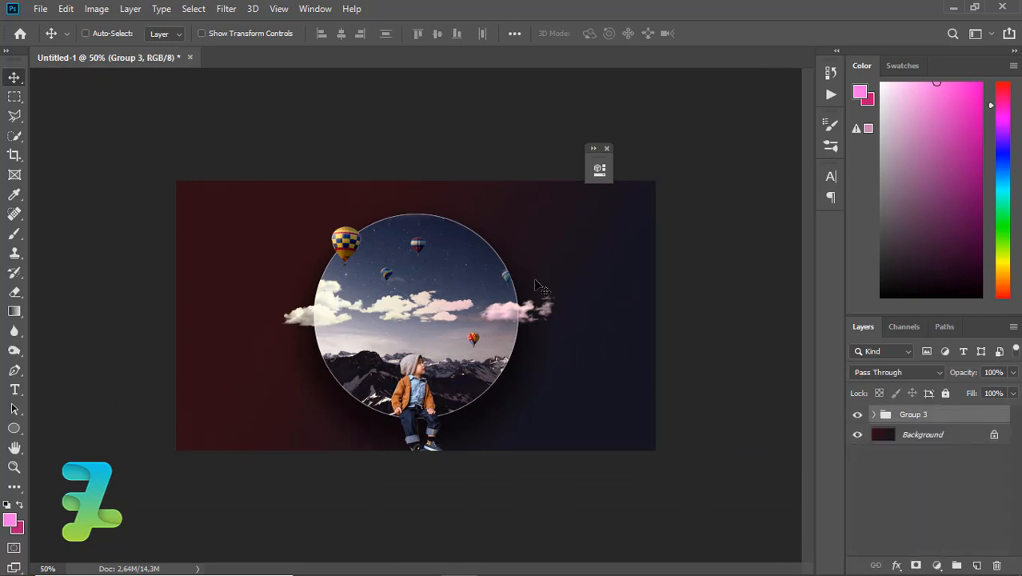
Step: Try to align Group 3 to the canvas centre and shift it slightly downward
key(ctrl+a)
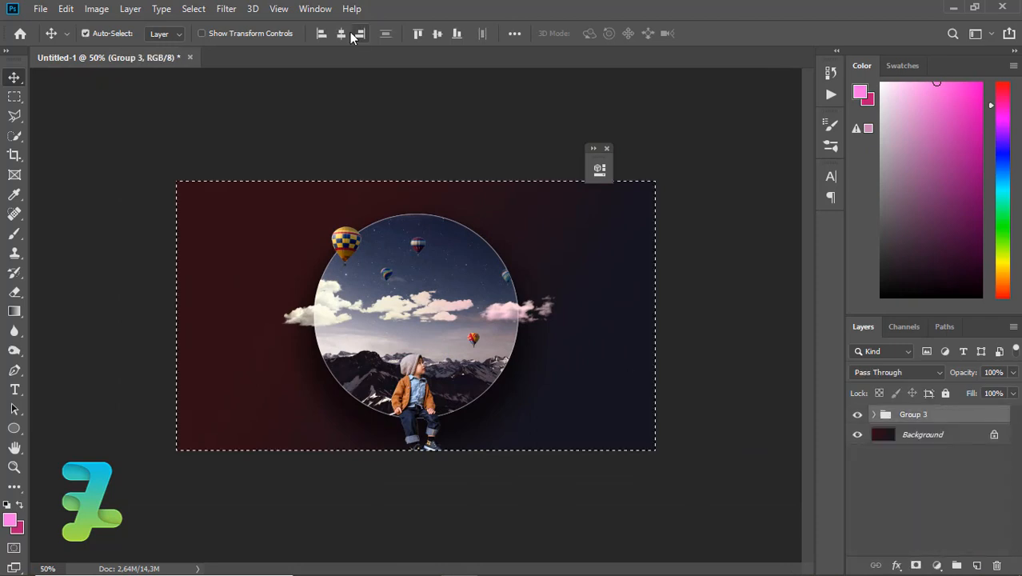
click(437, 33)
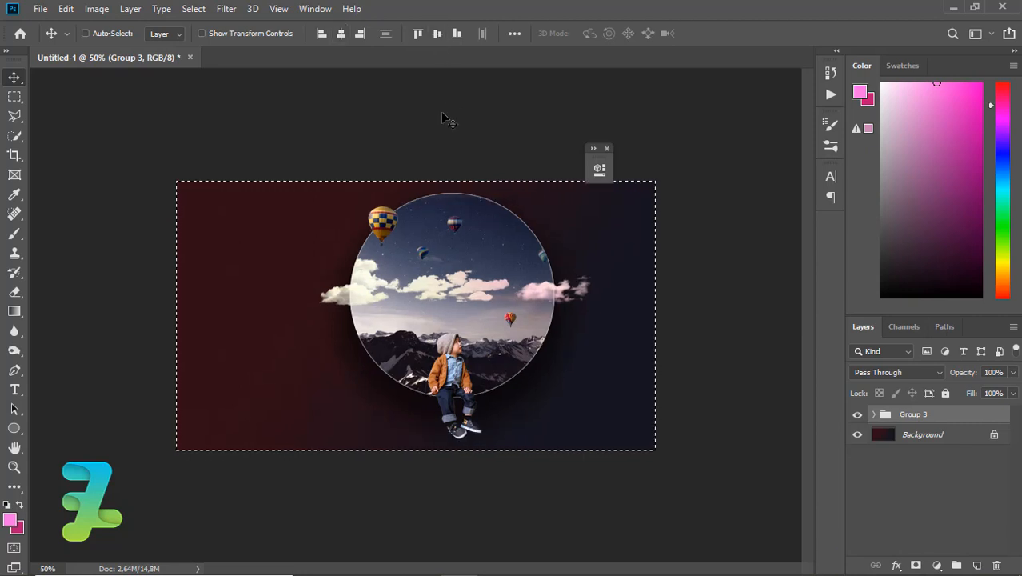
key(ctrl)
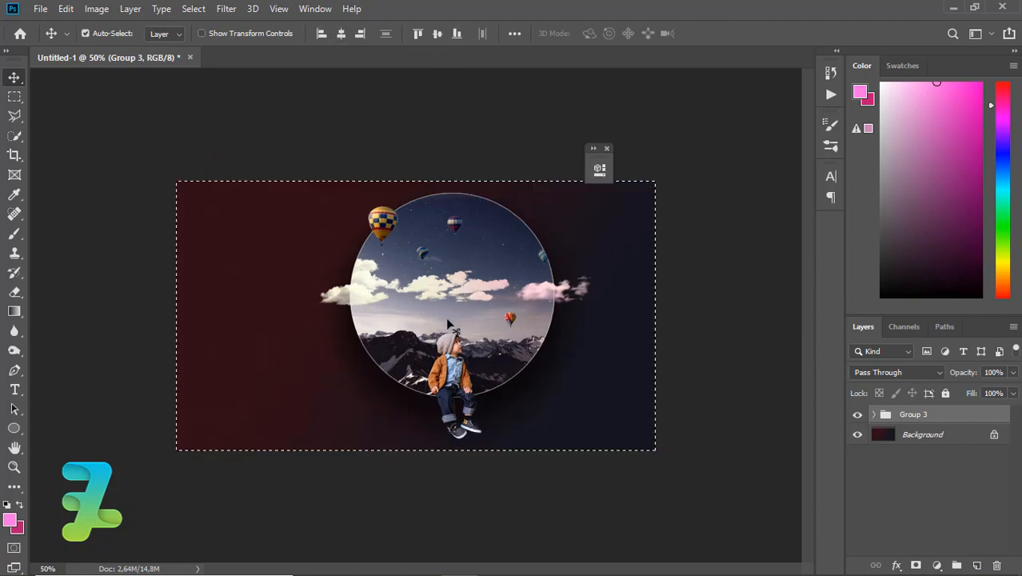
drag(440, 311, 440, 331)
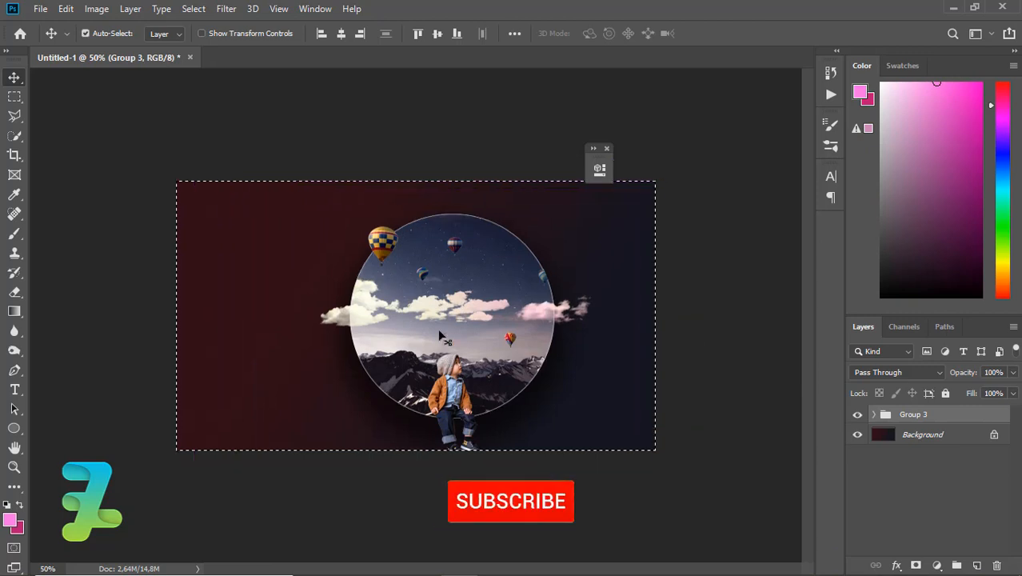
key(ctrl+z)
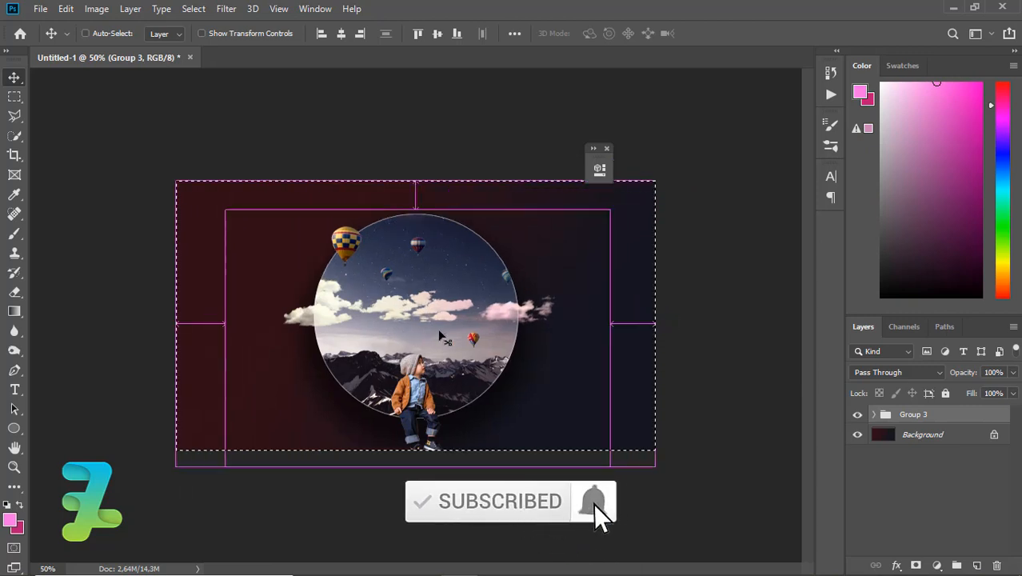
Step: Deselect the canvas and move Group 3 up so the child's feet sit inside the canvas's lower edge
key(ctrl+d)
drag(432, 353, 432, 336)
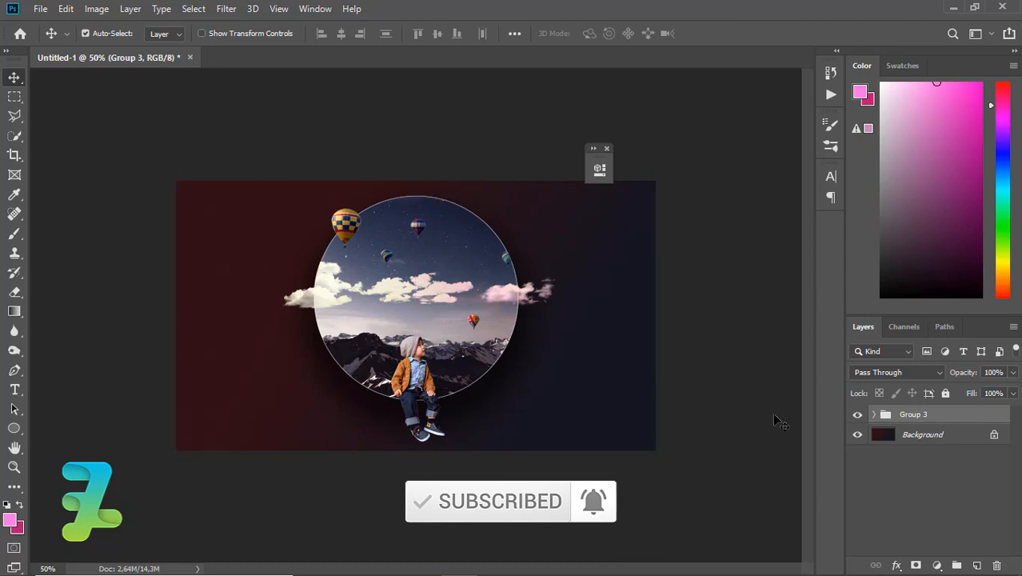
Step: Add an Exposure adjustment above the child's Layer 13 and clip it to that layer
click(422, 383)
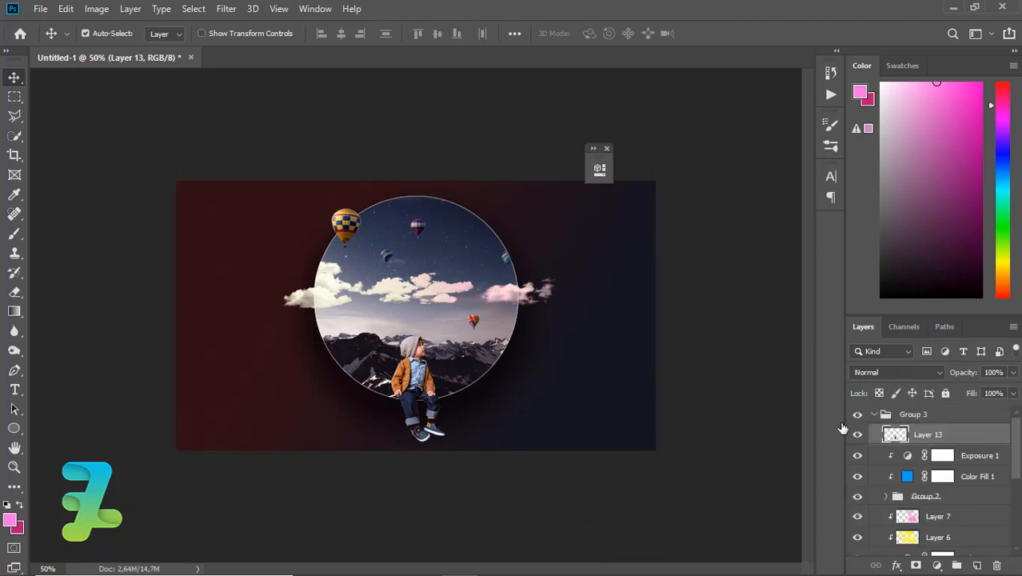
key(ctrl+plus)
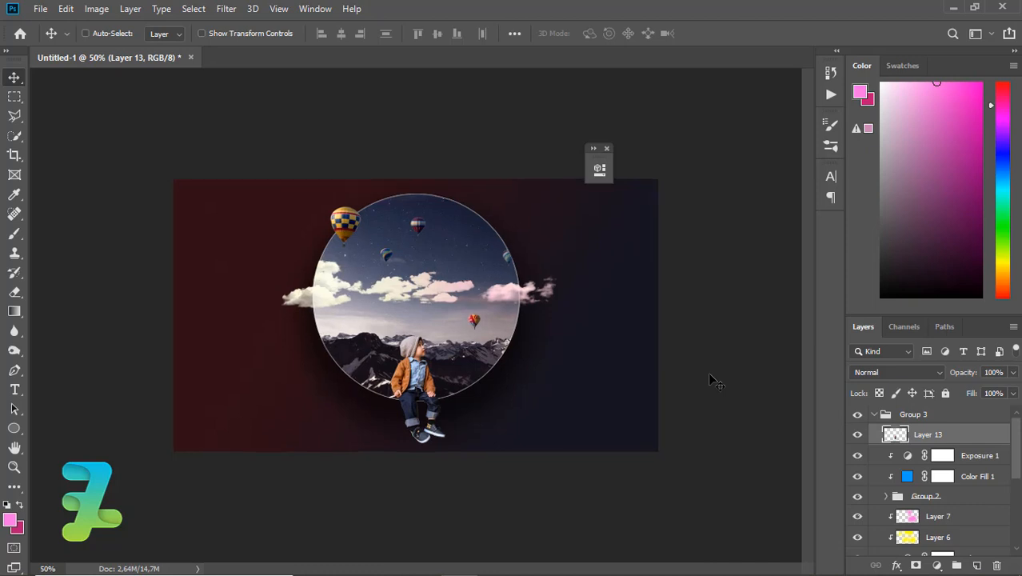
key(ctrl+plus)
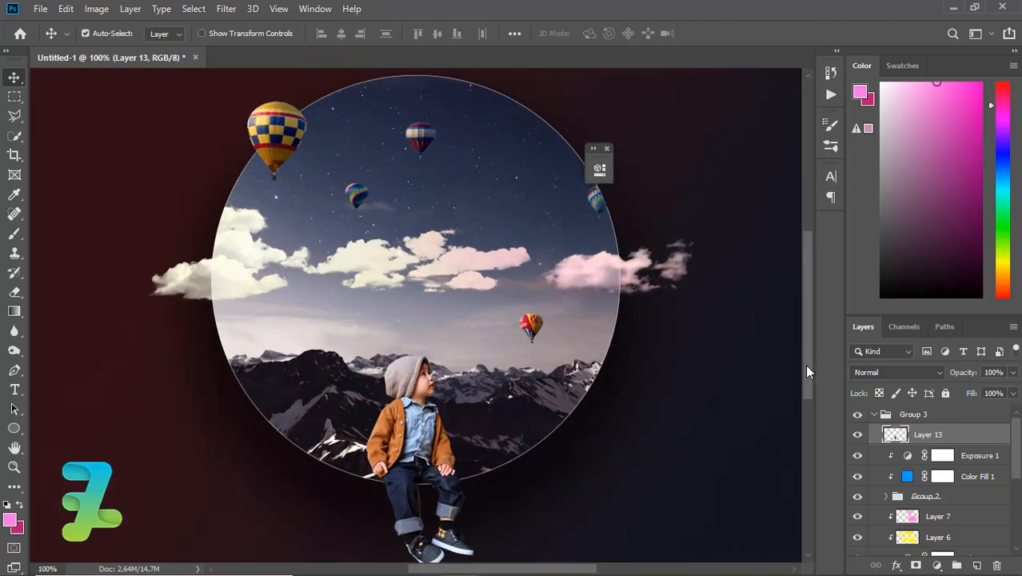
scroll(804, 364, down, 3)
click(937, 565)
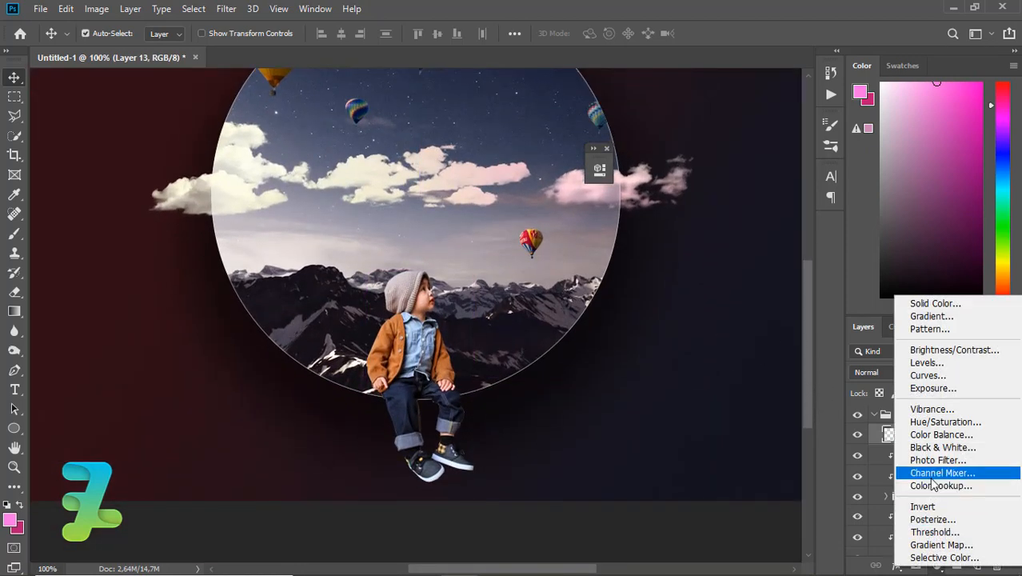
click(920, 389)
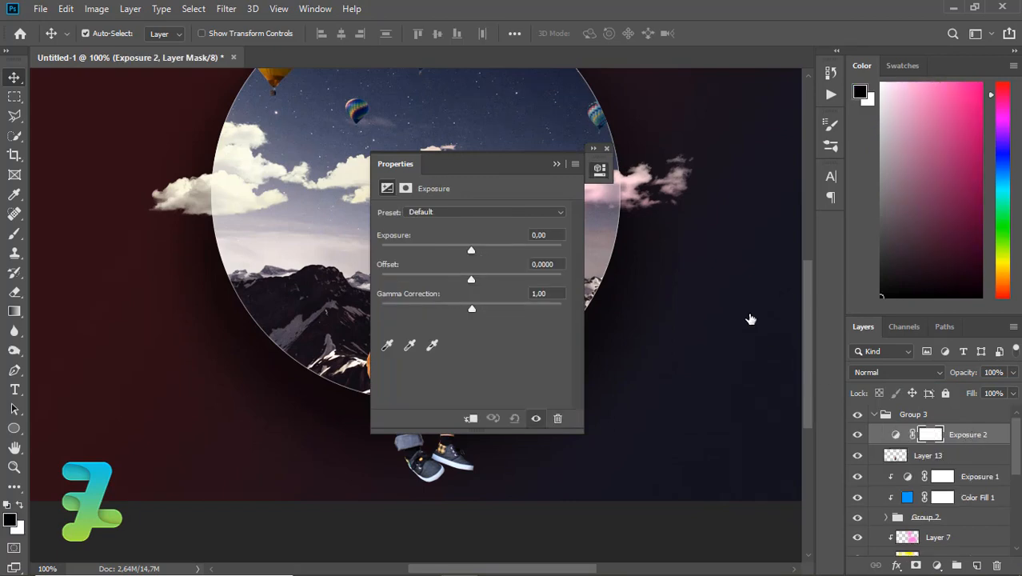
right_click(966, 434)
click(832, 289)
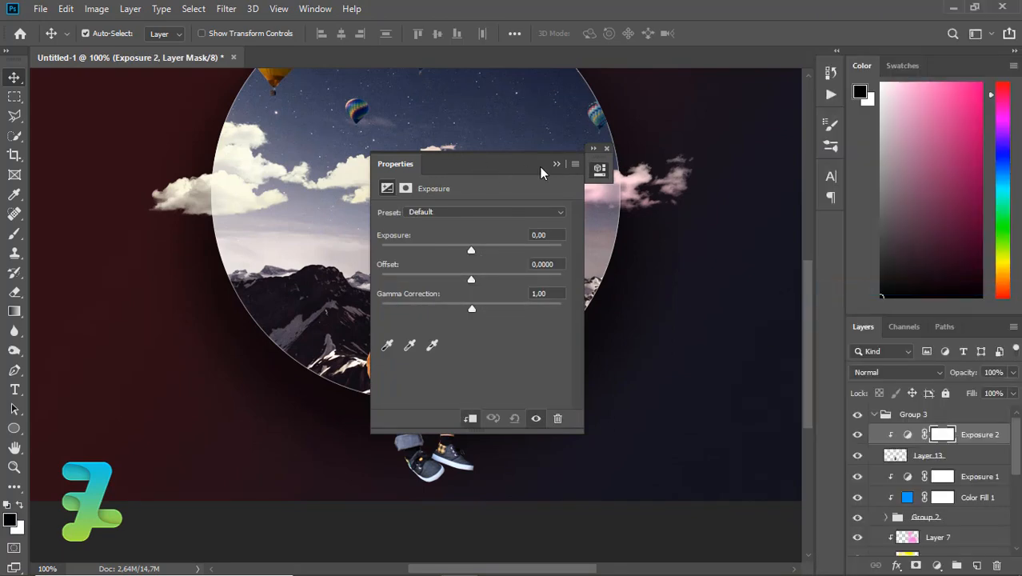
Step: Set the child's Exposure adjustment to exposure -0.50, offset -0.0125 and gamma correction 0.95
drag(540, 166, 653, 169)
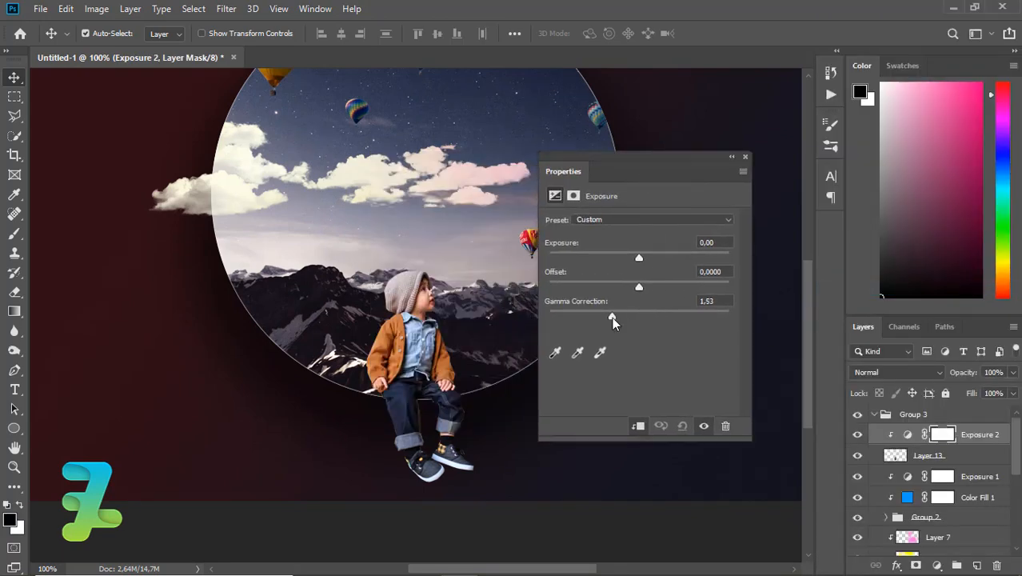
drag(612, 317, 645, 261)
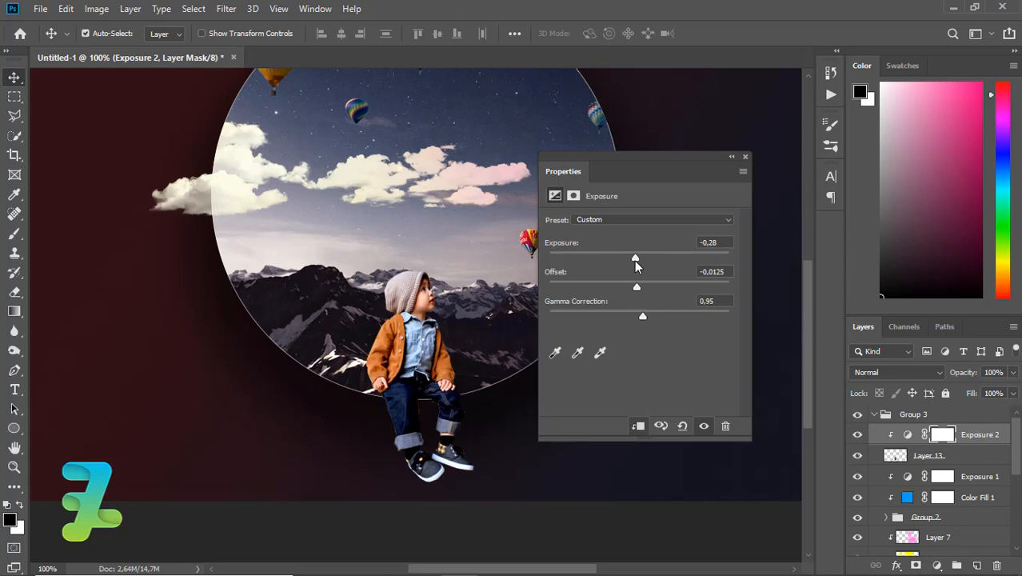
drag(632, 260, 630, 259)
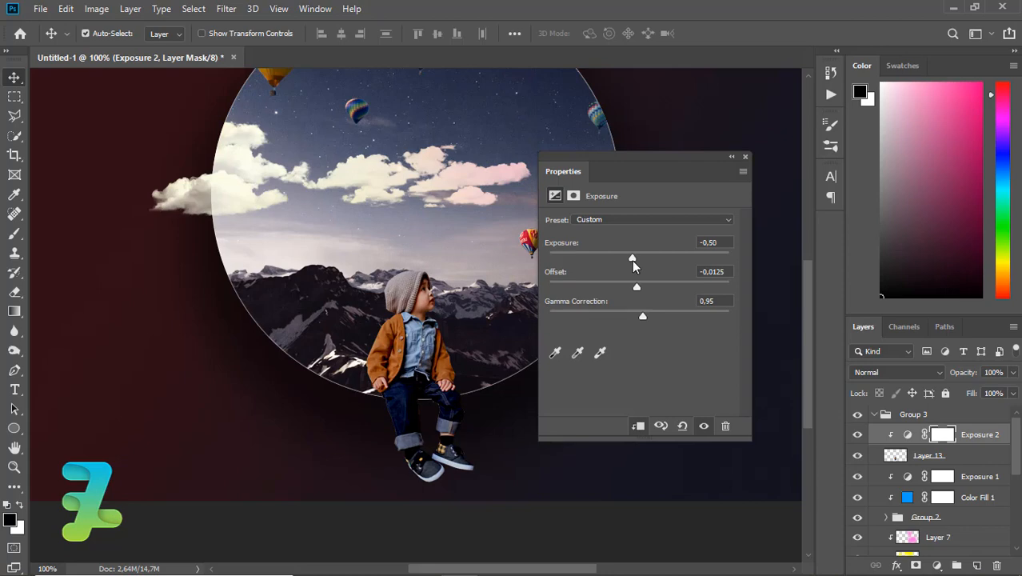
click(731, 156)
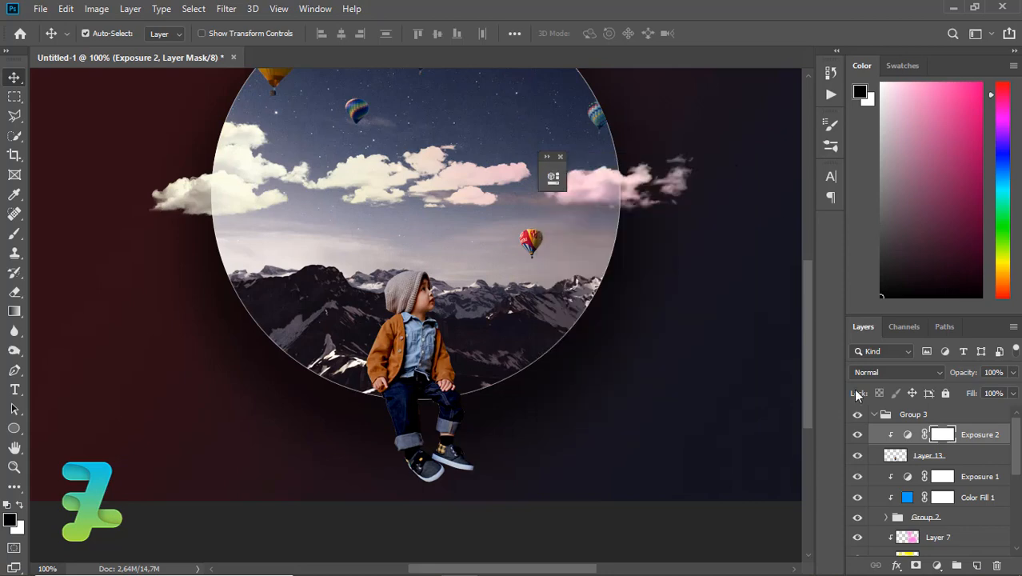
Step: Add a Vibrance adjustment clipped to the child's layer, with vibrance +47 and saturation -39
click(937, 565)
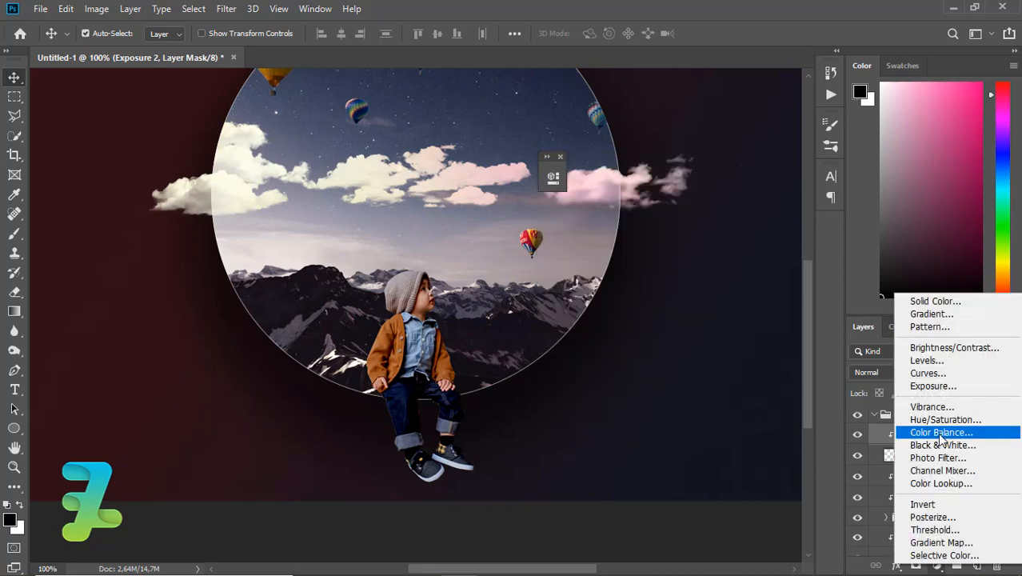
click(932, 385)
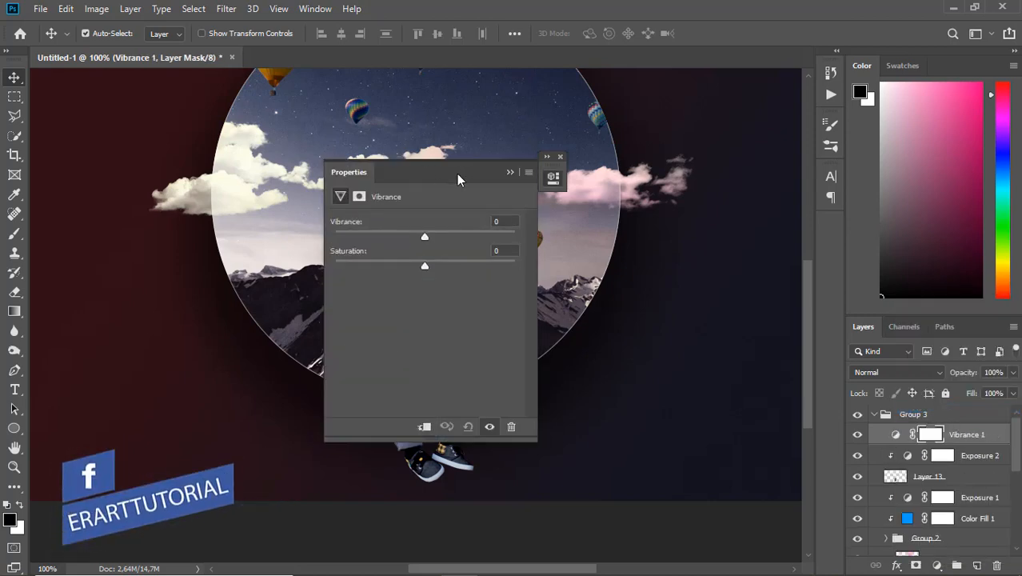
drag(457, 173, 667, 209)
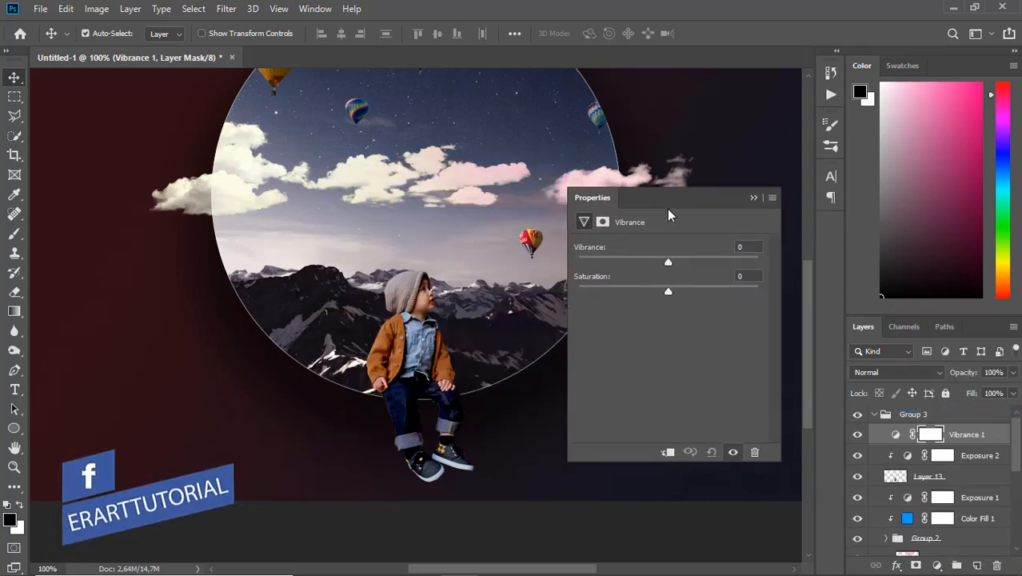
click(687, 294)
drag(688, 293, 662, 293)
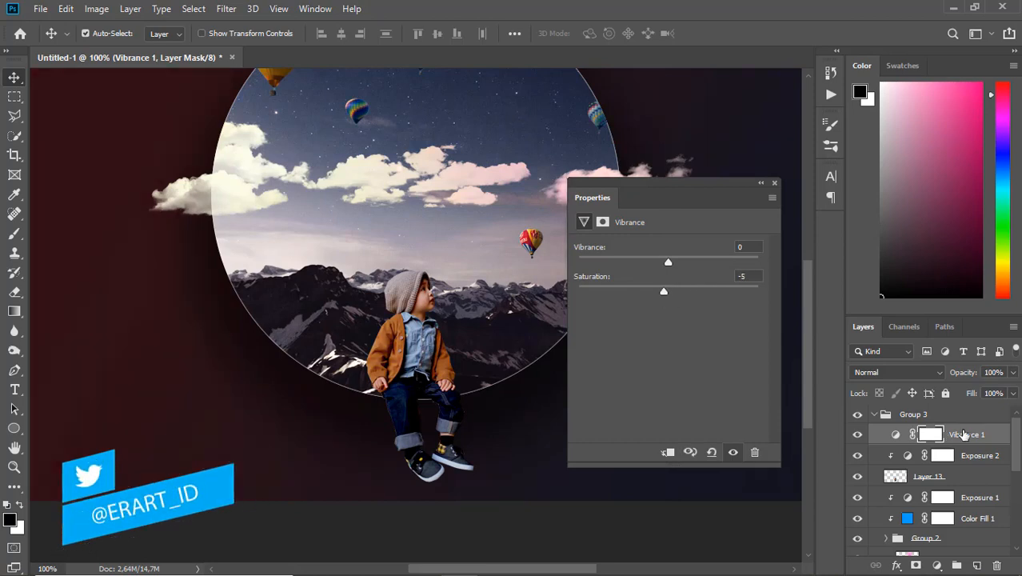
right_click(970, 434)
click(800, 288)
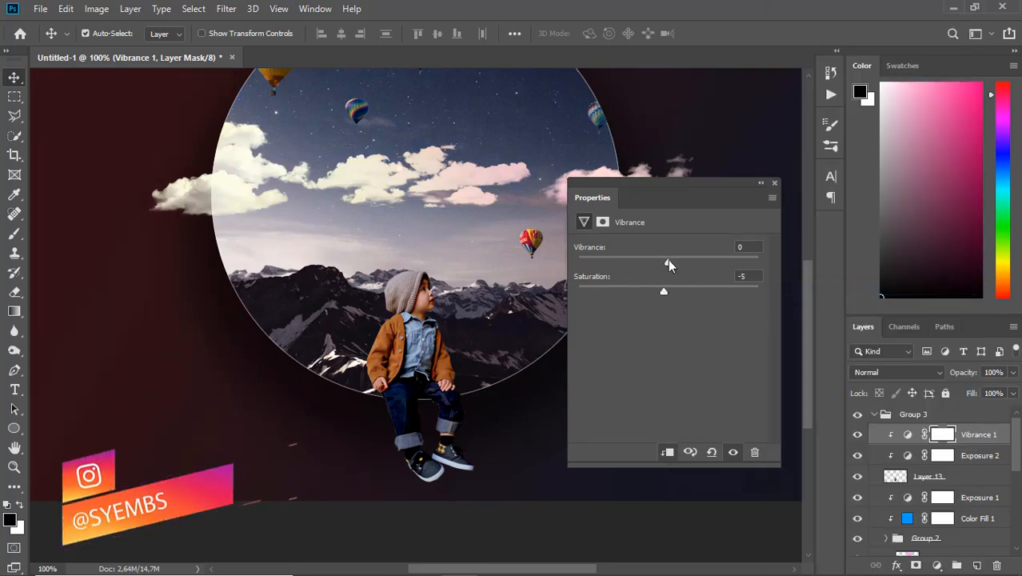
drag(667, 262, 632, 295)
click(685, 263)
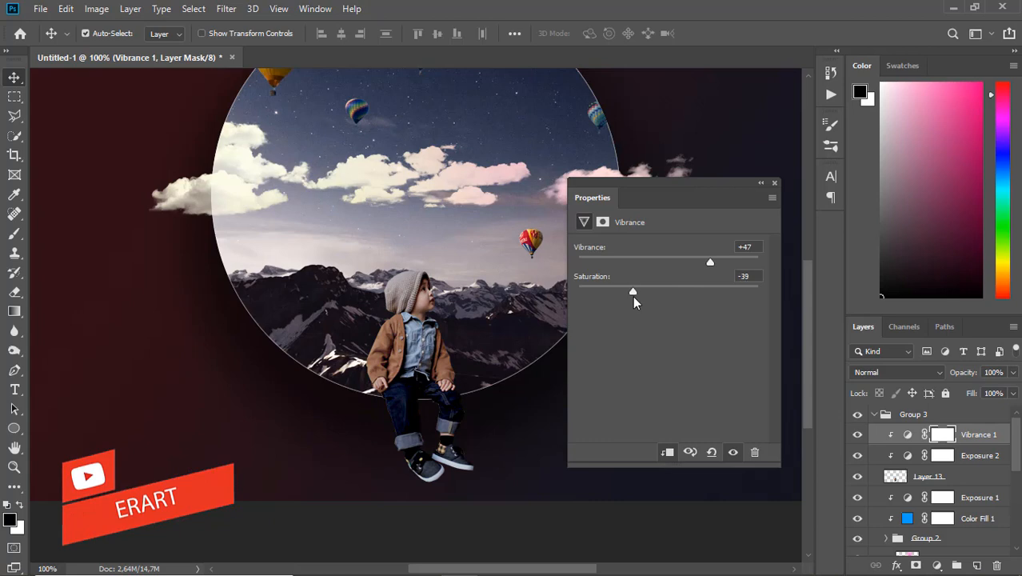
click(774, 183)
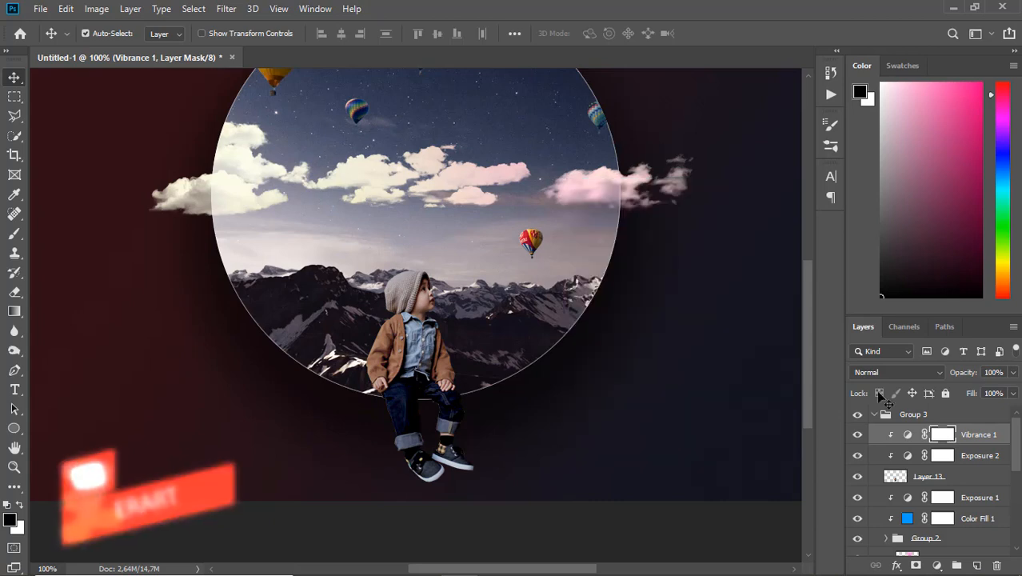
Step: Try a Levels adjustment clipped to the child's layer with a shadow input of 30, and delete that adjustment
click(941, 568)
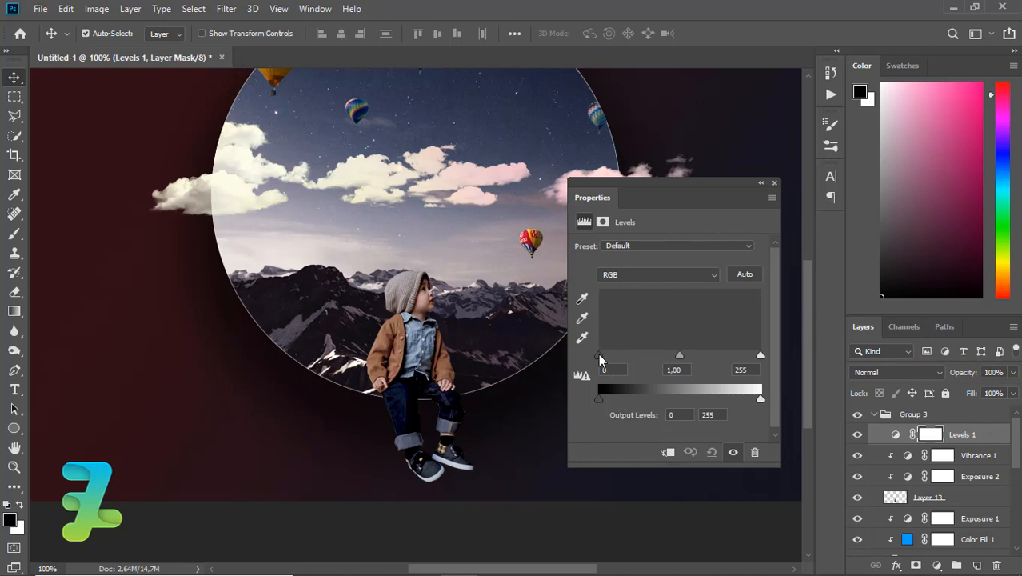
drag(601, 359, 623, 353)
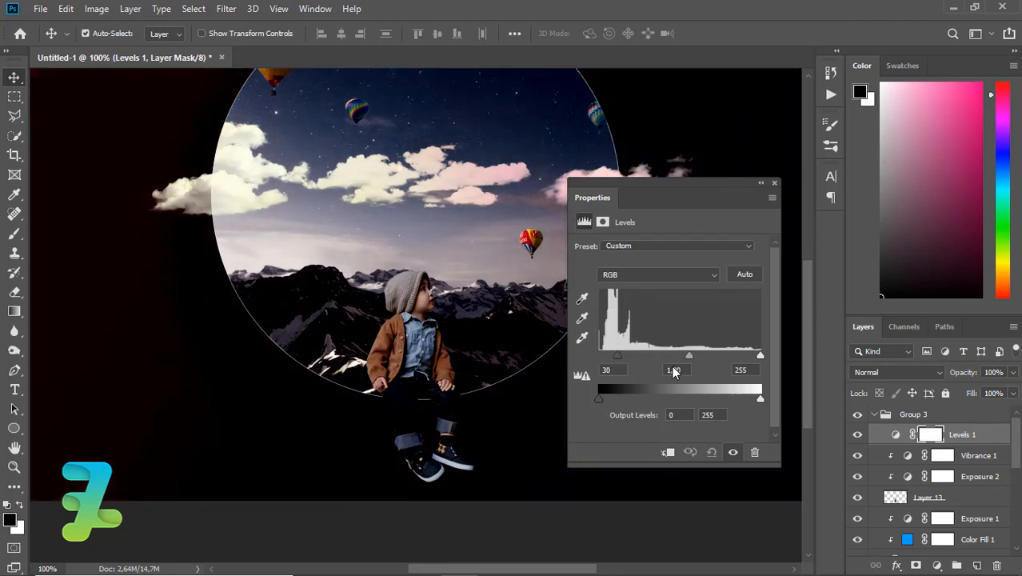
right_click(988, 434)
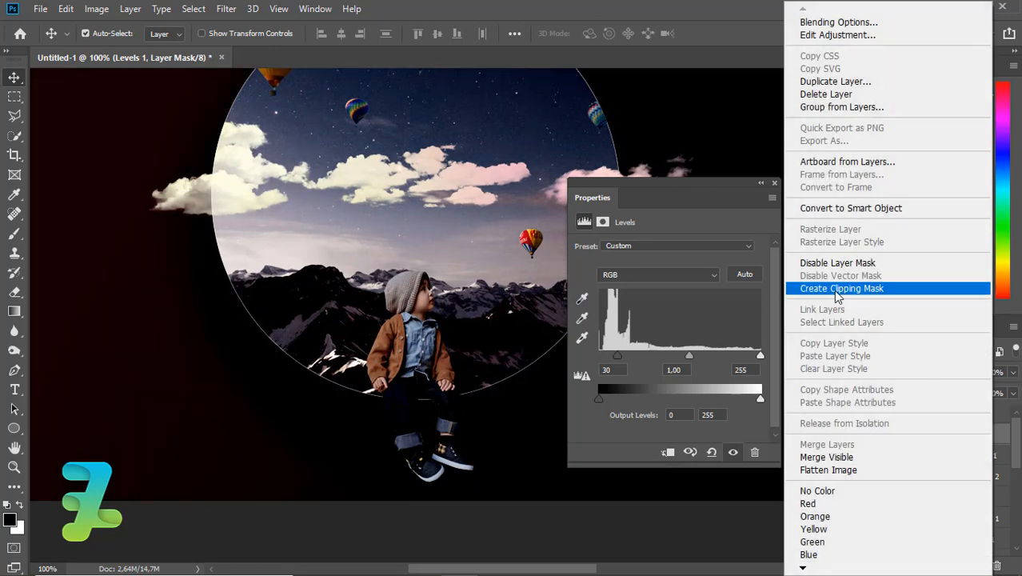
click(836, 289)
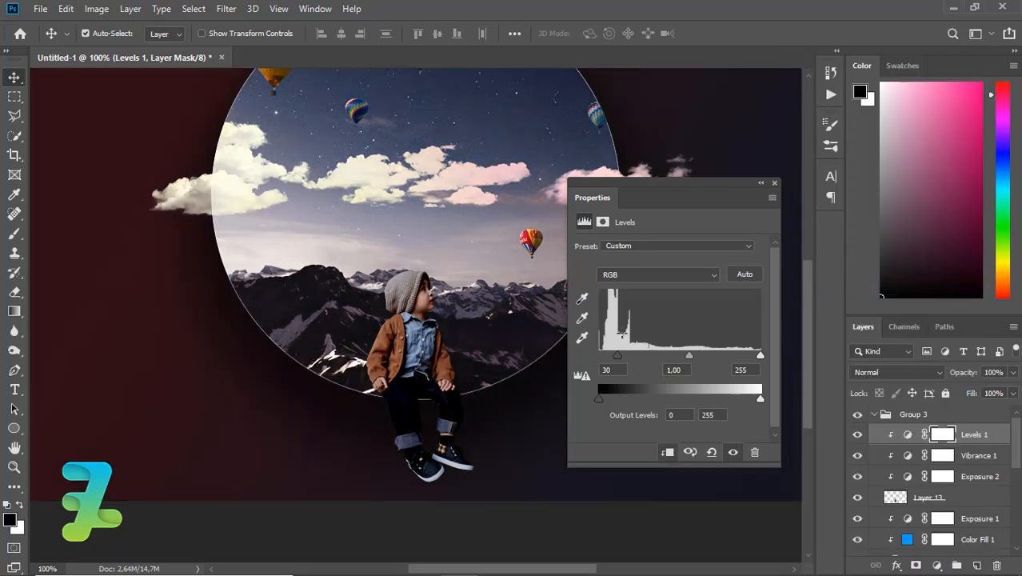
drag(617, 355, 596, 355)
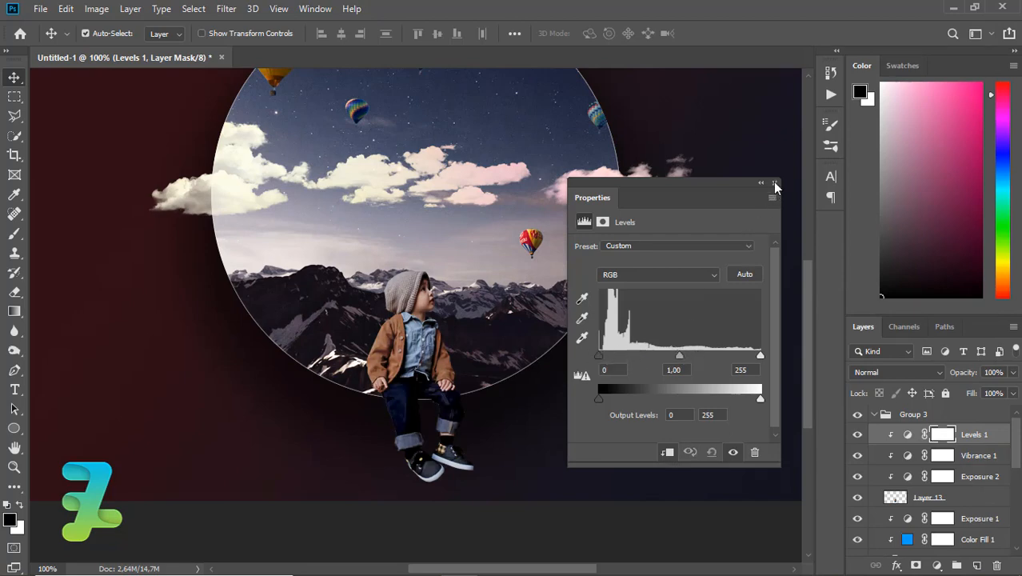
click(773, 184)
click(932, 455)
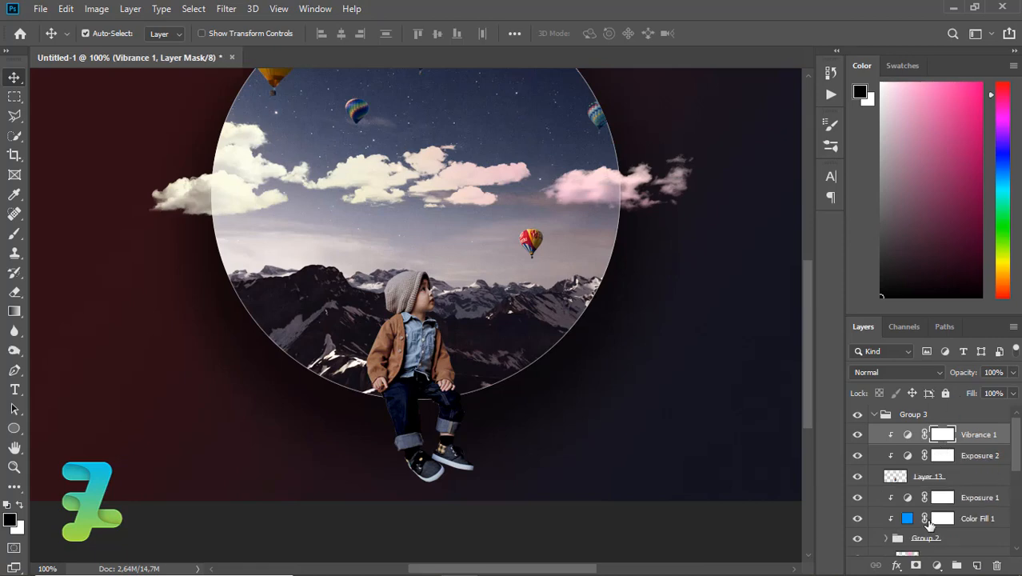
Step: Add a Brightness/Contrast adjustment clipped to the child's layer and set its brightness to 56
click(937, 566)
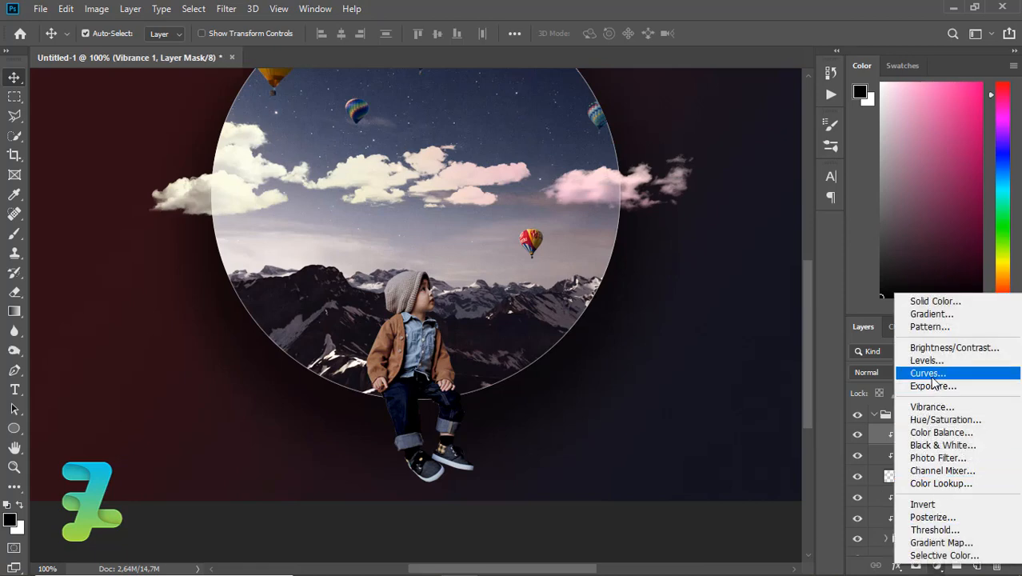
click(934, 349)
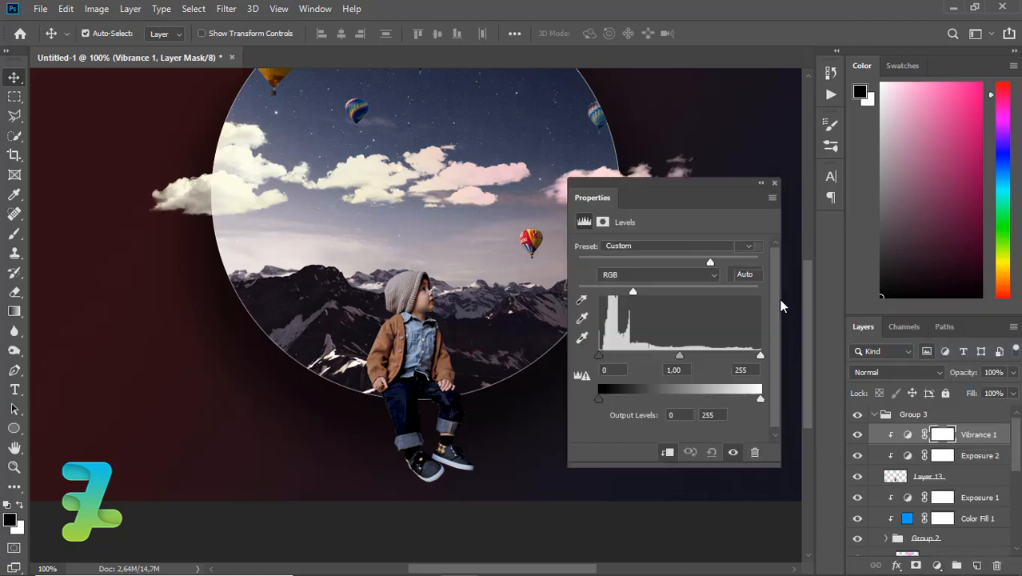
drag(669, 288, 685, 290)
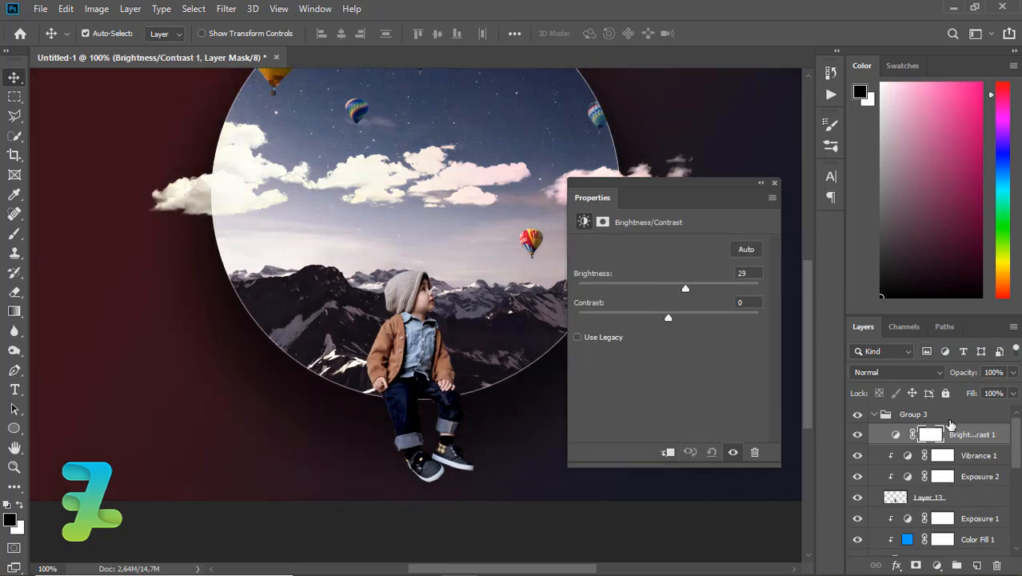
right_click(968, 435)
click(842, 298)
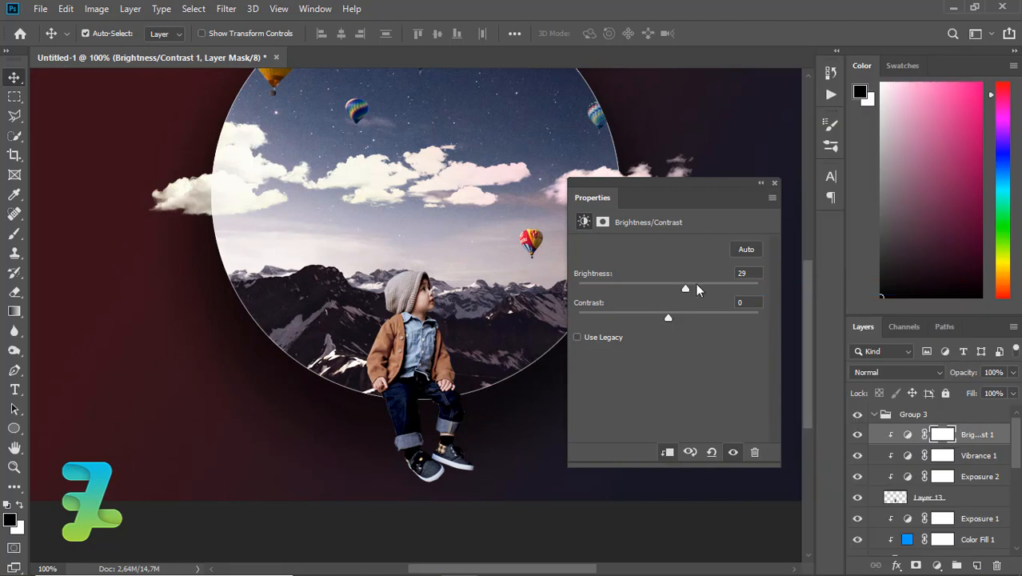
drag(688, 287, 697, 287)
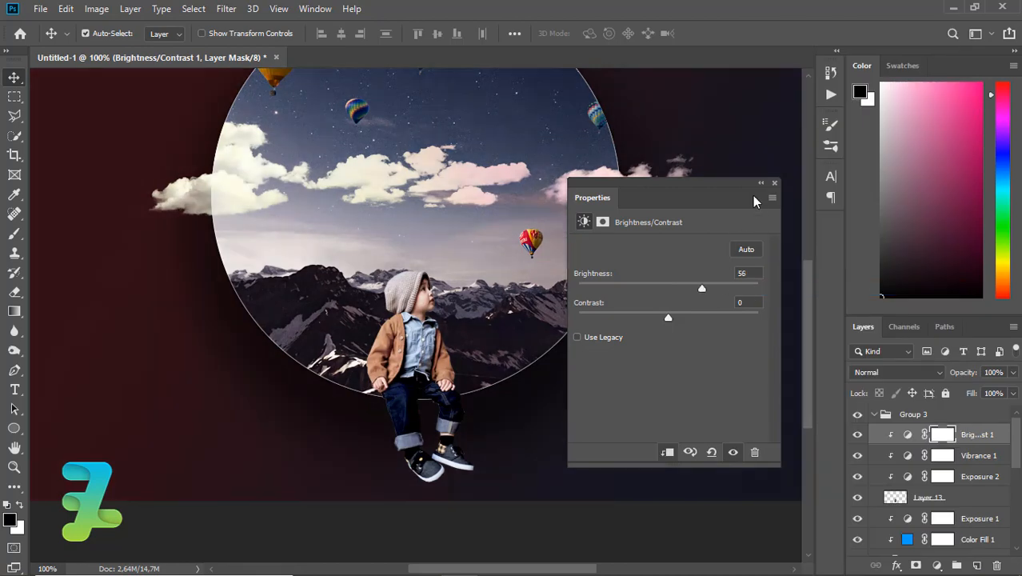
drag(668, 318, 656, 318)
click(760, 183)
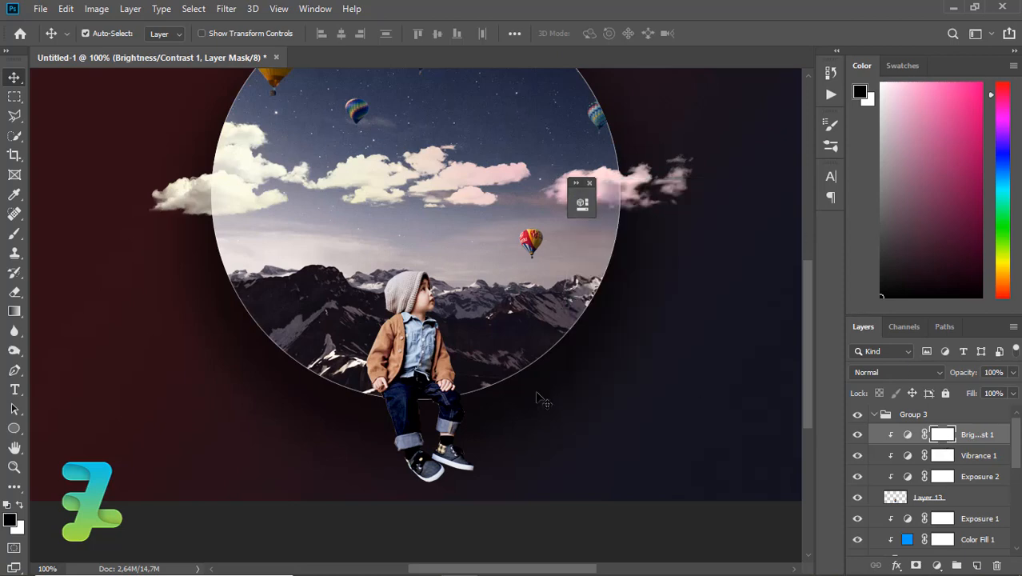
Step: Paint black on the Brightness/Contrast mask over the child's jacket and legs with a 60 px soft brush
click(11, 234)
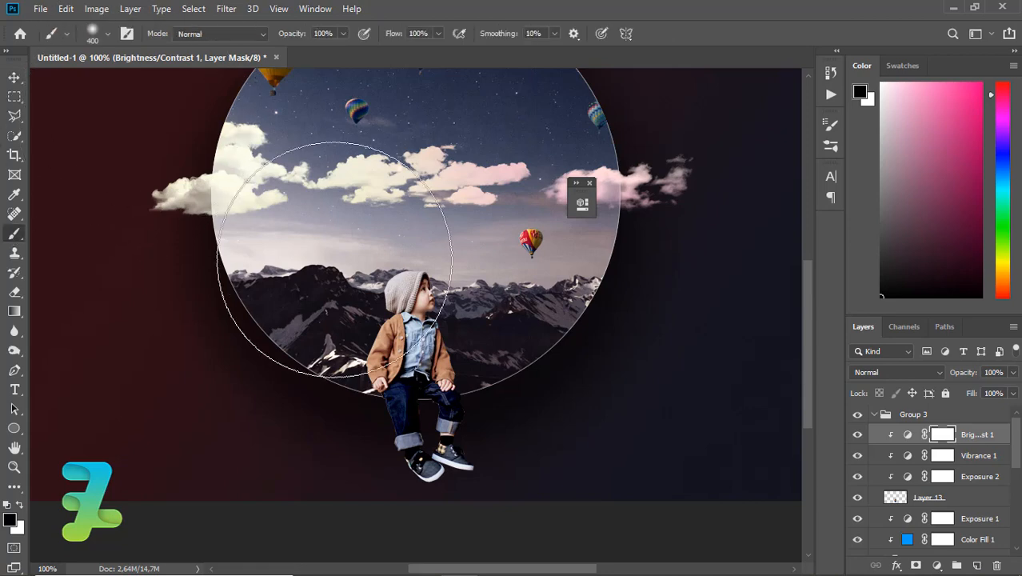
key(bracketleft)
key(bracketleft)
key(bracketleft)
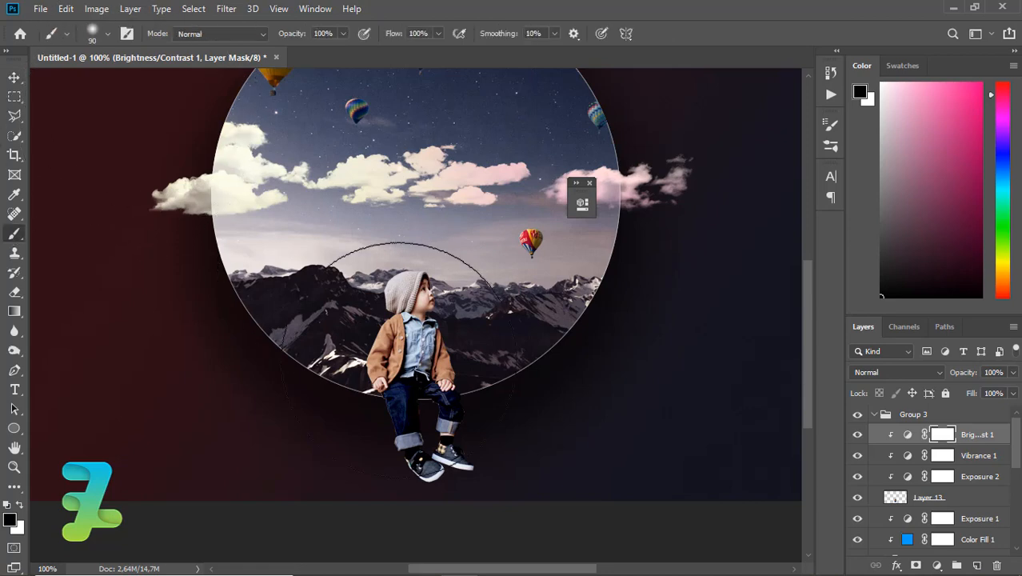
key(bracketleft)
mouse_move(409, 350)
mouse_down()
mouse_move(405, 291)
mouse_move(415, 304)
mouse_move(411, 297)
mouse_move(407, 313)
mouse_up()
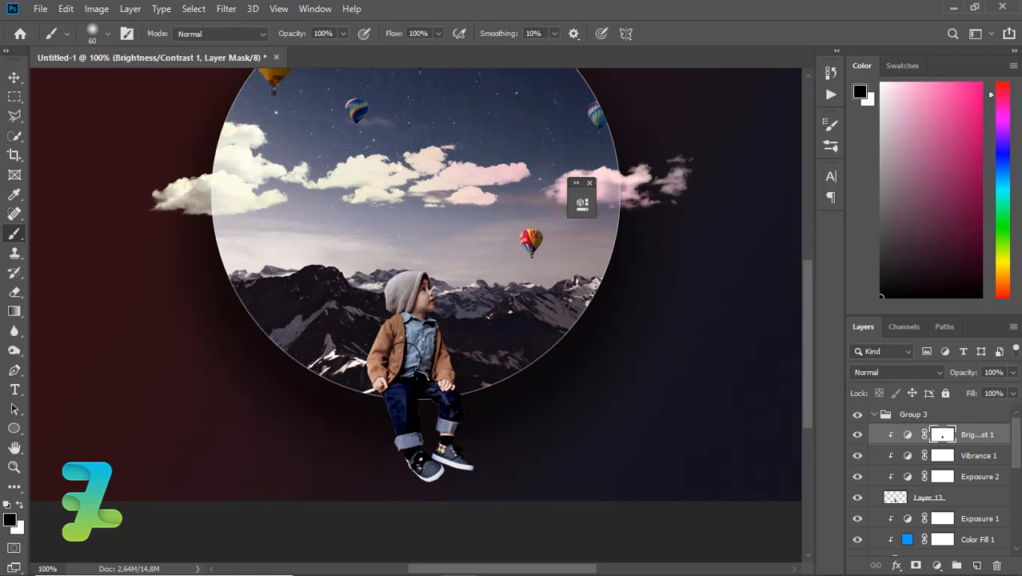
drag(400, 370, 386, 385)
mouse_move(431, 408)
mouse_down()
mouse_move(414, 341)
mouse_move(414, 354)
mouse_move(414, 316)
mouse_up()
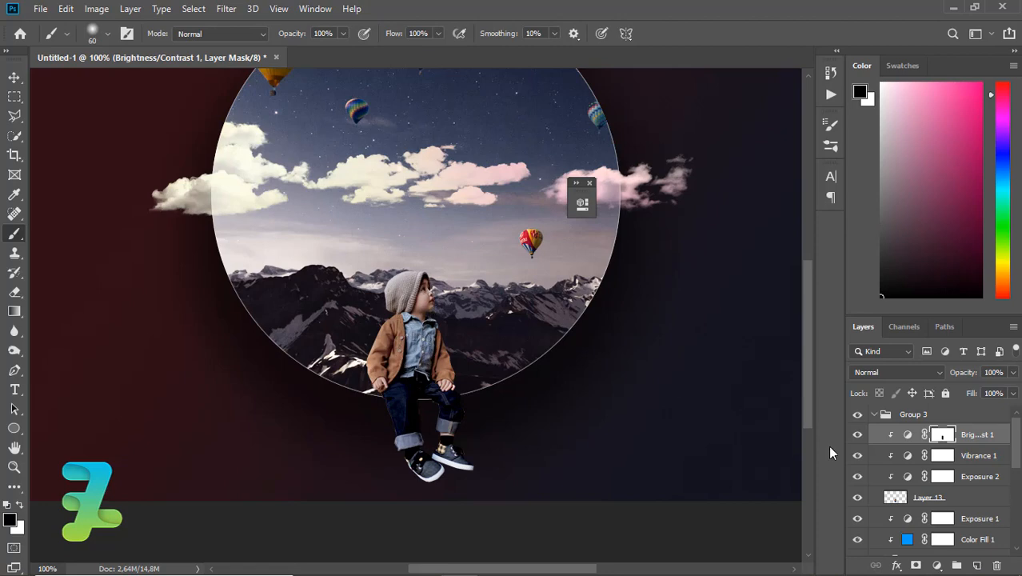
Step: Add an Inner Glow effect to the child's layer and set the glow colour to pale yellow
click(977, 497)
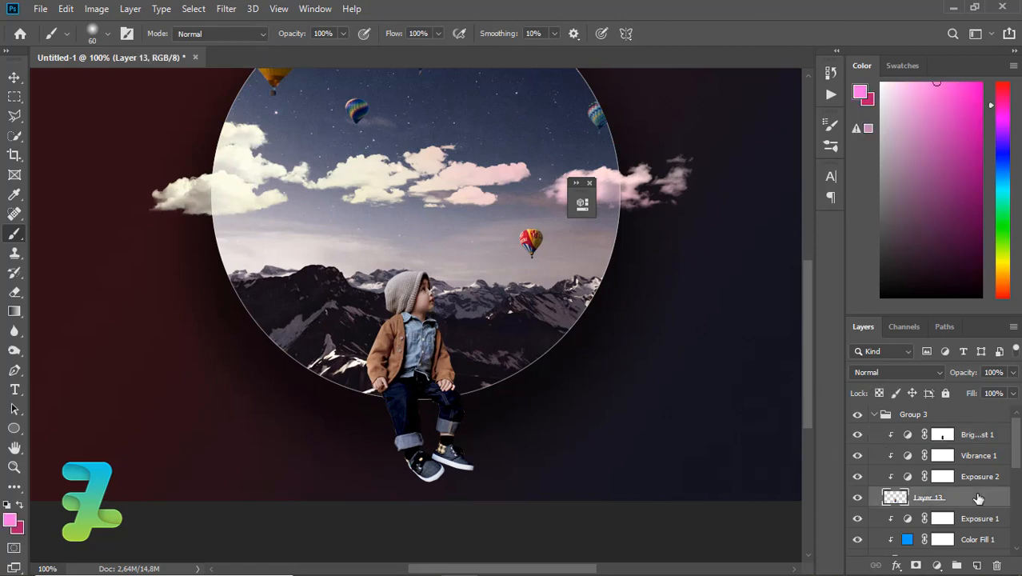
double_click(977, 498)
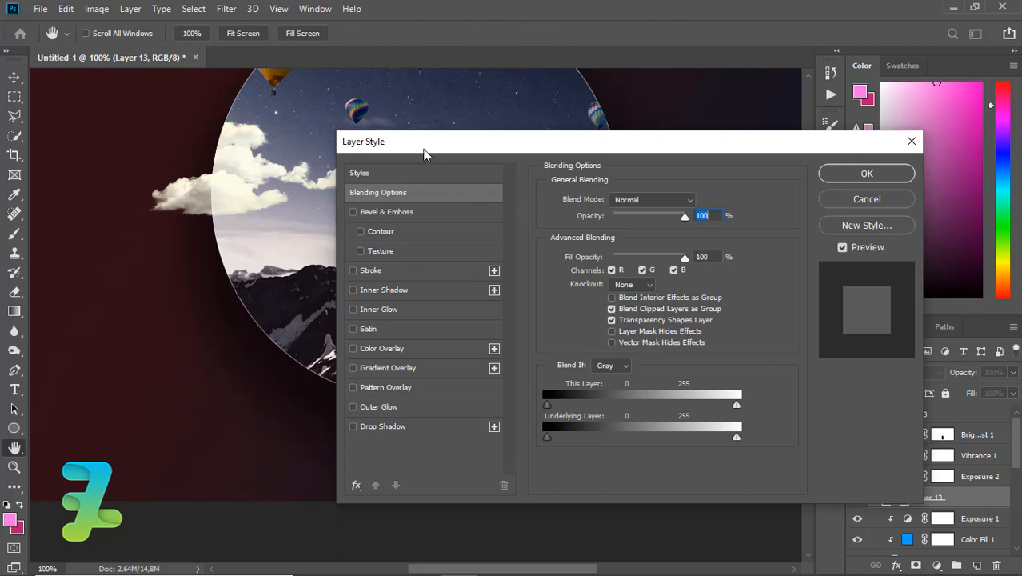
drag(424, 154, 579, 157)
click(516, 314)
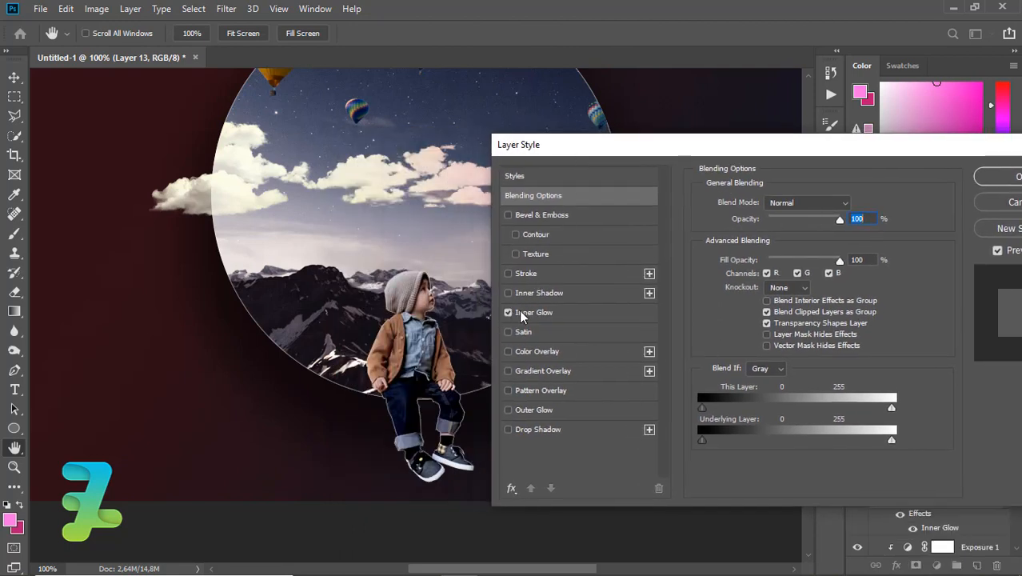
click(532, 314)
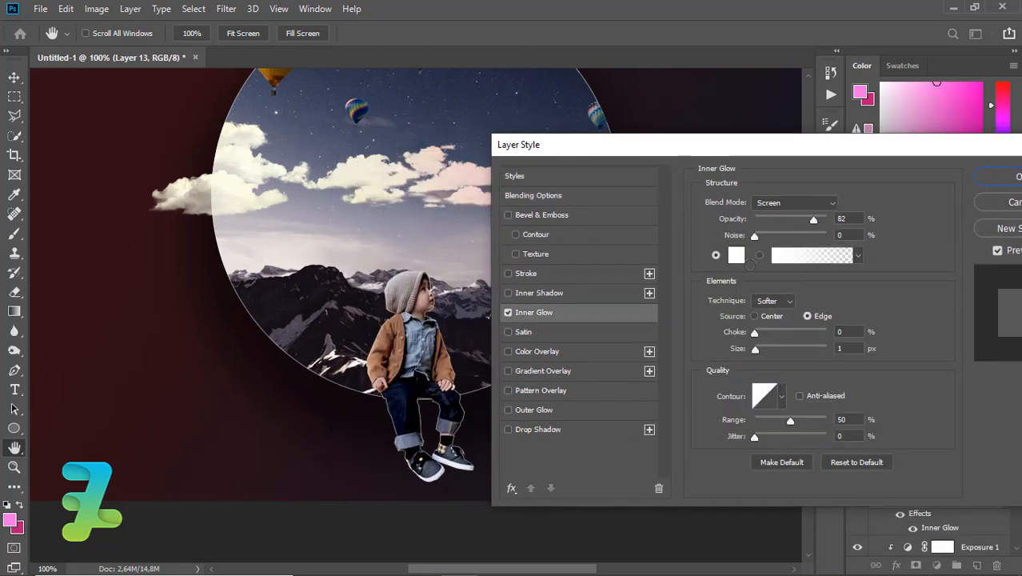
click(736, 254)
click(800, 339)
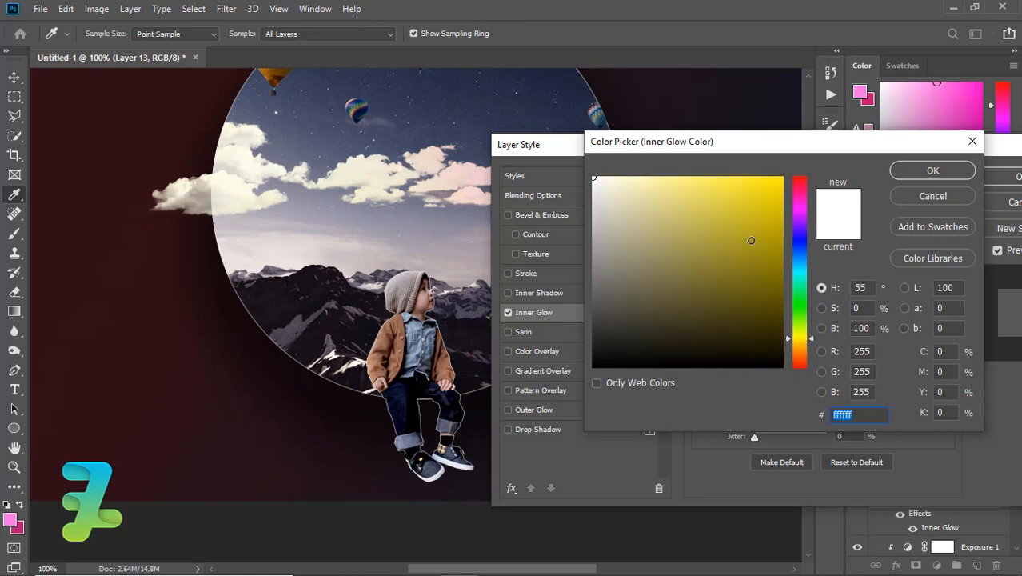
click(751, 240)
click(680, 175)
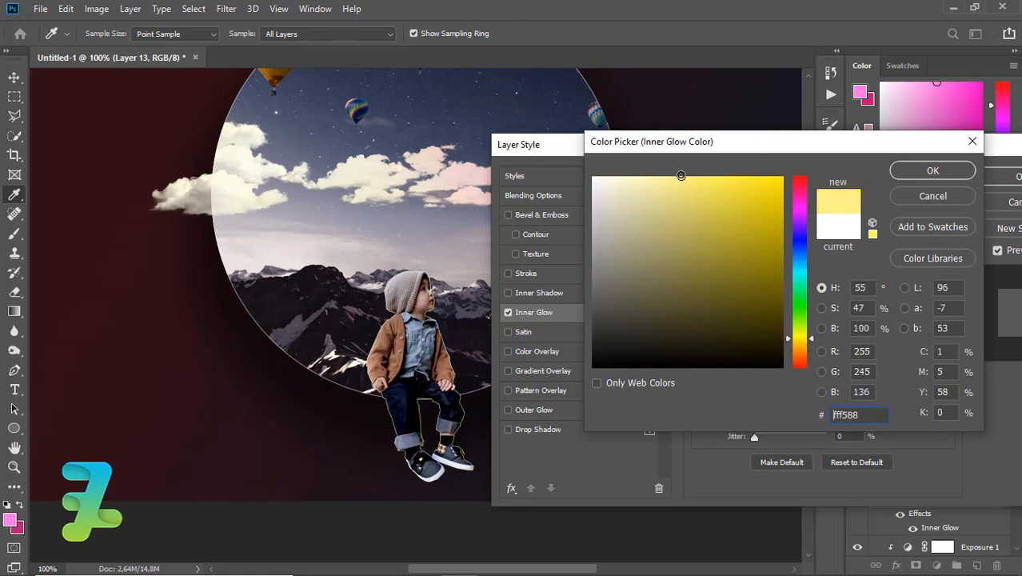
drag(680, 175, 651, 163)
click(933, 170)
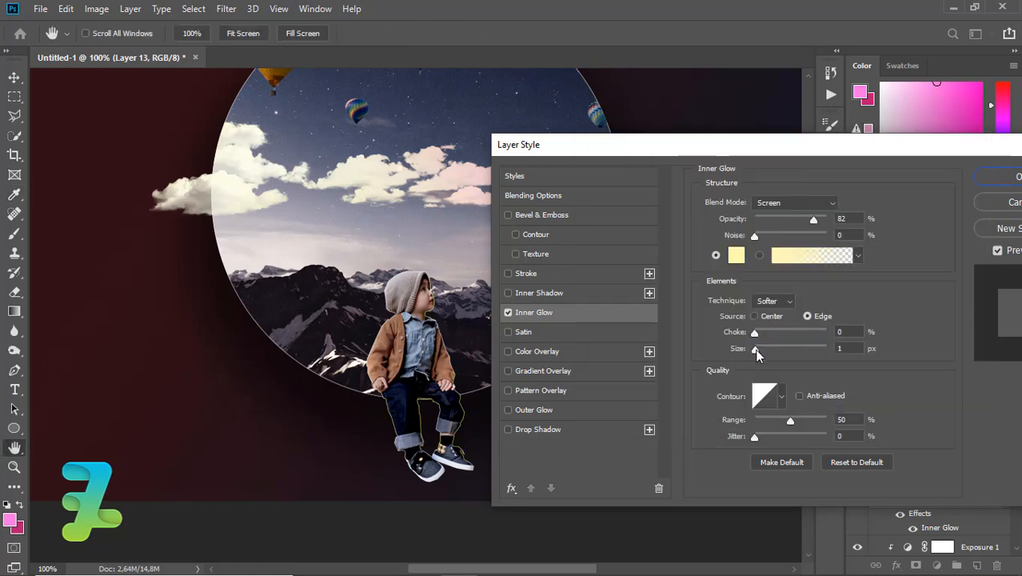
Step: Set the child's inner glow to Overlay blending with 79% opacity, 5% choke and 16 px size, and apply the style
drag(755, 350, 763, 350)
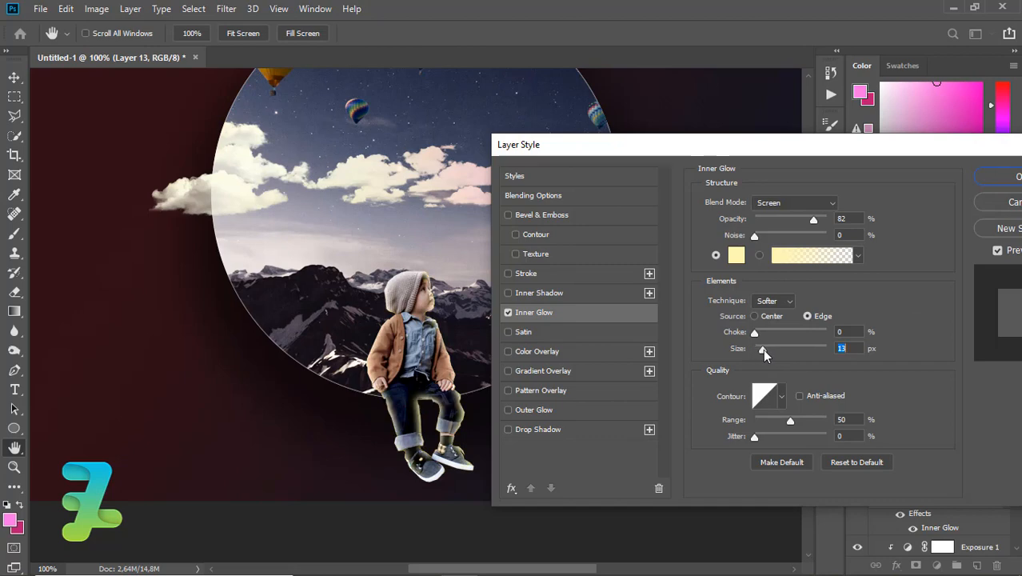
drag(763, 349, 765, 363)
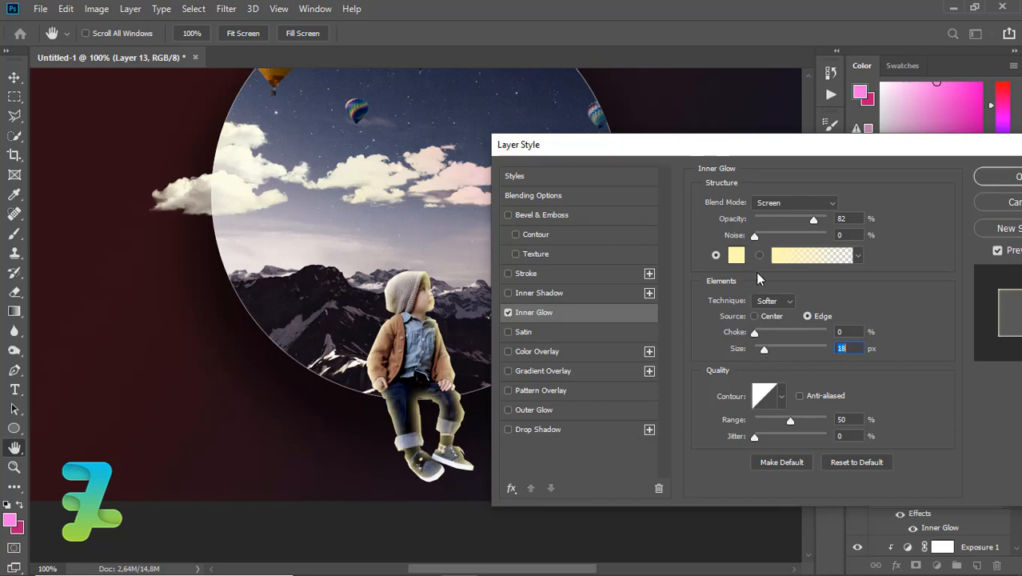
click(832, 204)
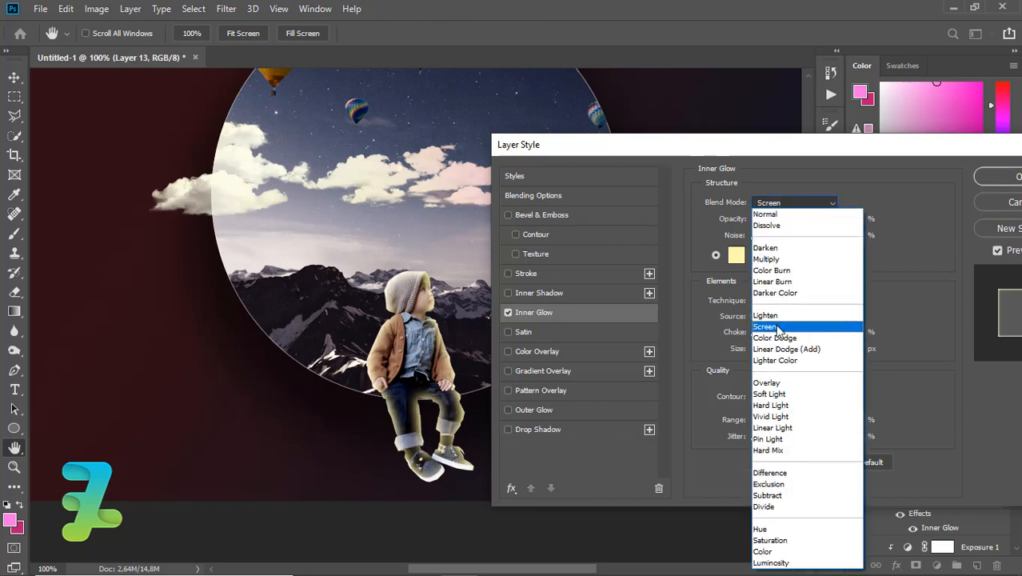
click(769, 387)
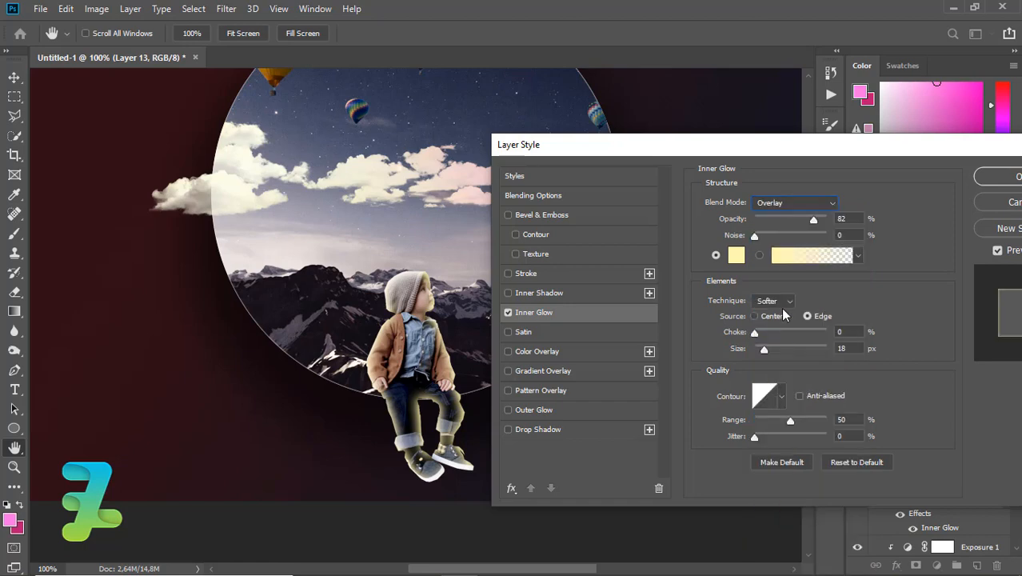
mouse_move(816, 222)
mouse_down()
mouse_move(798, 219)
mouse_move(807, 221)
mouse_up()
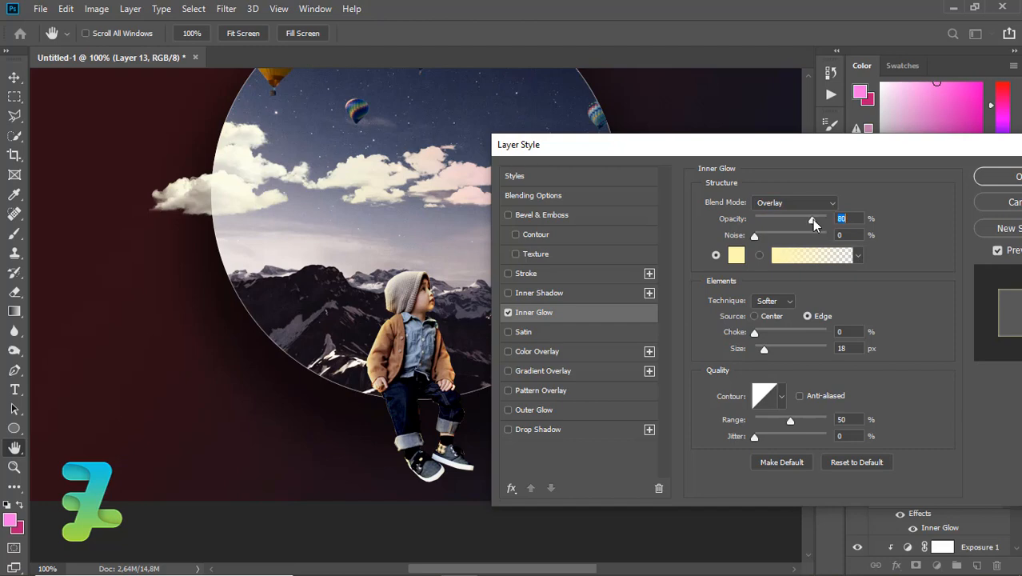
drag(812, 220, 810, 219)
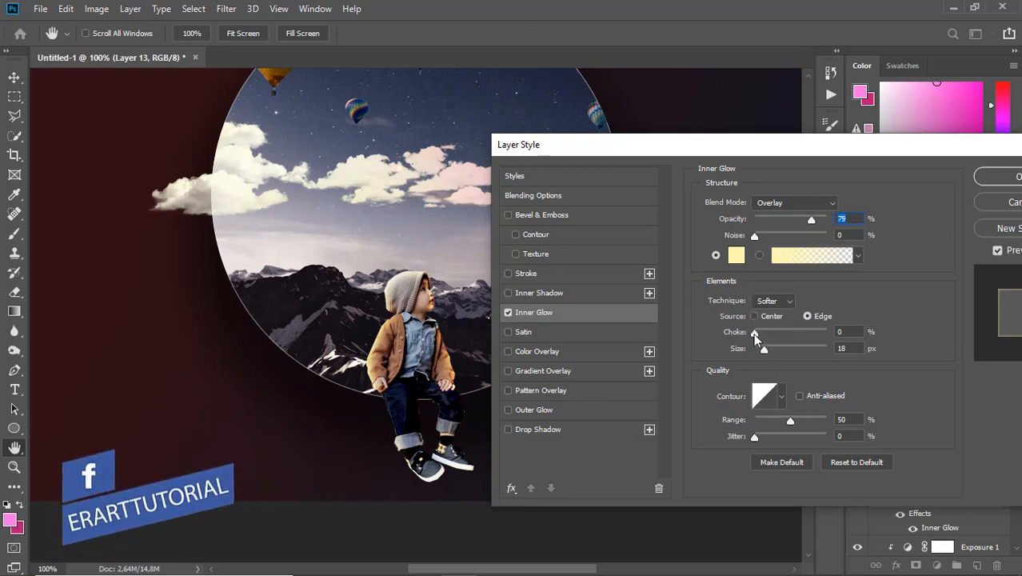
drag(754, 334, 778, 336)
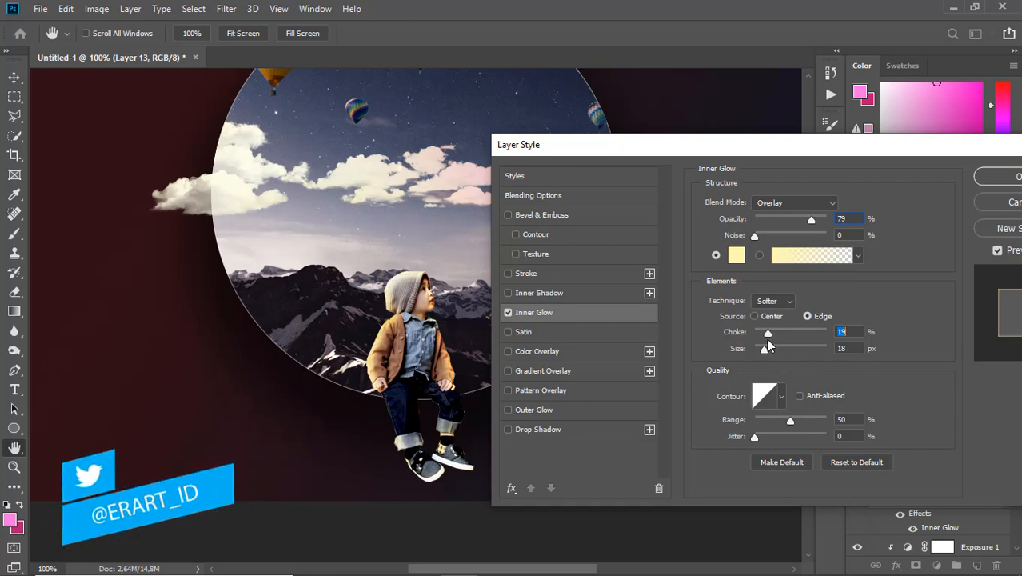
mouse_move(766, 338)
mouse_down()
mouse_move(756, 337)
mouse_move(773, 350)
mouse_move(764, 351)
mouse_up()
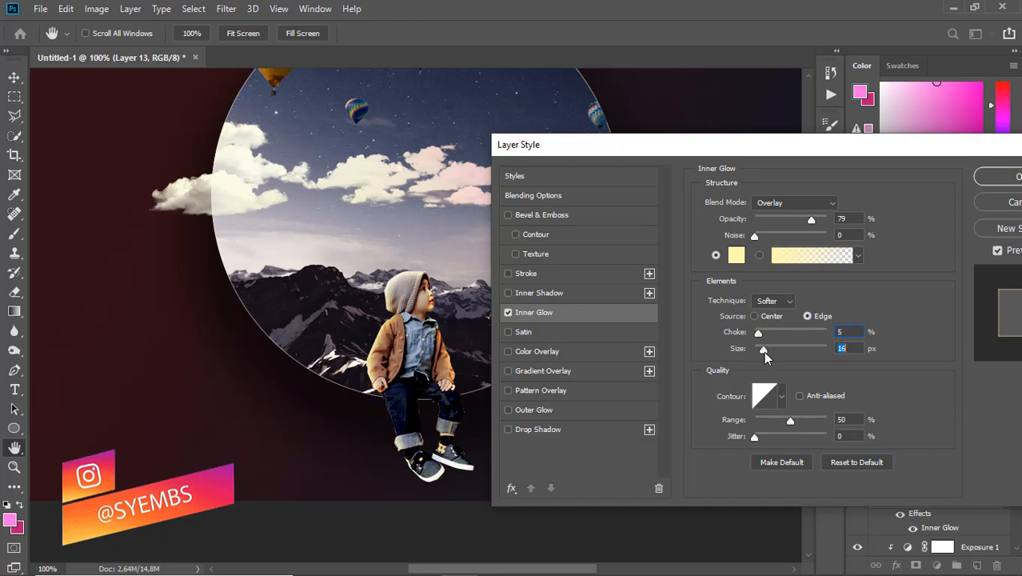
click(996, 185)
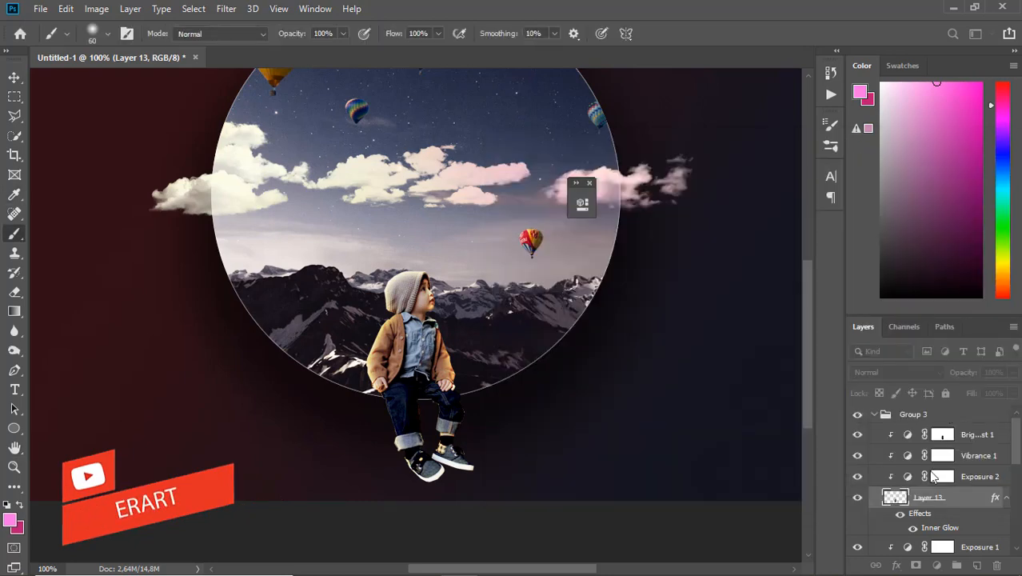
Step: Convert the child's Inner Glow effect into its own layer and erase unwanted glow from it with a 7 px eraser at 99% opacity
right_click(938, 531)
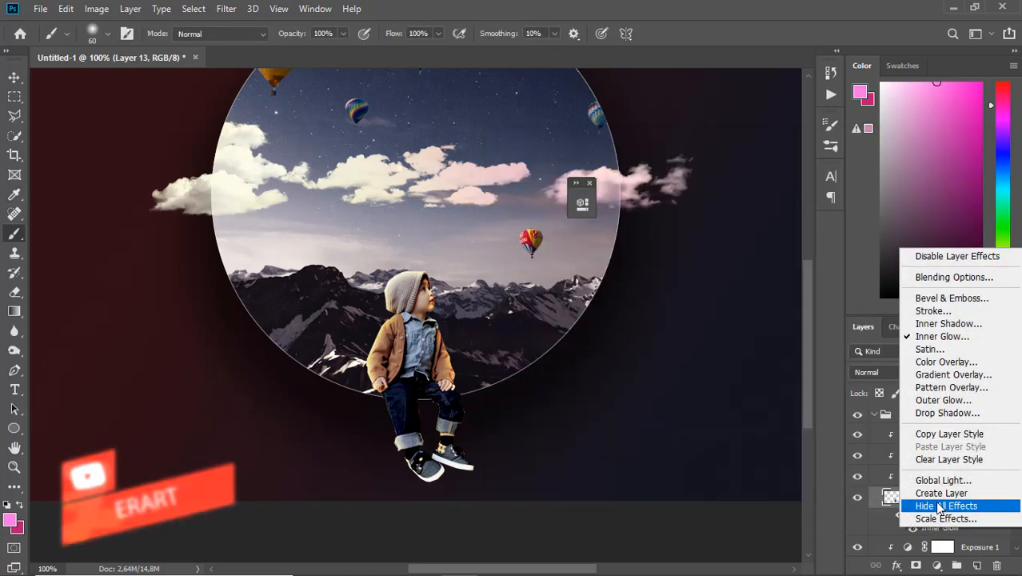
click(942, 492)
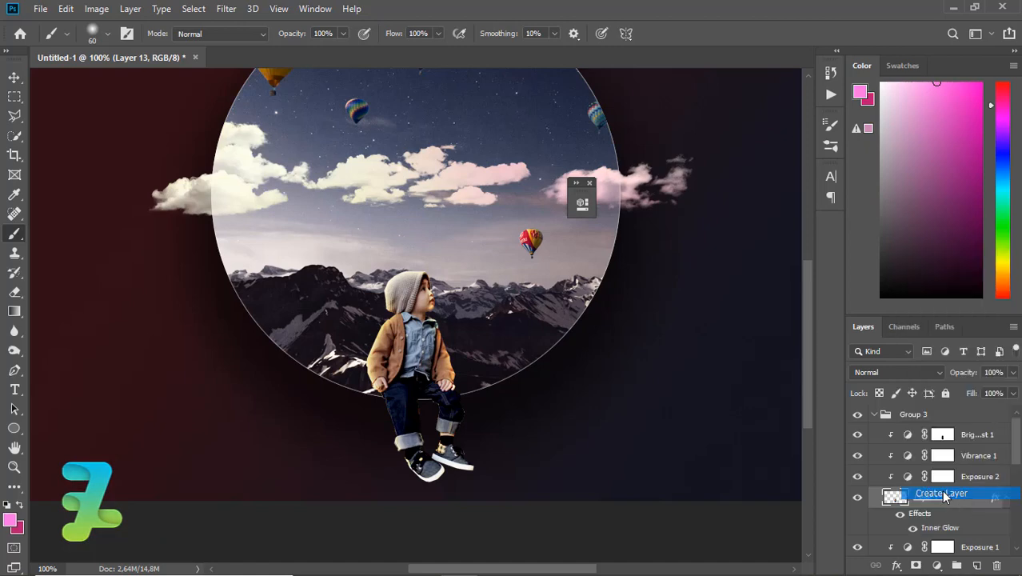
click(445, 228)
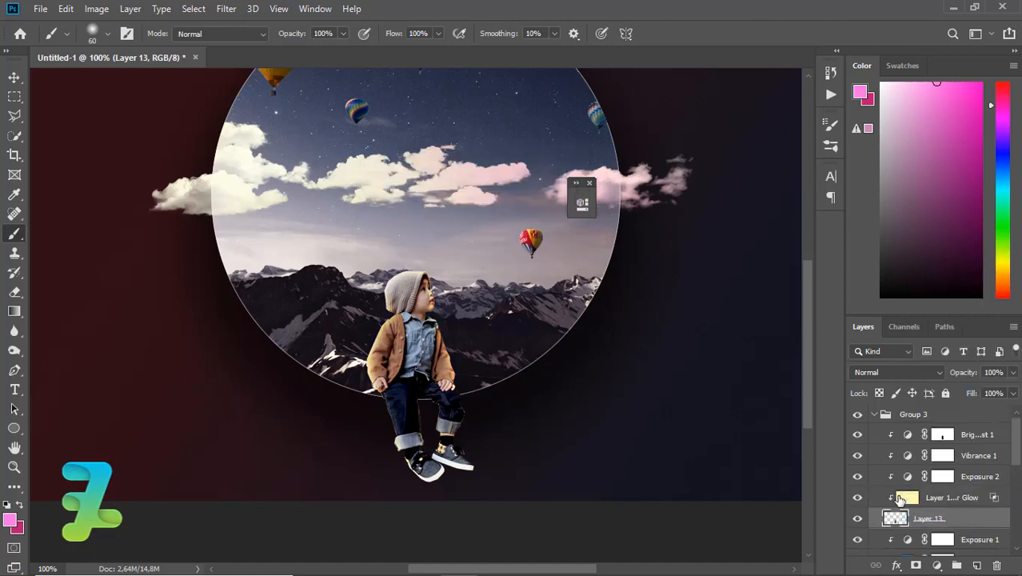
click(907, 498)
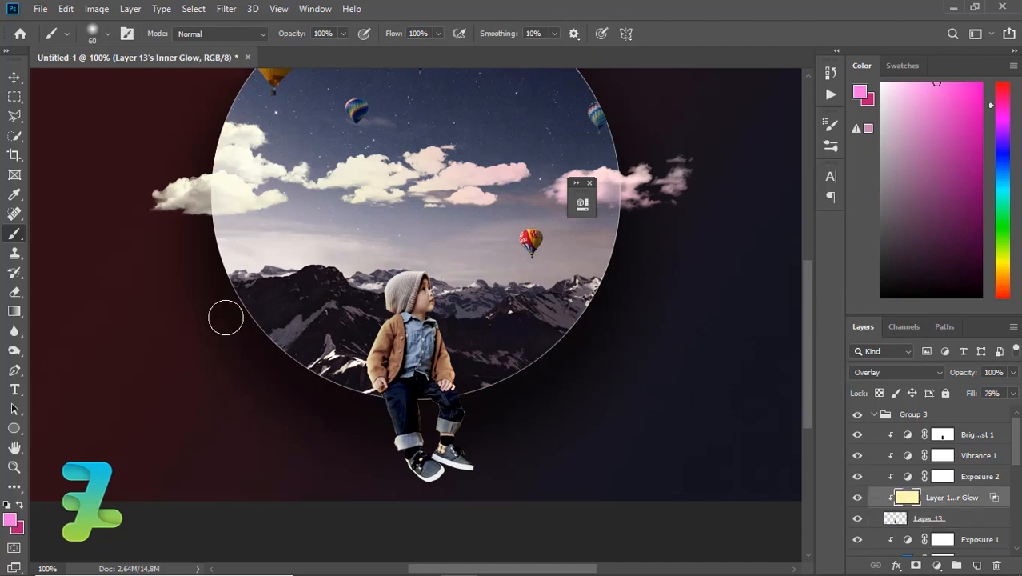
click(17, 292)
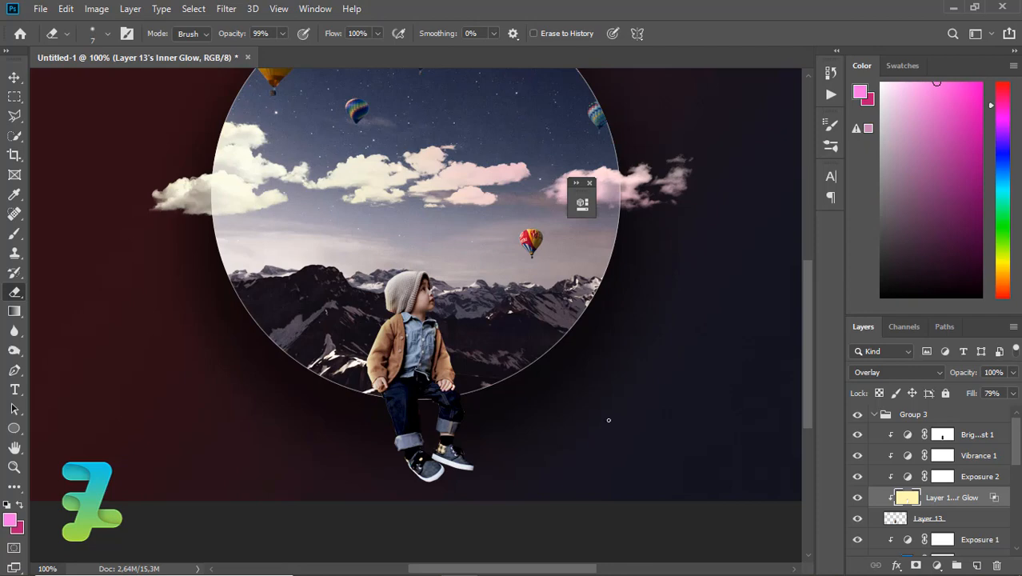
Step: Soften the edges of the child's layer using the Blur tool with a 7 px brush at 50% strength
click(894, 520)
click(895, 520)
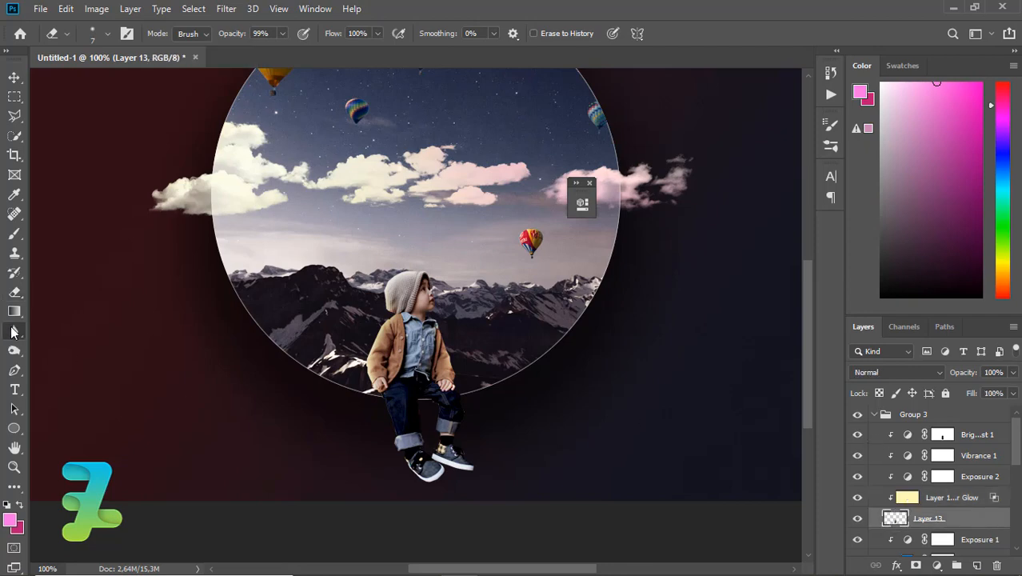
click(13, 332)
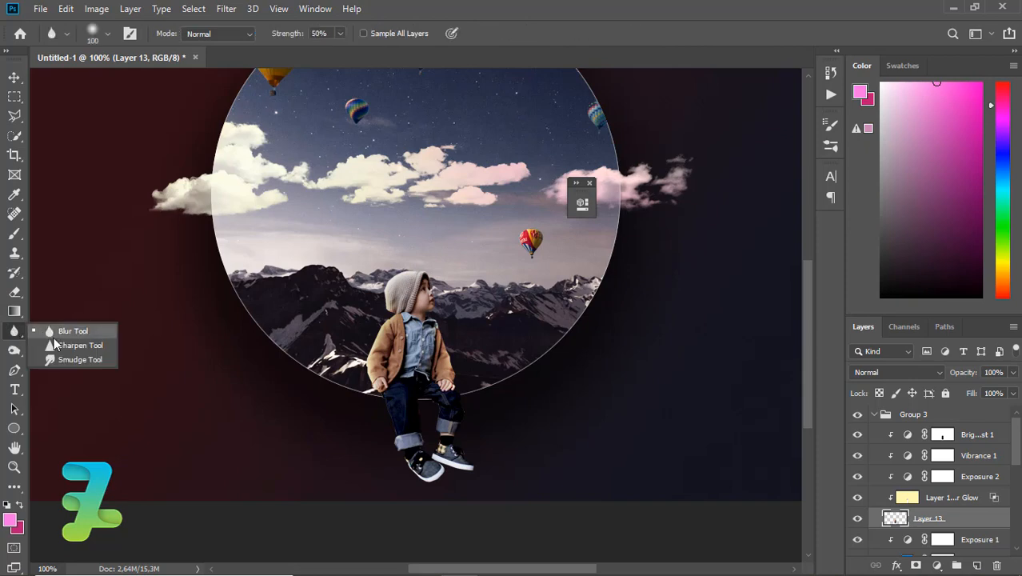
click(48, 329)
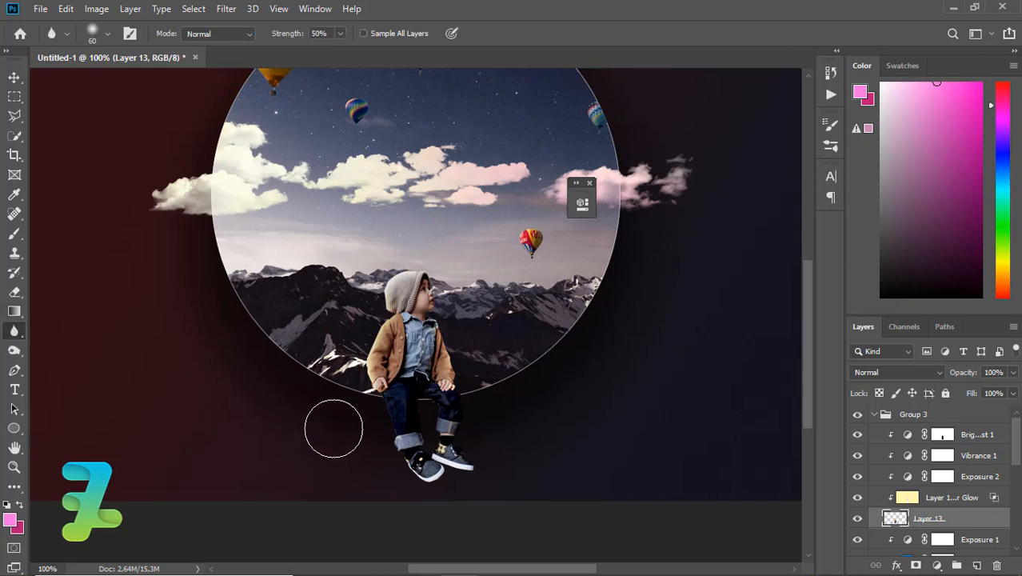
key(bracketleft)
key(bracketleft)
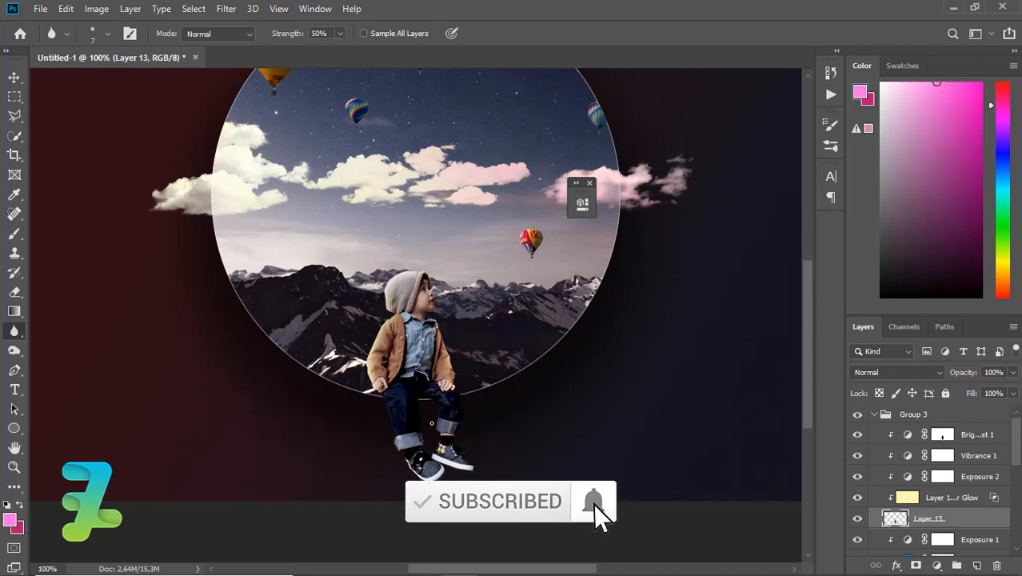
Step: Close the floating panel covering the canvas and switch to the Move tool
key(ctrl+minus)
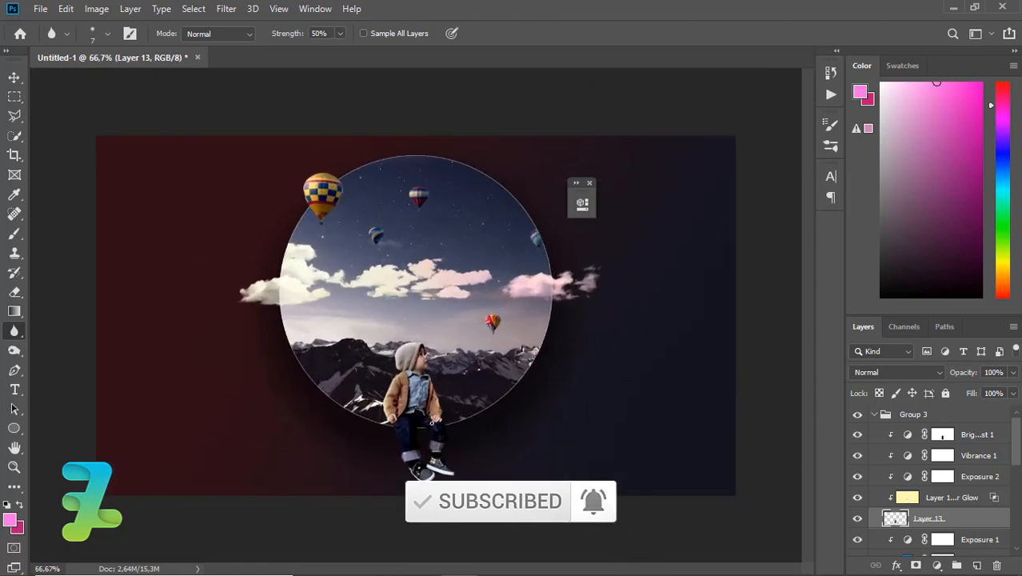
click(592, 183)
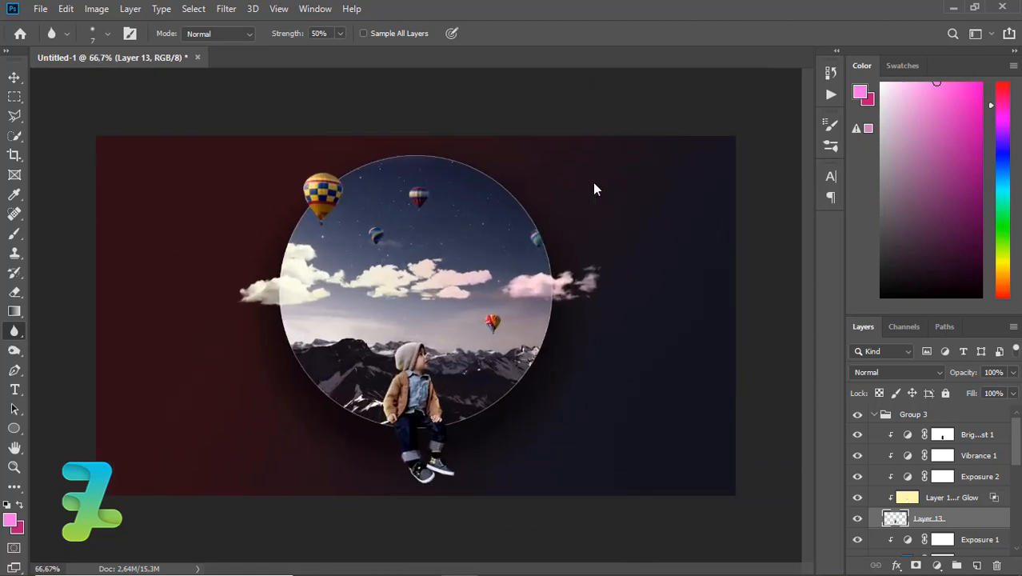
click(15, 77)
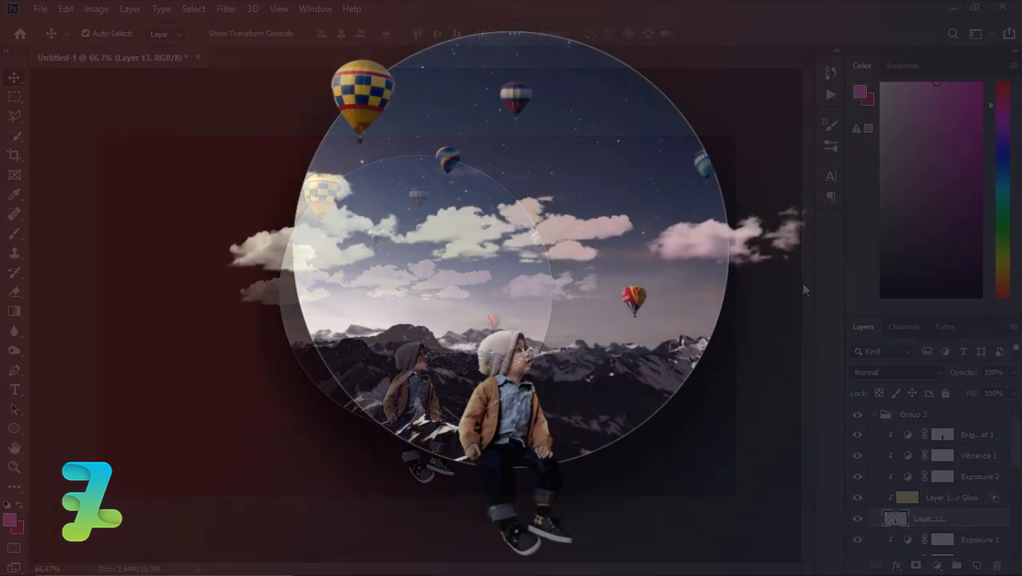